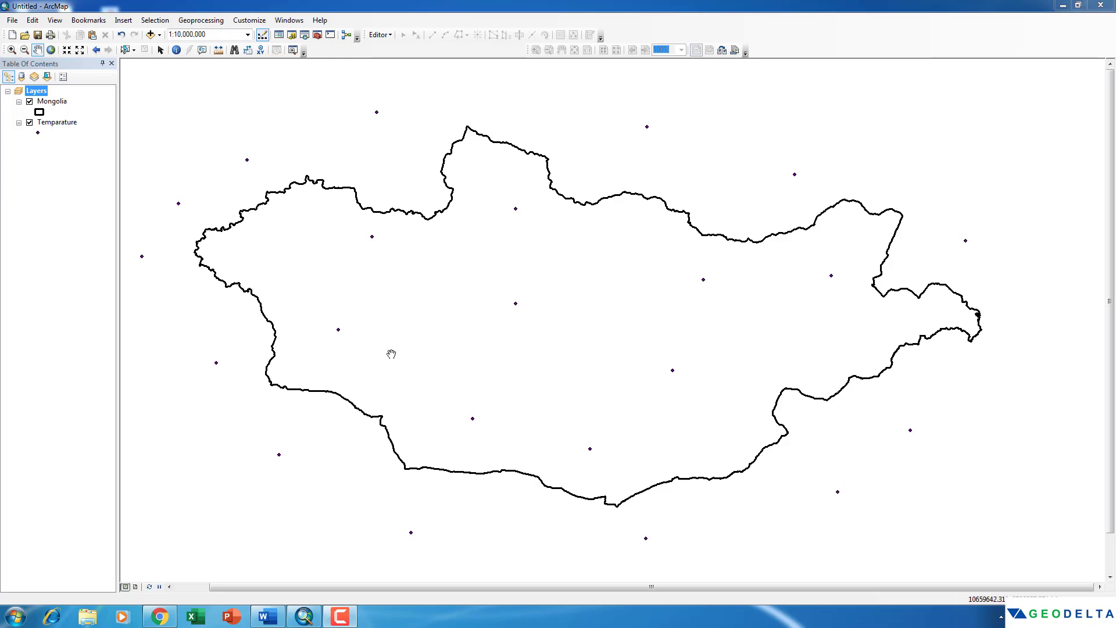
# - Inspect the Temp values in the Temparature layer's attribute table
pyautogui.moveTo(525, 354)
pyautogui.mouseDown()
pyautogui.moveTo(518, 361)
pyautogui.moveTo(515, 348)
pyautogui.mouseUp()
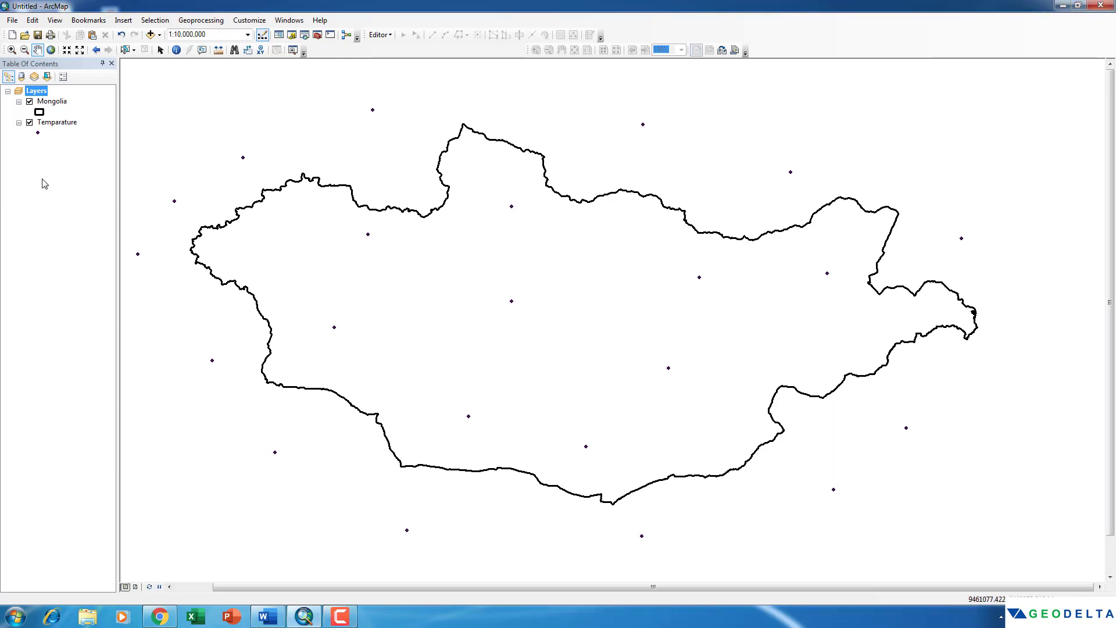
pyautogui.click(30, 102)
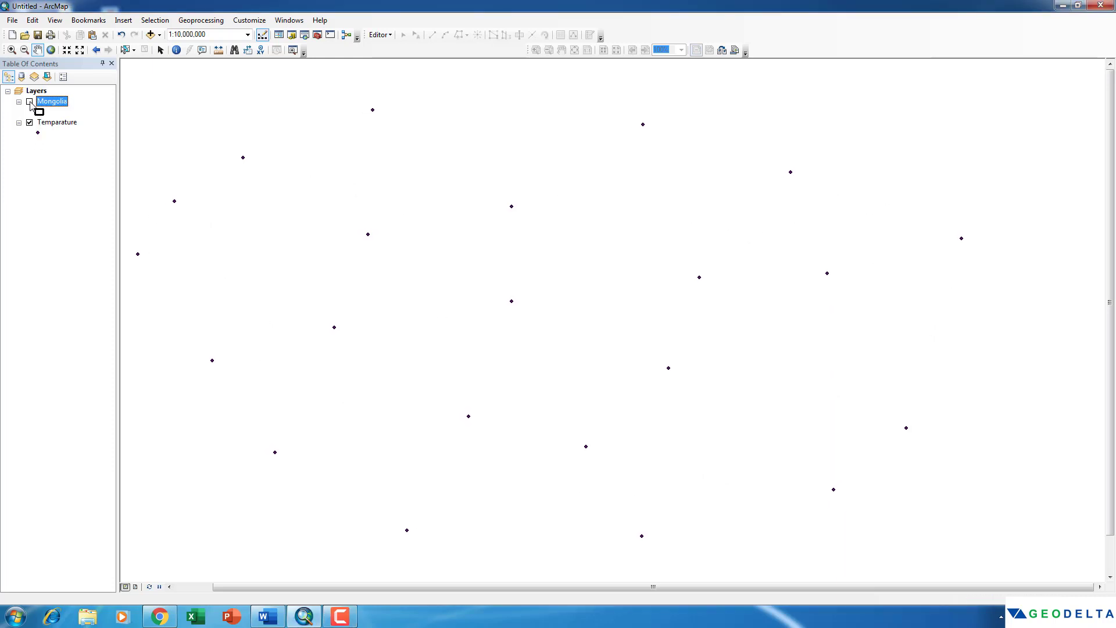
pyautogui.click(30, 102)
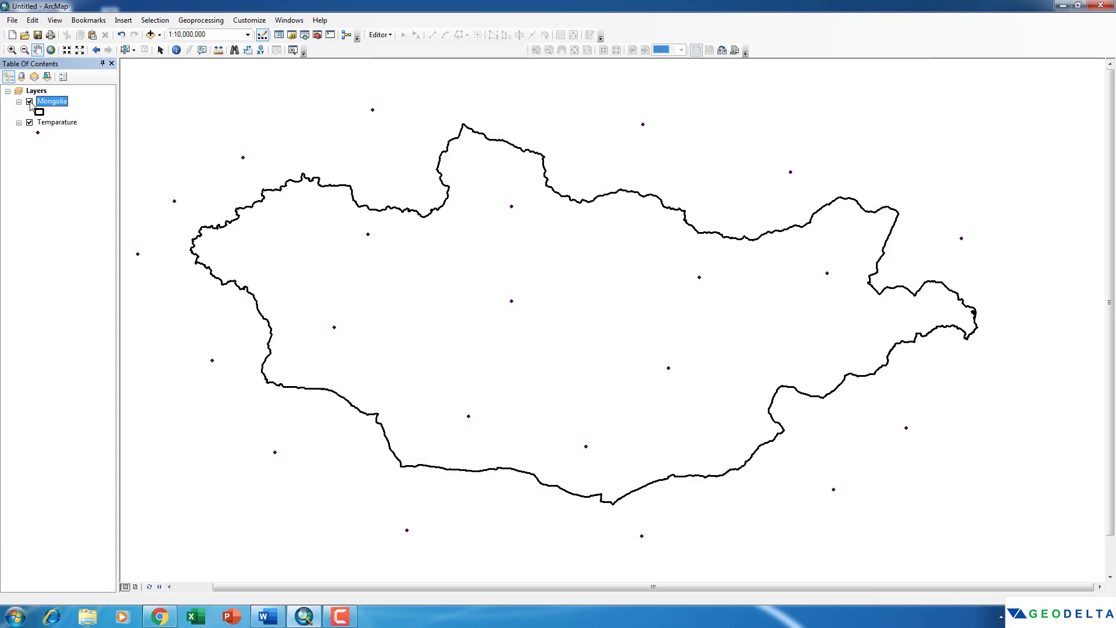
pyautogui.rightClick(53, 123)
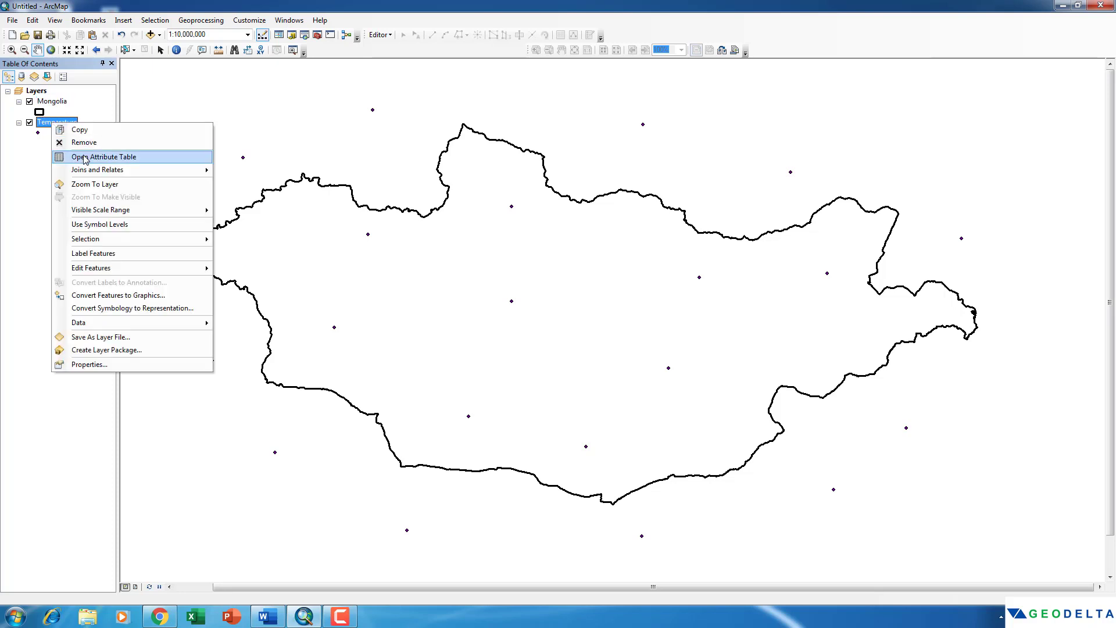
pyautogui.click(82, 157)
pyautogui.moveTo(357, 137); pyautogui.dragTo(102, 179)
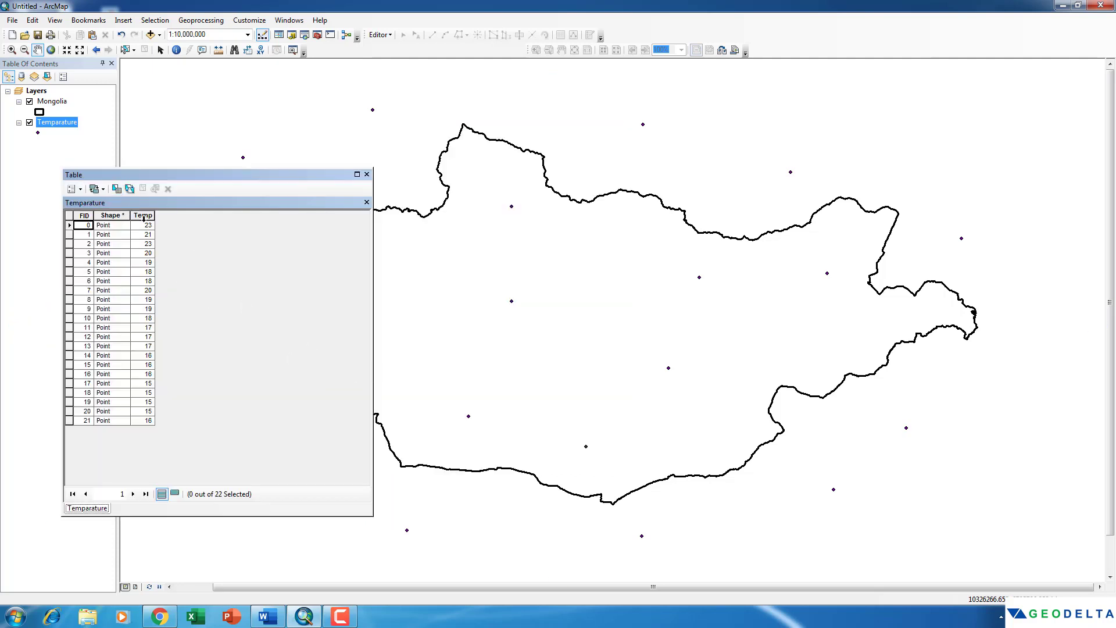
pyautogui.moveTo(155, 216); pyautogui.dragTo(186, 217)
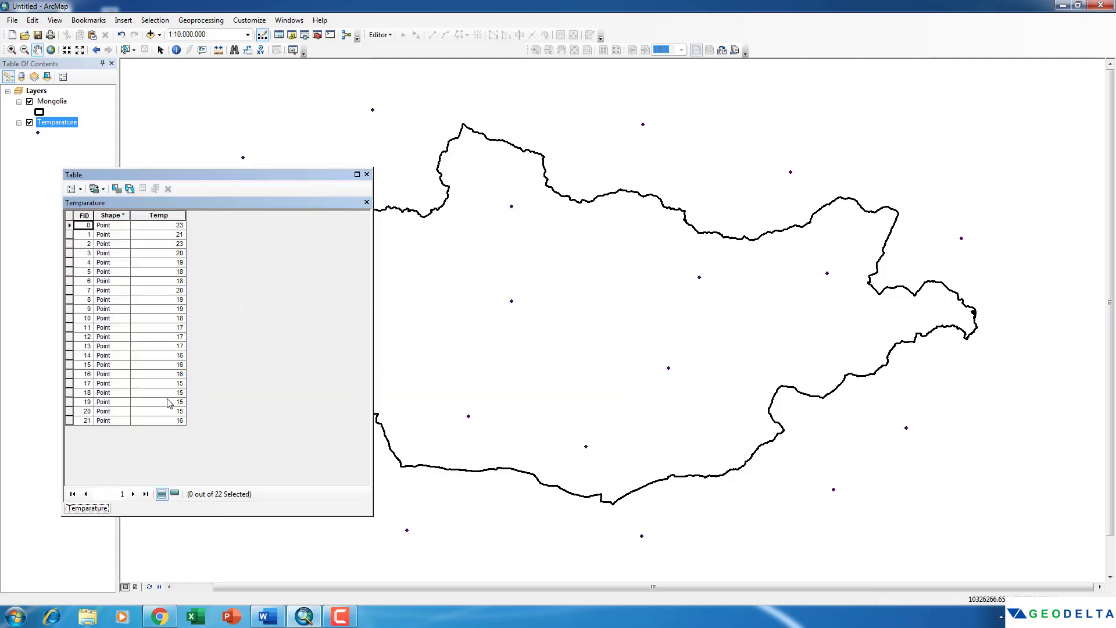
pyautogui.click(367, 174)
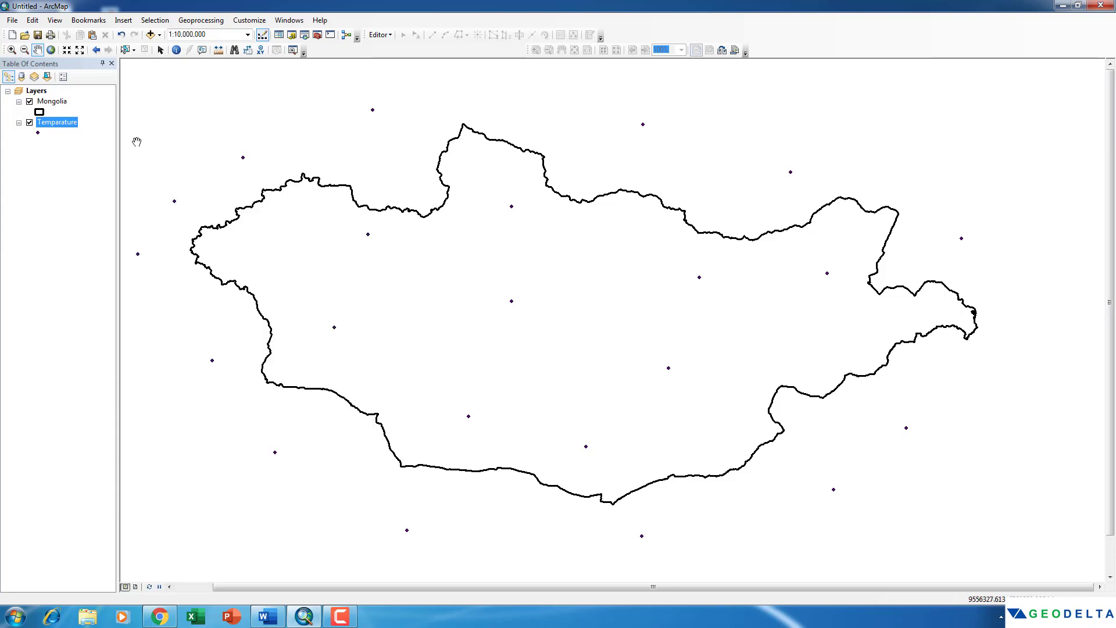
# - Turn on bold, size 9 labels for the Temparature points and apply
pyautogui.rightClick(58, 123)
pyautogui.click(111, 364)
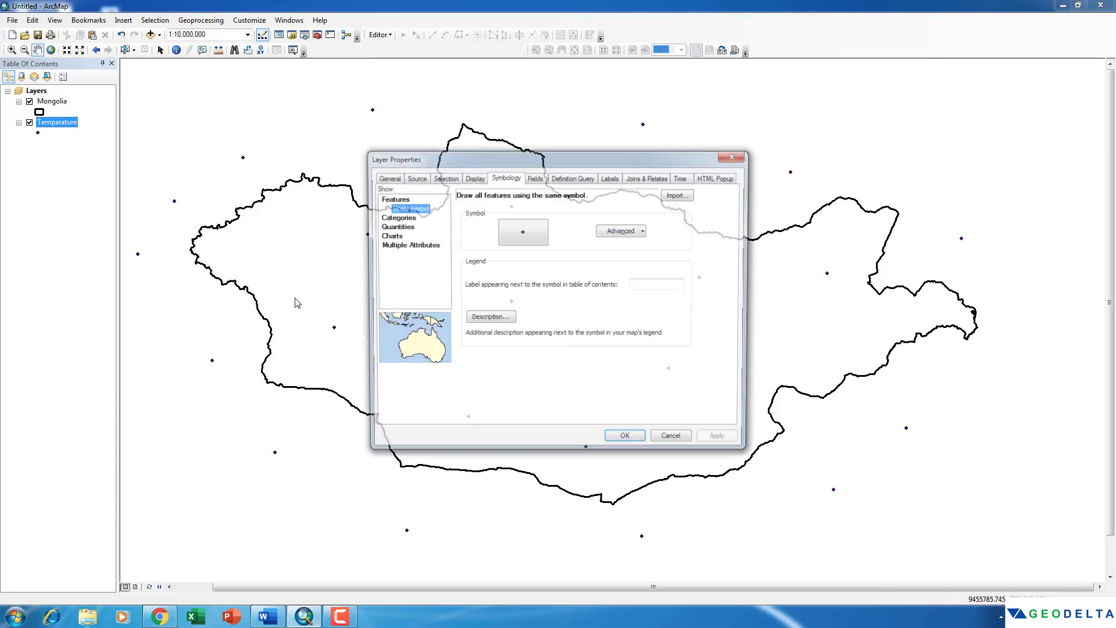
pyautogui.click(610, 179)
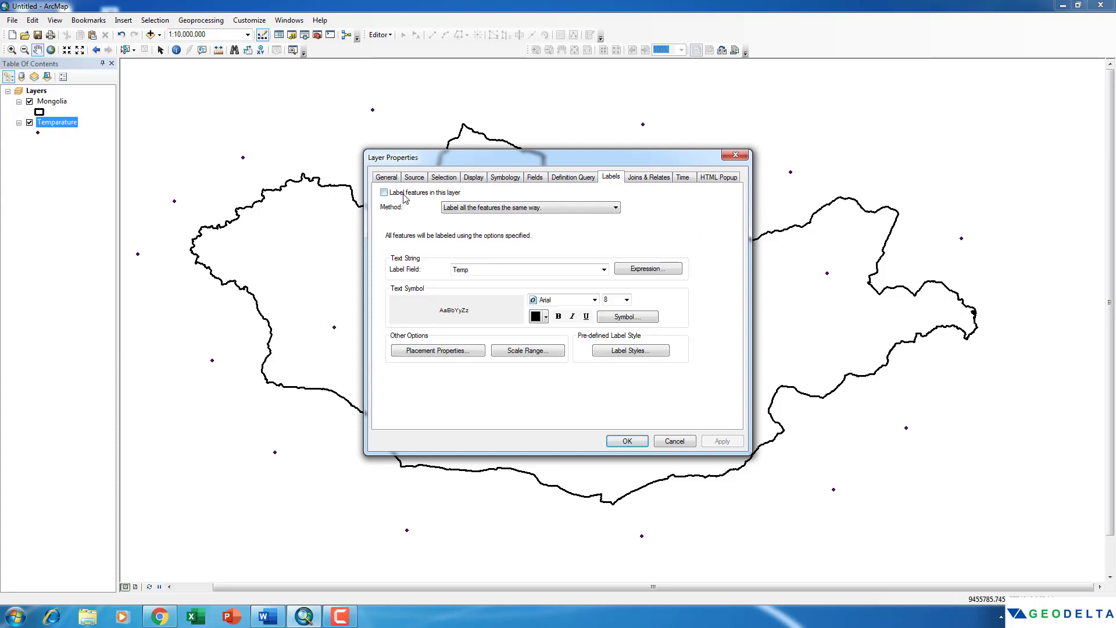
pyautogui.click(405, 193)
pyautogui.click(558, 317)
pyautogui.click(626, 300)
pyautogui.click(615, 319)
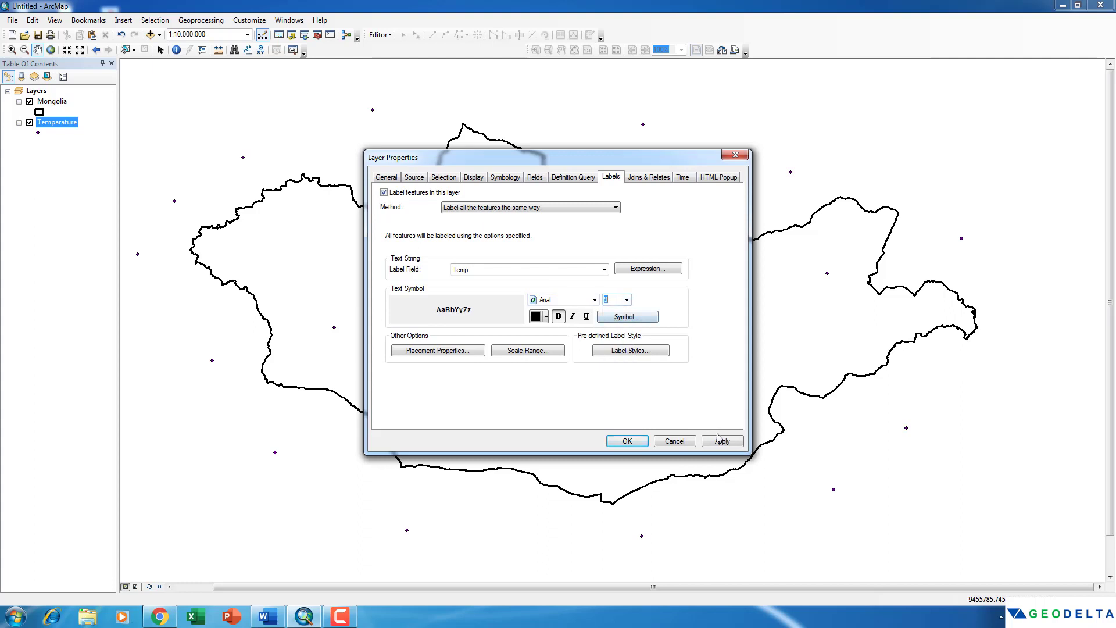
pyautogui.click(721, 441)
pyautogui.click(626, 441)
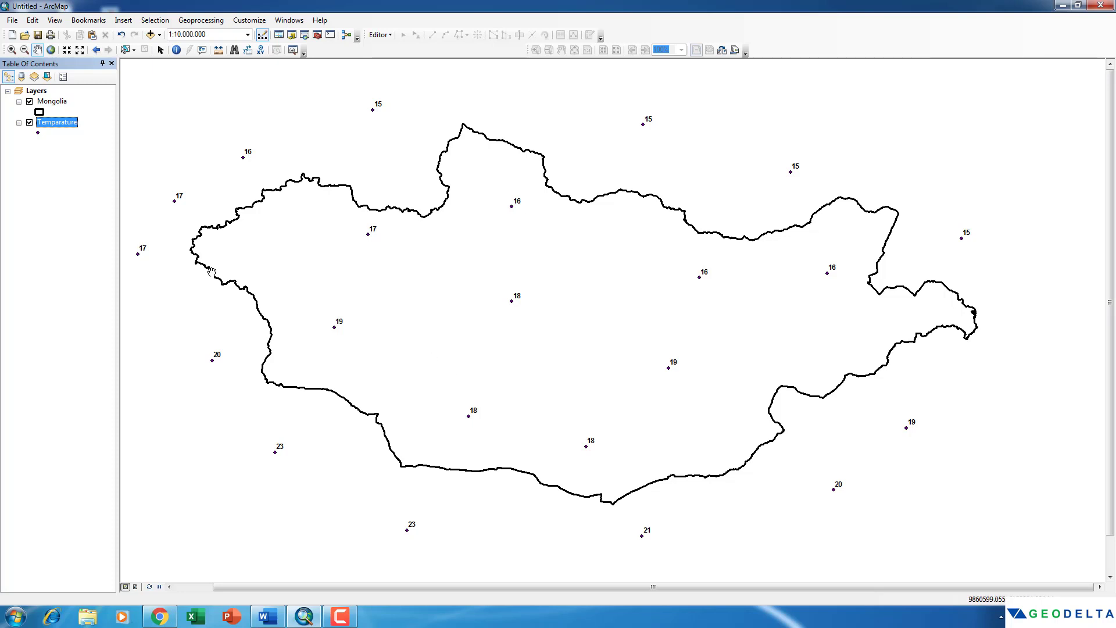
# - Open the IDW tool from ArcToolbox under Spatial Analyst Tools > Interpolation
pyautogui.click(318, 36)
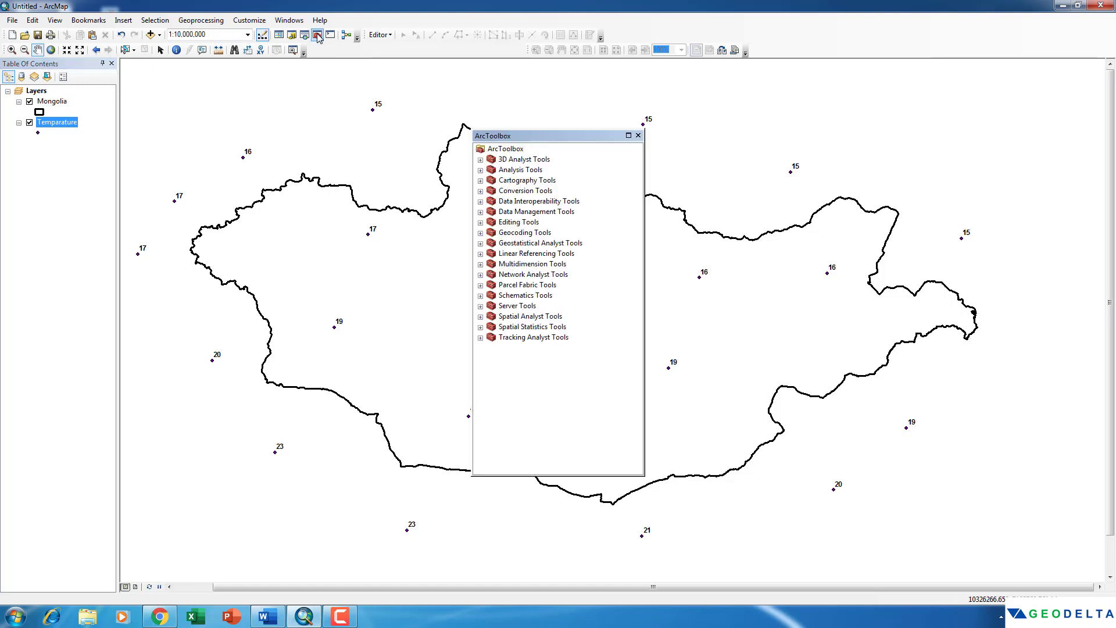
pyautogui.click(533, 318)
pyautogui.doubleClick(533, 318)
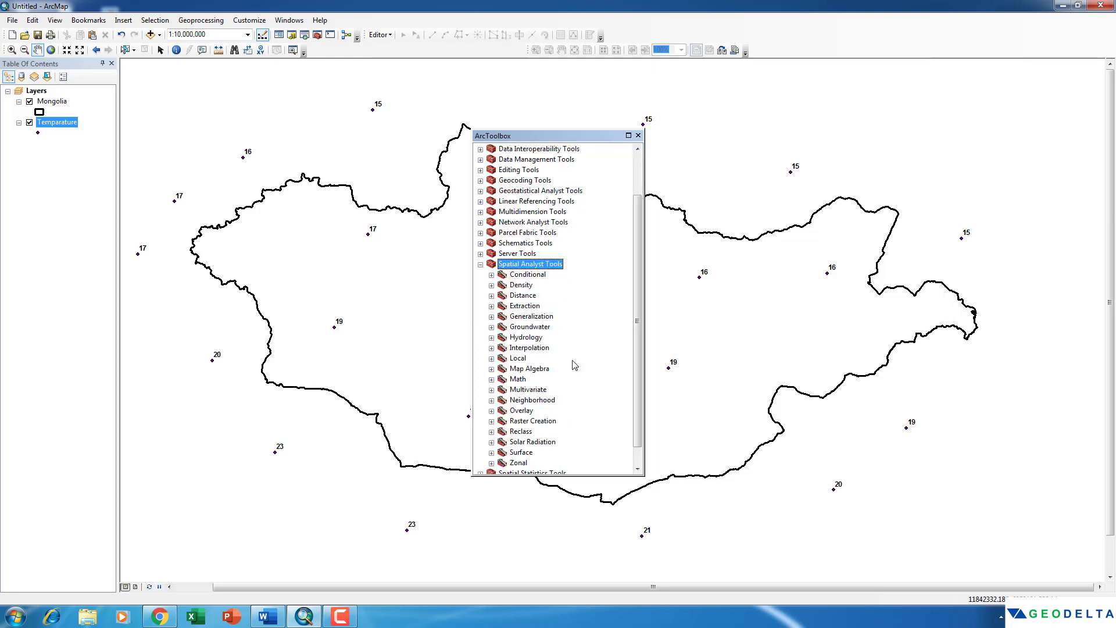
pyautogui.scroll(-1, 620, 341)
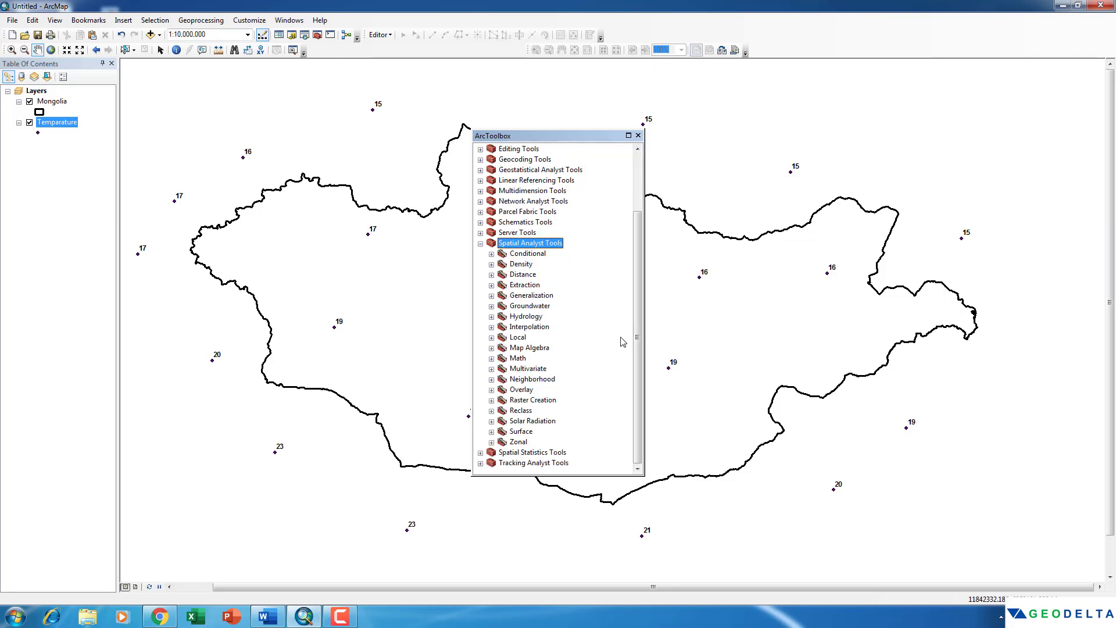
pyautogui.doubleClick(533, 327)
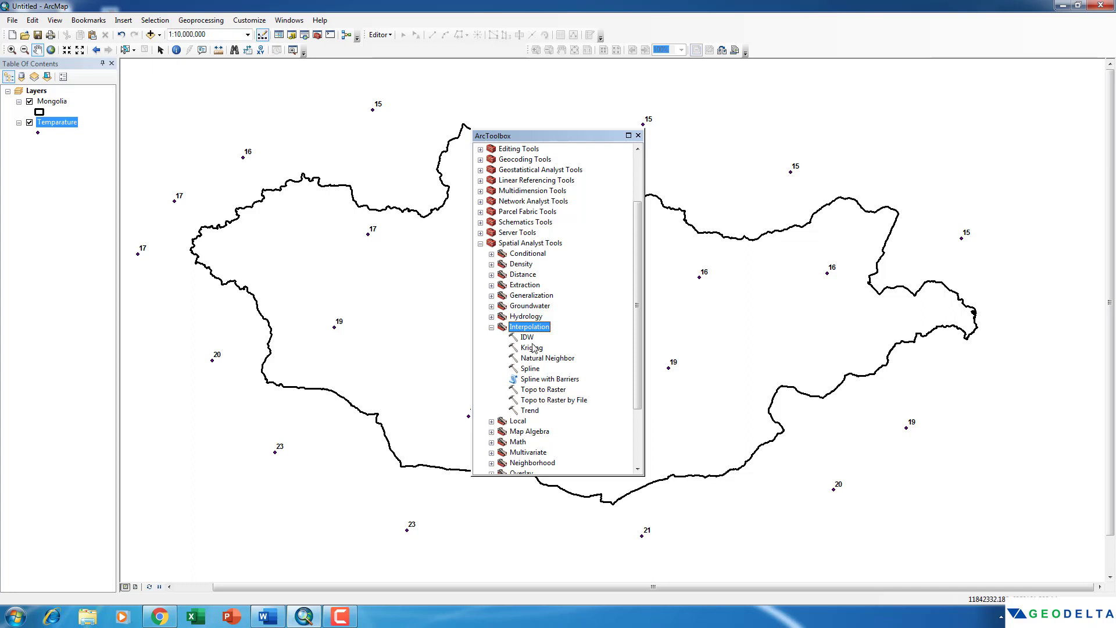
pyautogui.click(530, 338)
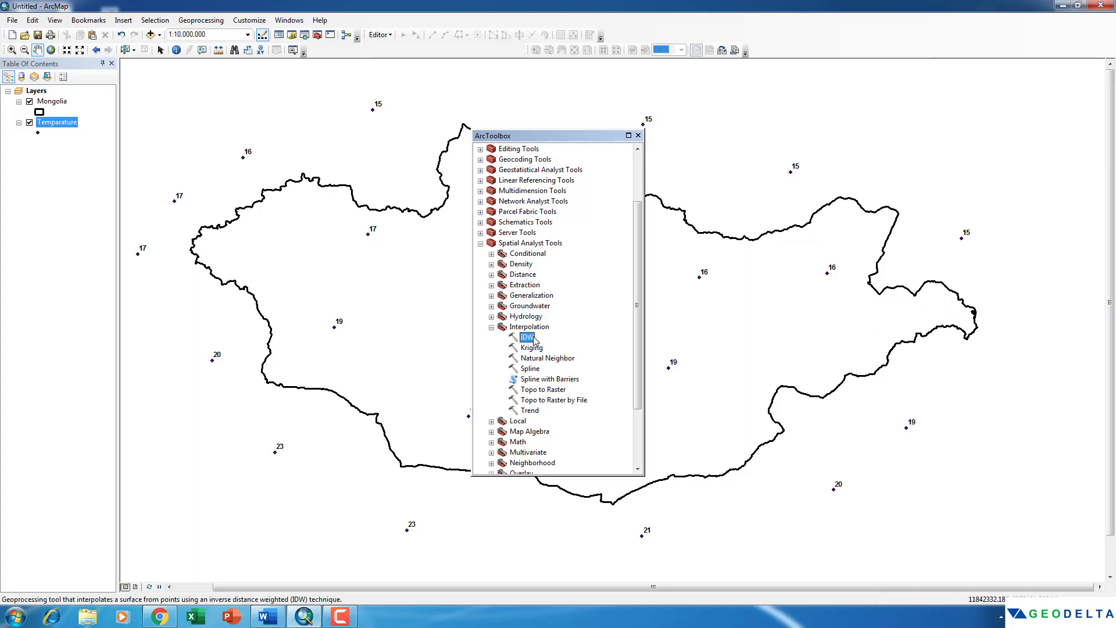
pyautogui.click(539, 350)
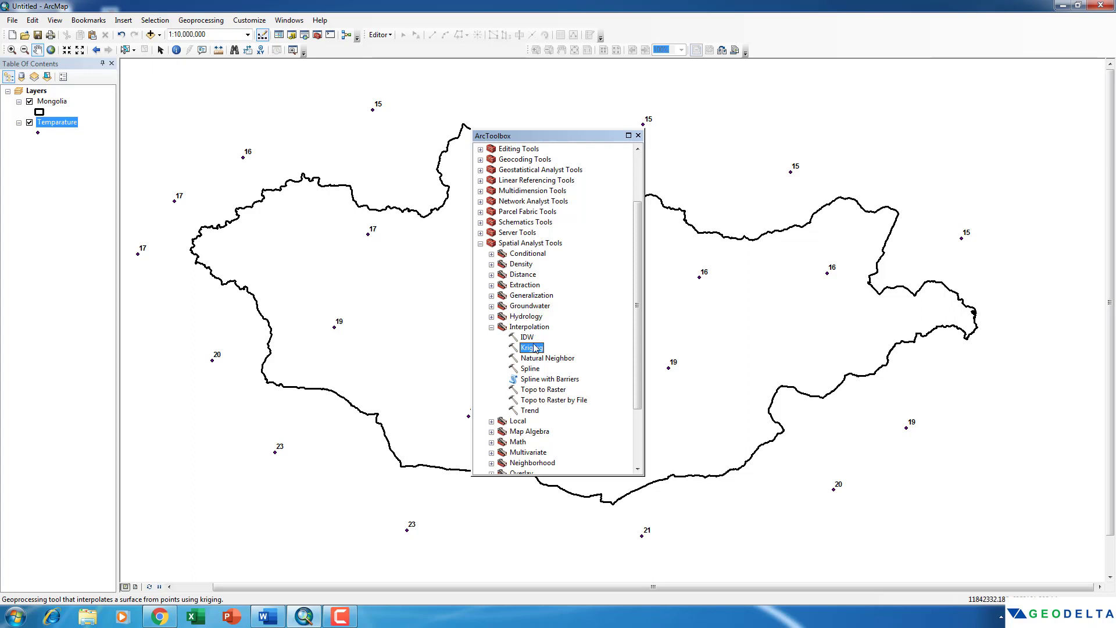
pyautogui.click(528, 340)
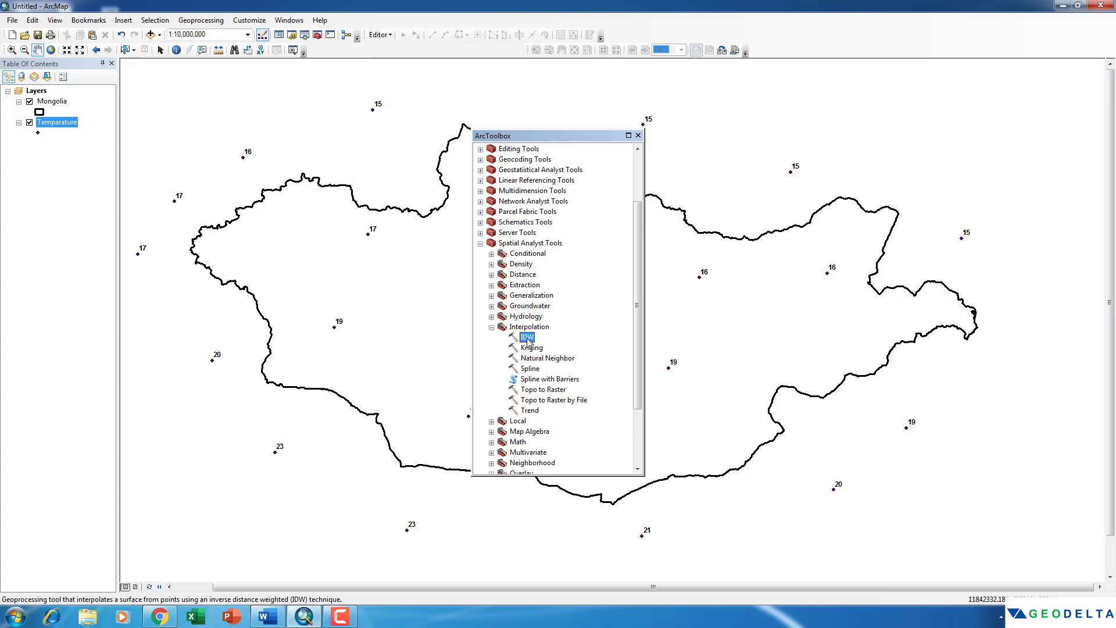
pyautogui.doubleClick(527, 338)
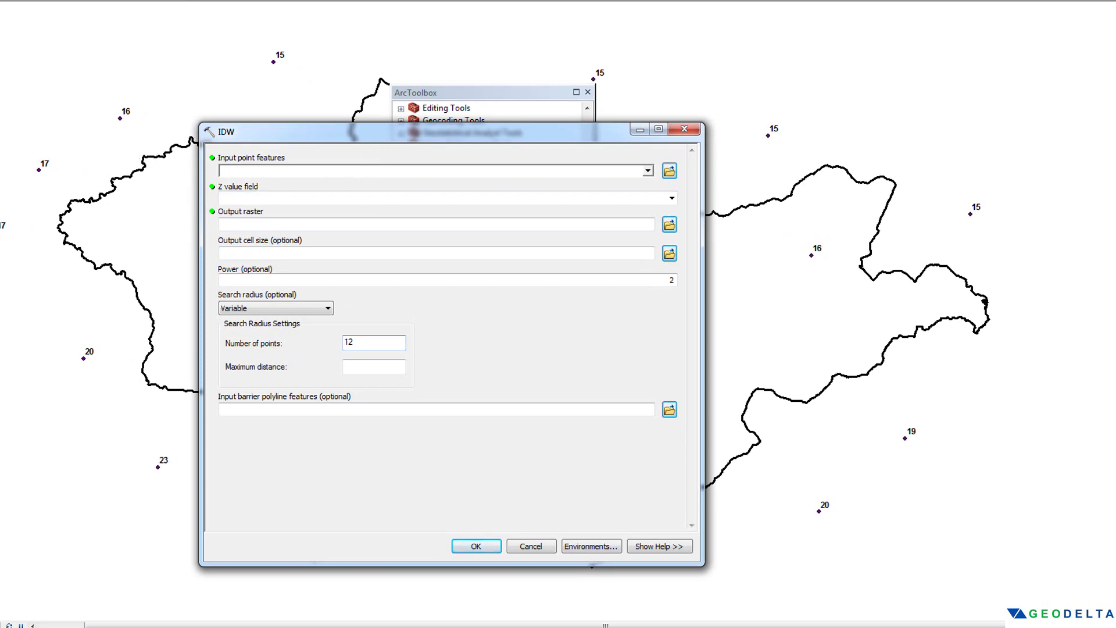
# - Set IDW to use the Temparature points' Temp values with an output cell size of 1000
pyautogui.click(647, 170)
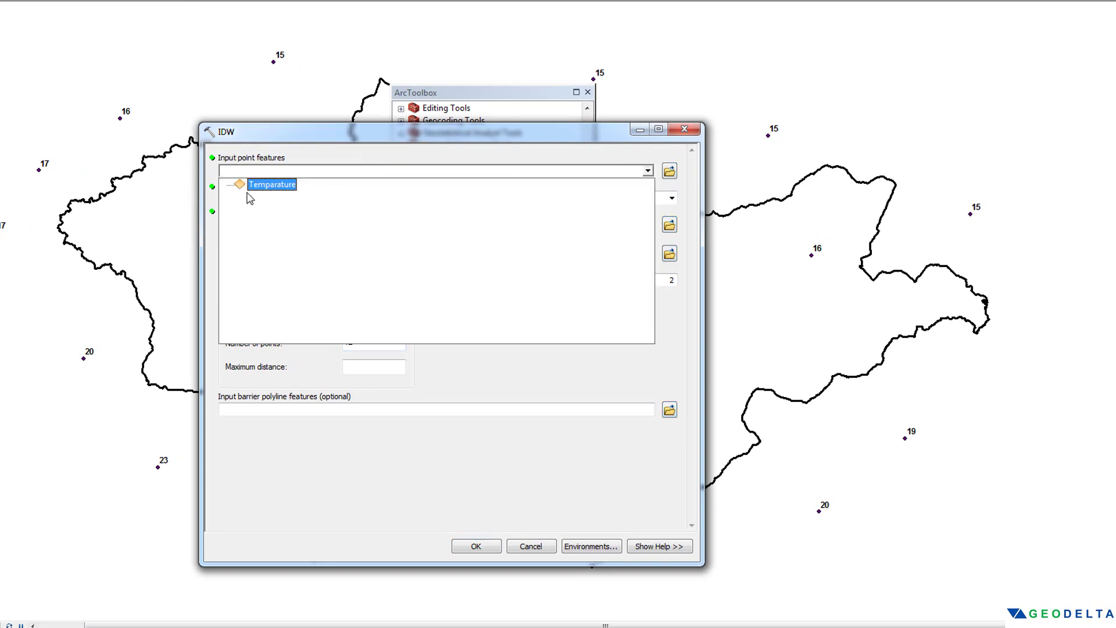
pyautogui.click(278, 187)
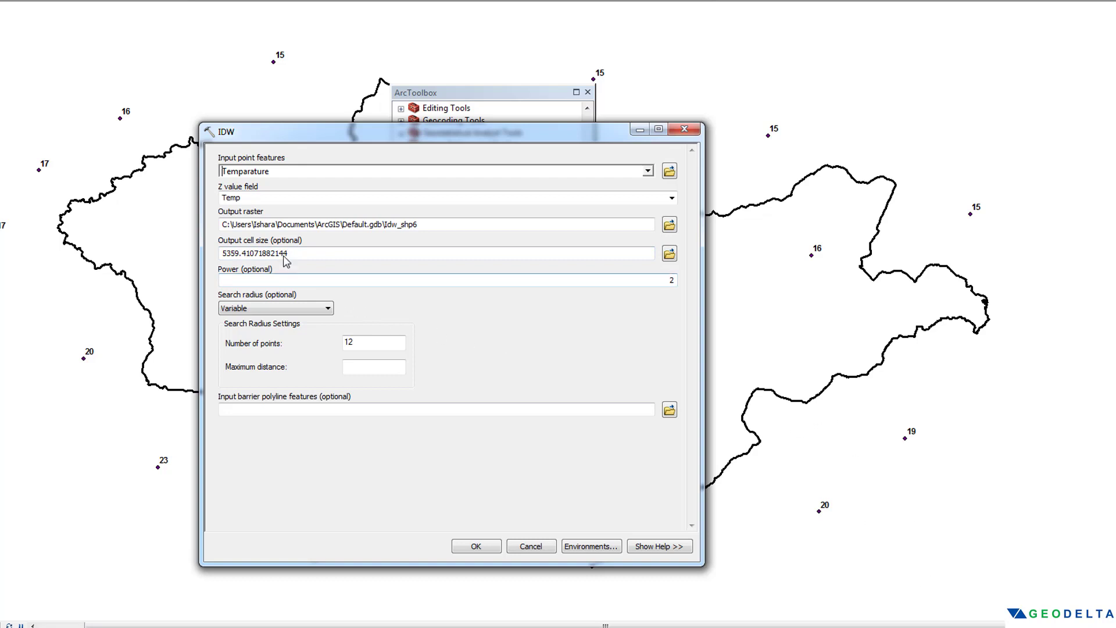
pyautogui.moveTo(301, 251); pyautogui.dragTo(173, 243)
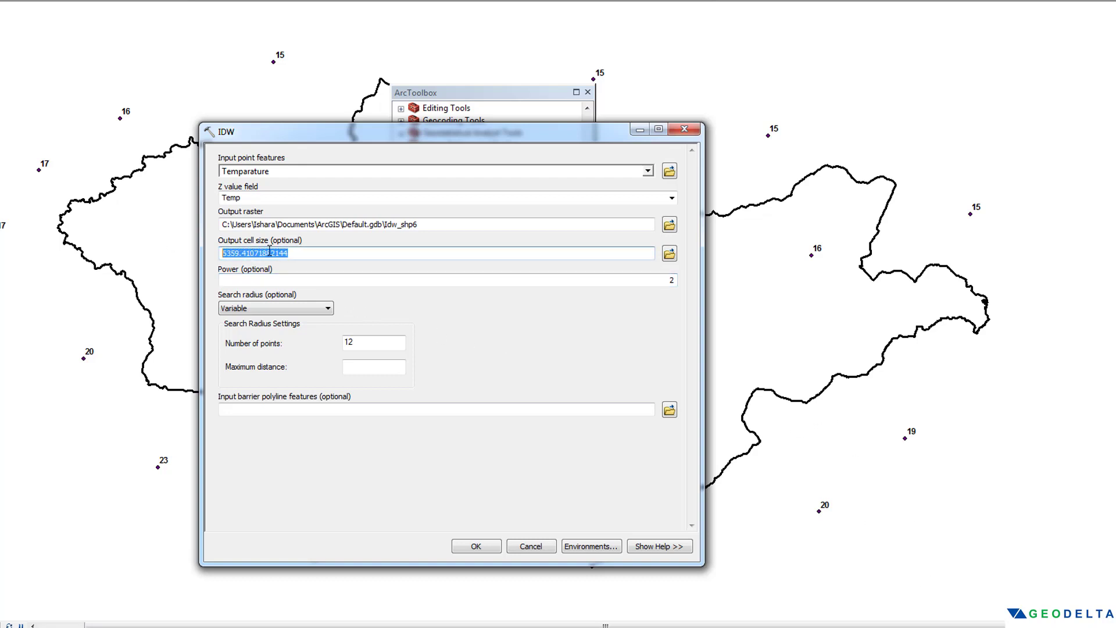
pyautogui.write('1000')
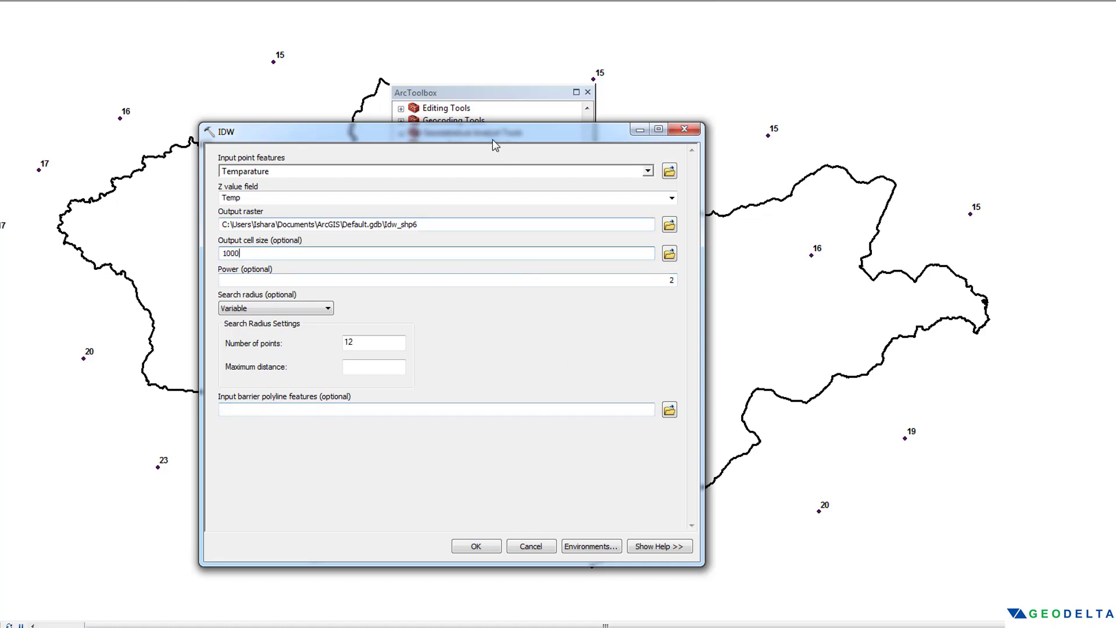
pyautogui.moveTo(494, 144); pyautogui.dragTo(466, 127)
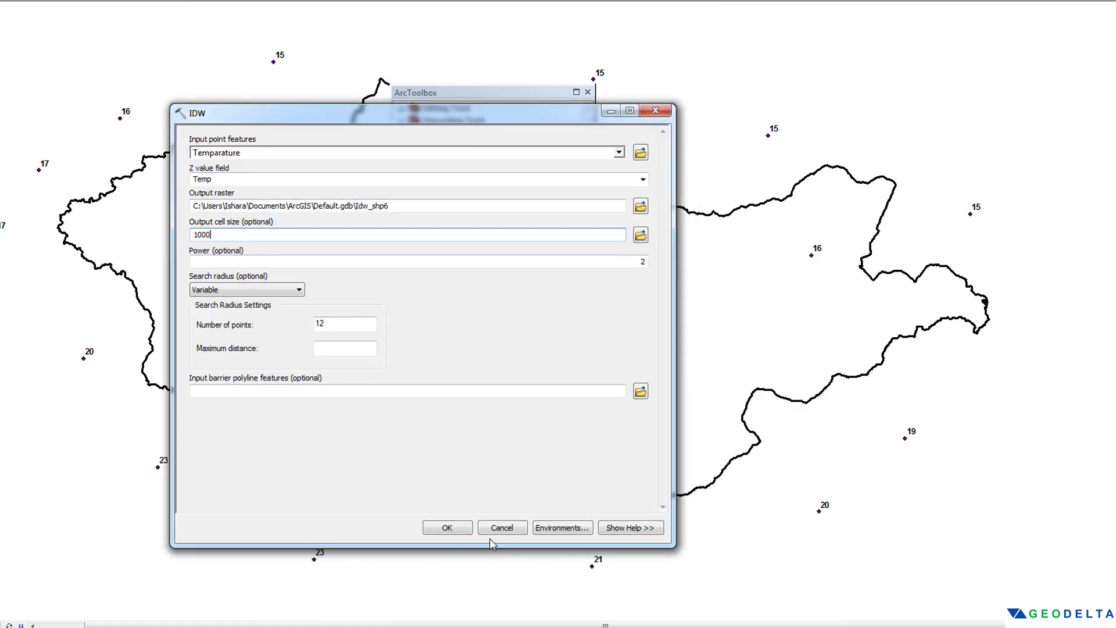
pyautogui.click(559, 527)
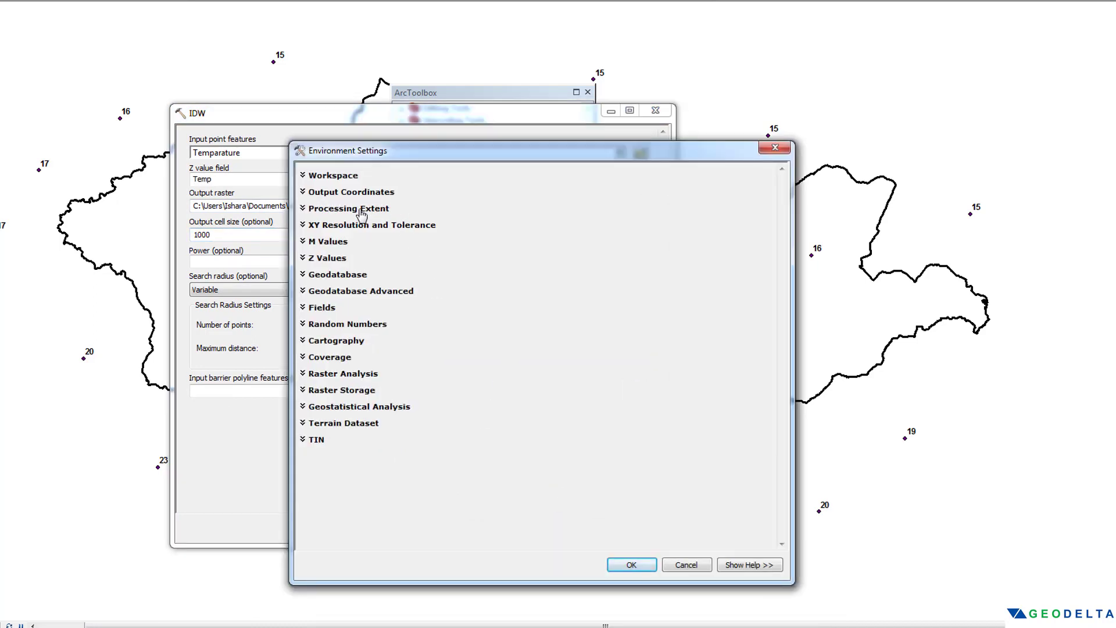
# - Set the IDW processing extent to Same as layer Mongolia and run the interpolation
pyautogui.click(361, 209)
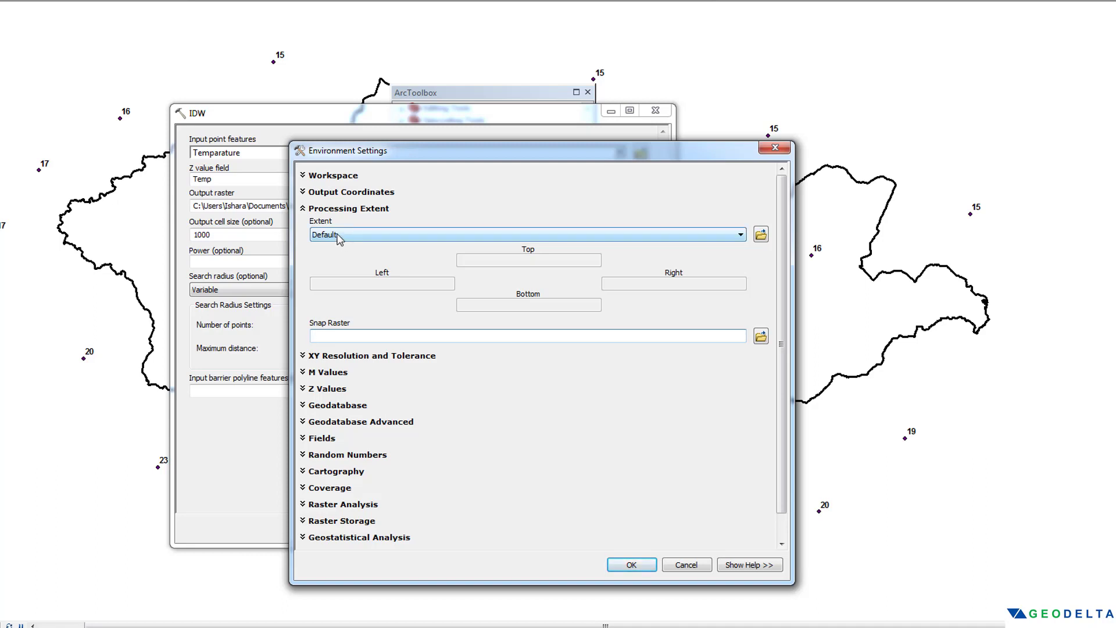
pyautogui.click(382, 236)
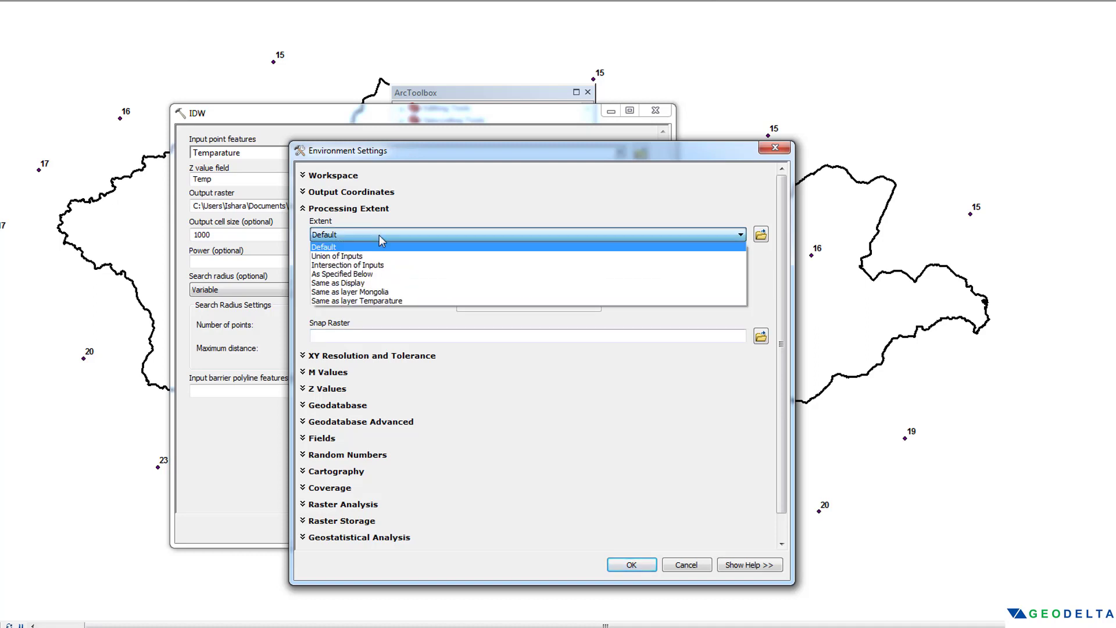
pyautogui.click(391, 292)
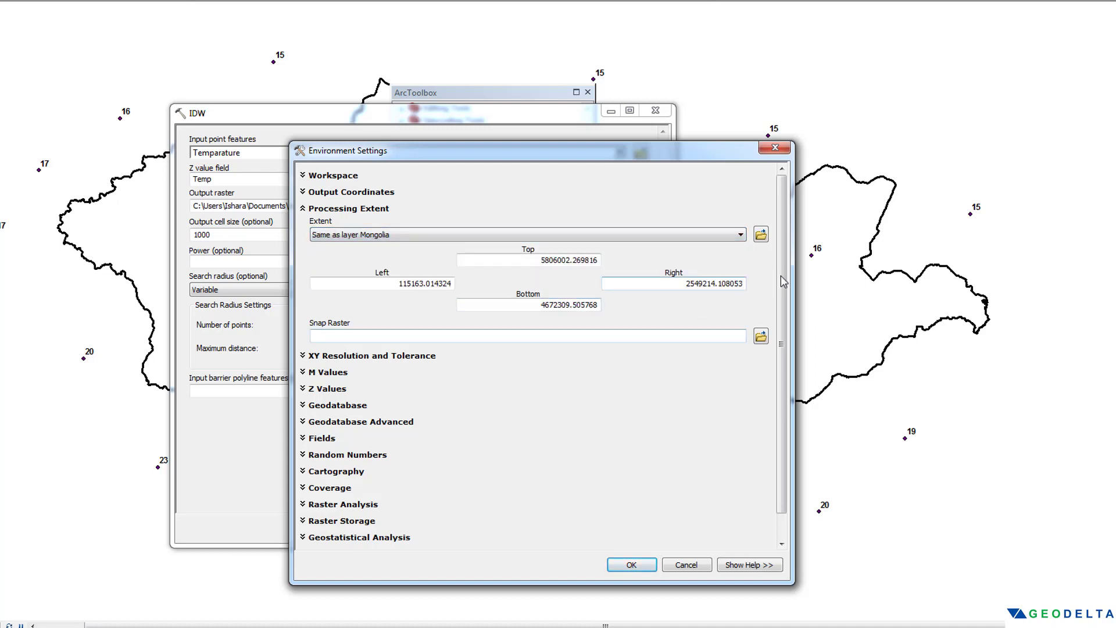
pyautogui.moveTo(780, 276); pyautogui.dragTo(781, 333)
pyautogui.moveTo(556, 158); pyautogui.dragTo(501, 140)
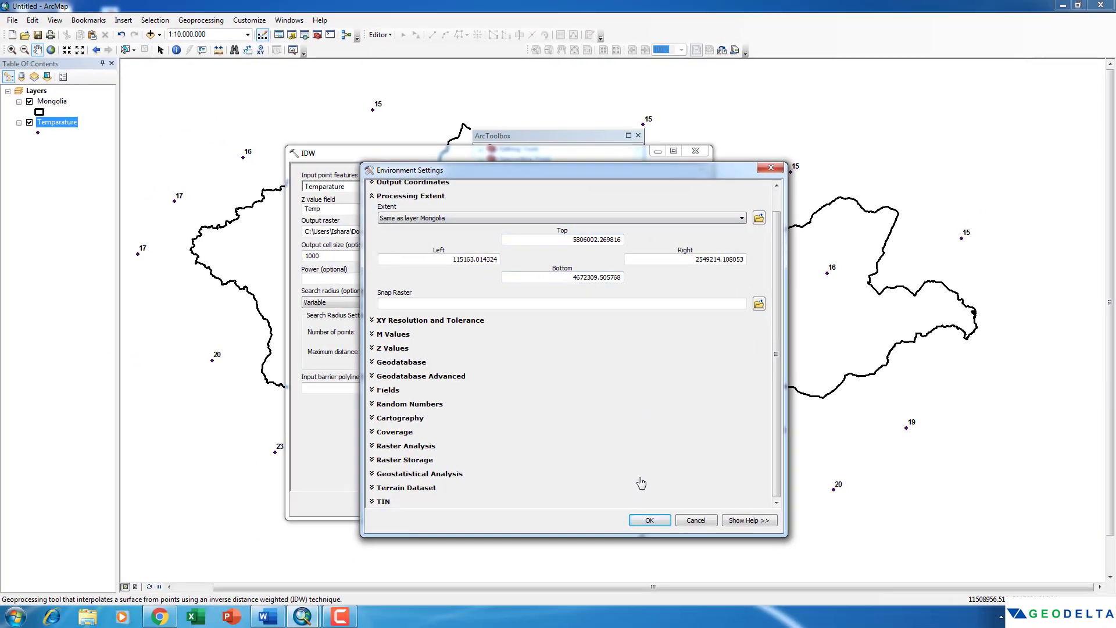
pyautogui.click(648, 520)
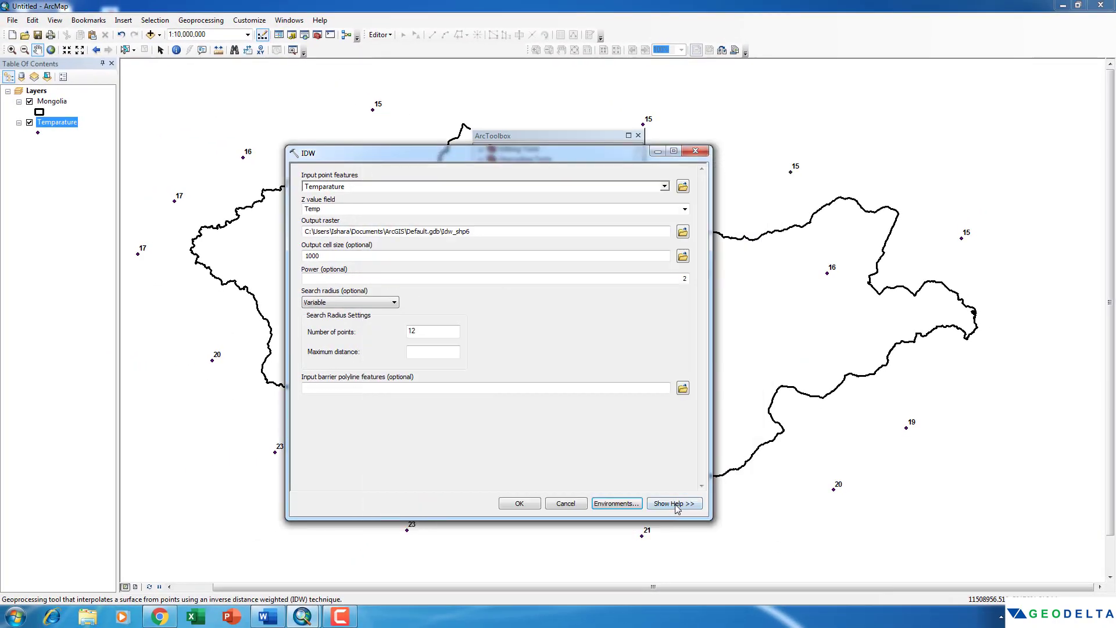
pyautogui.click(519, 503)
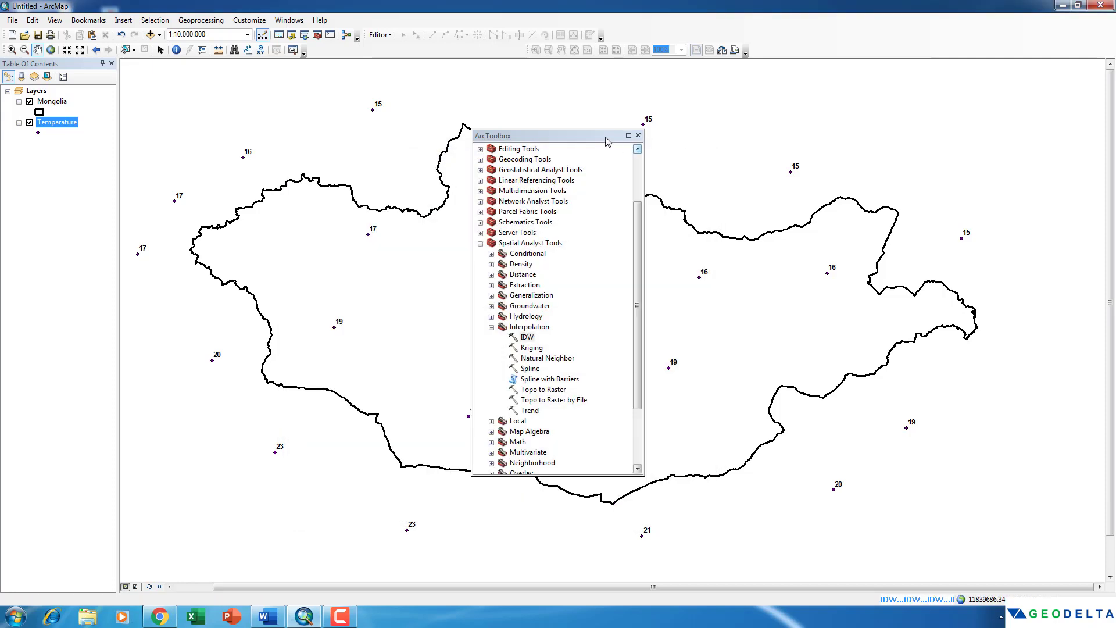
# - Close the toolbox and widen the table of contents to show the IDW class ranges 15–23
pyautogui.moveTo(619, 135); pyautogui.dragTo(1025, 71)
pyautogui.click(1046, 72)
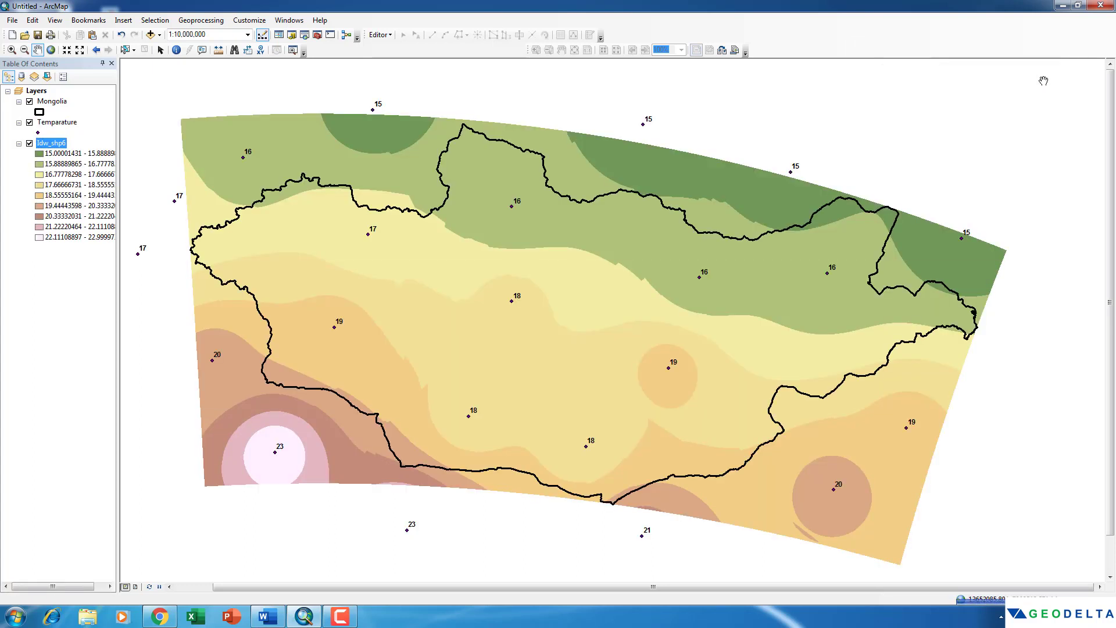
pyautogui.moveTo(655, 358); pyautogui.dragTo(649, 359)
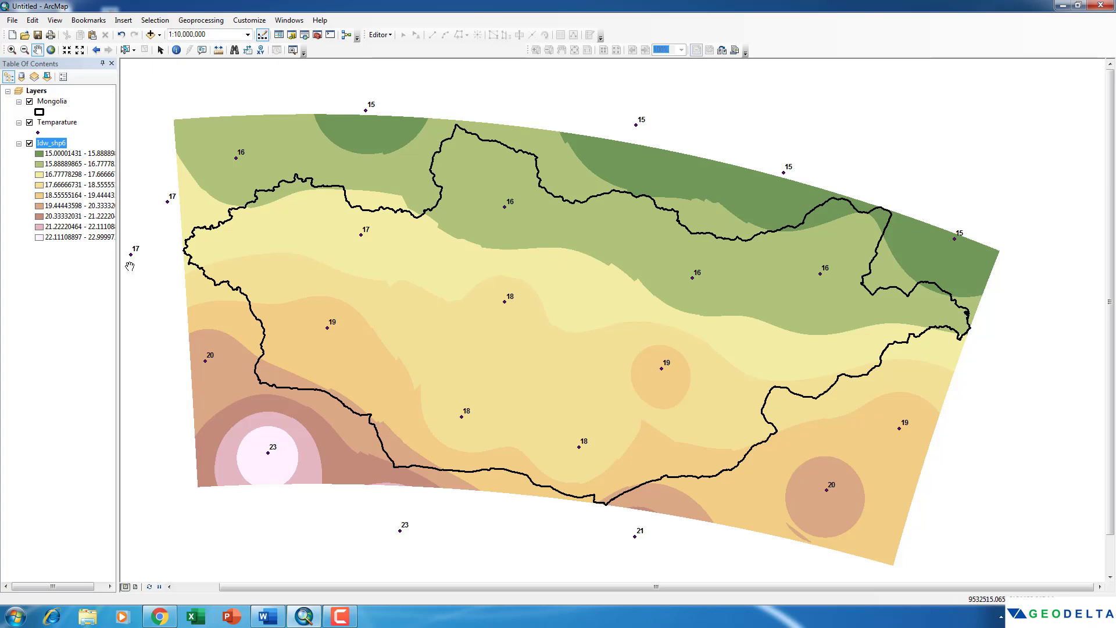
pyautogui.moveTo(118, 268); pyautogui.dragTo(157, 267)
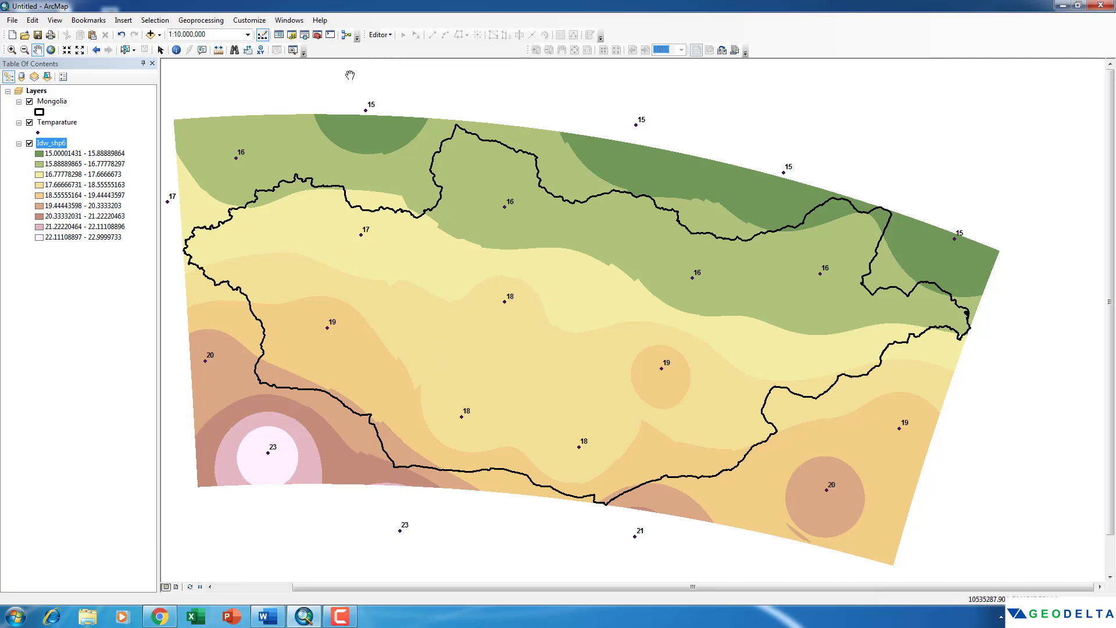
# - Open Kriging with the Temparature points as input and an output cell size of 1000
pyautogui.click(317, 36)
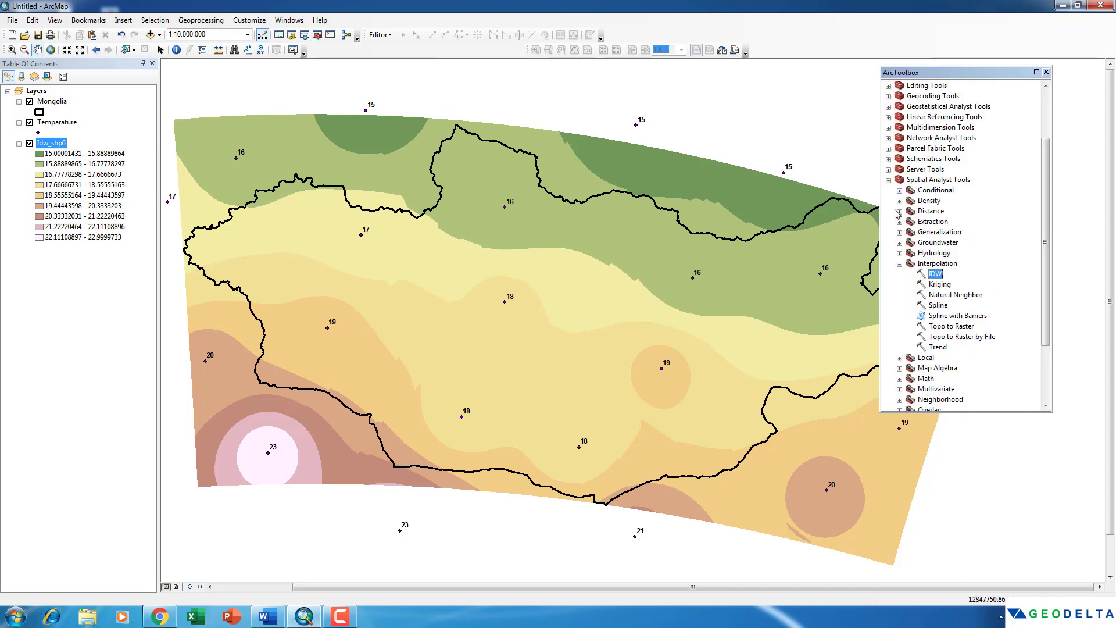
pyautogui.click(939, 284)
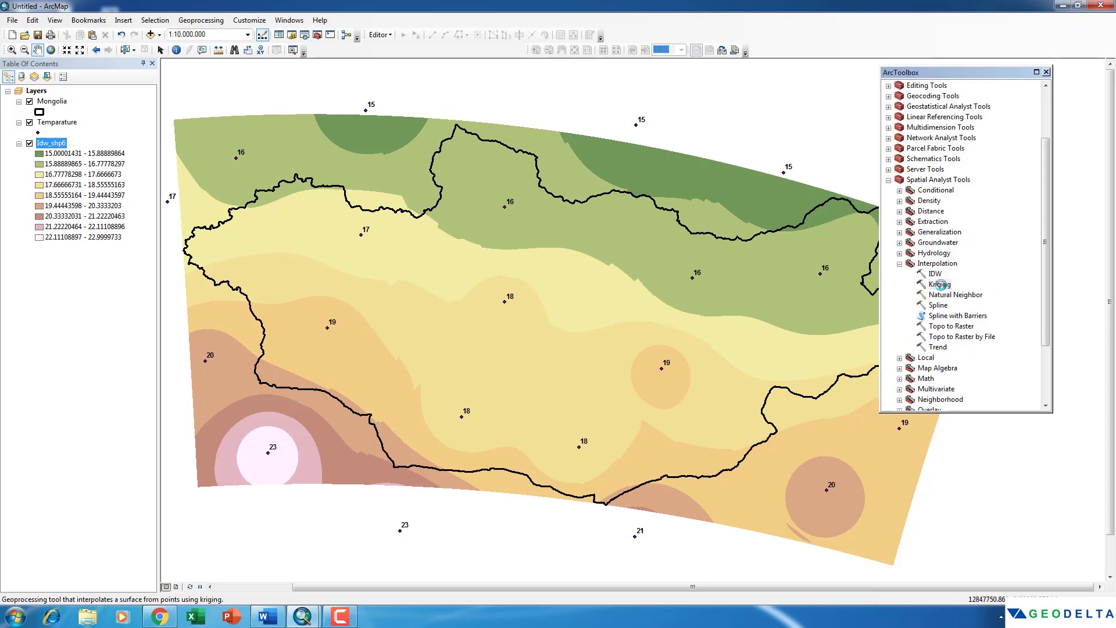
pyautogui.doubleClick(940, 284)
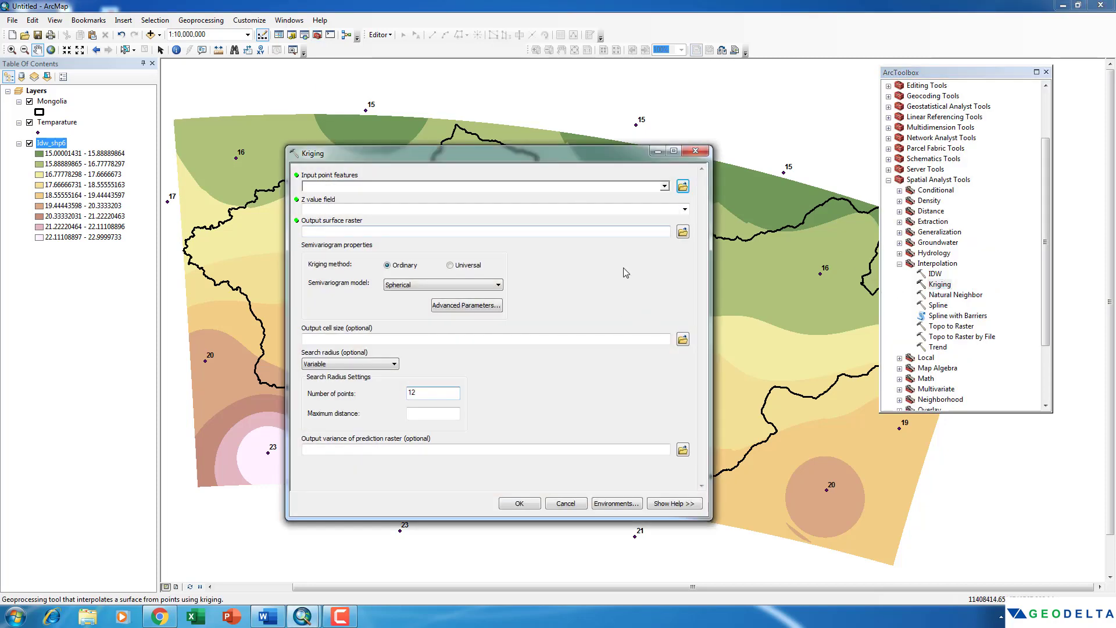
pyautogui.click(664, 187)
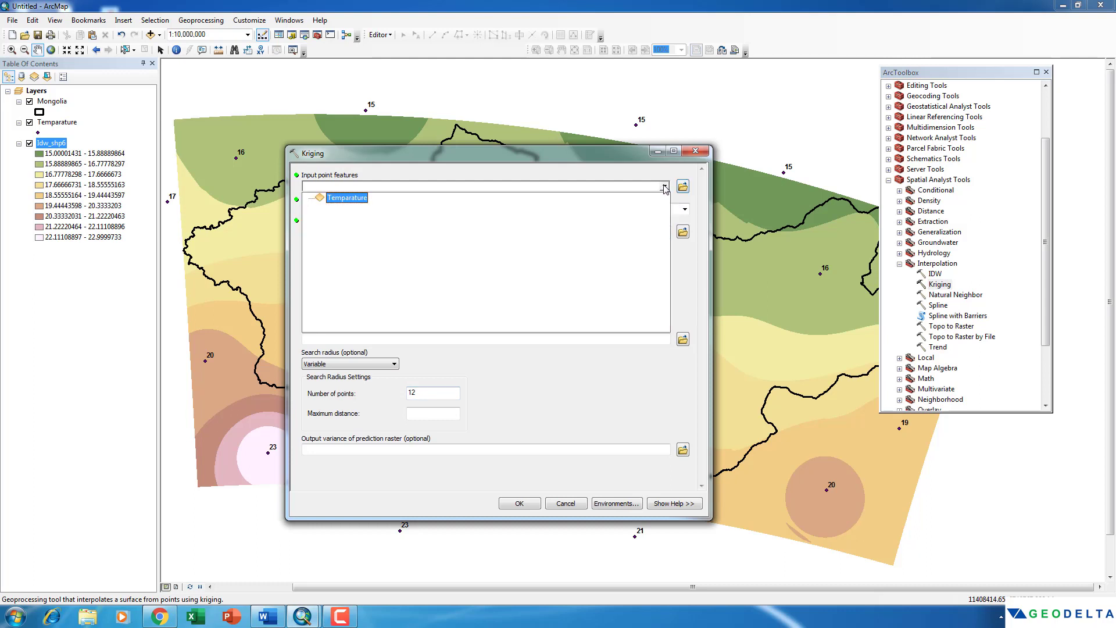
pyautogui.click(347, 199)
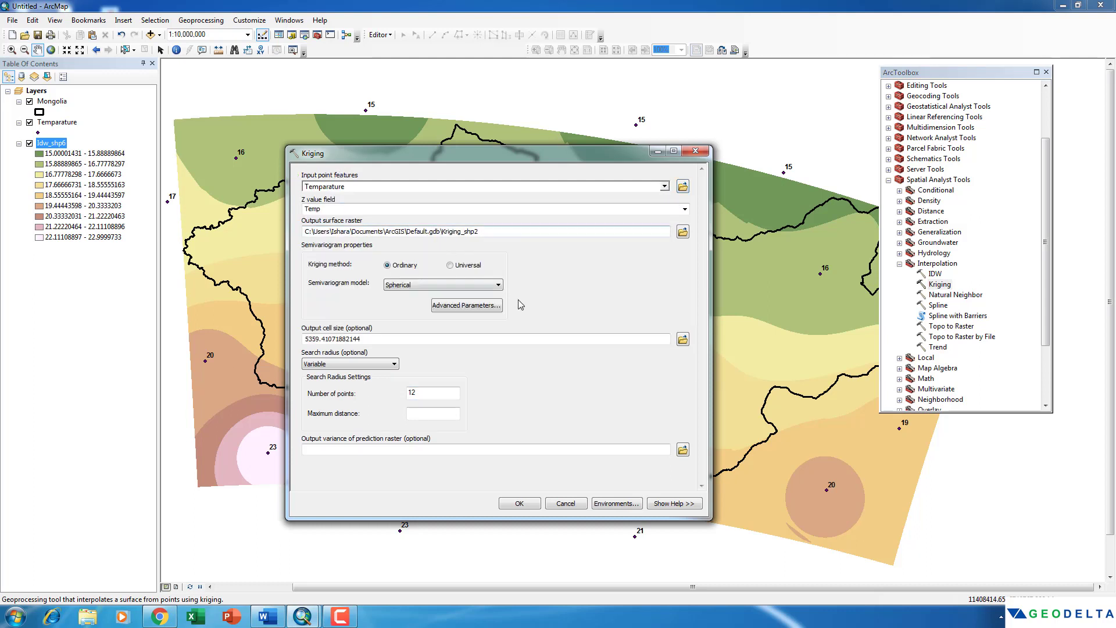
pyautogui.doubleClick(387, 339)
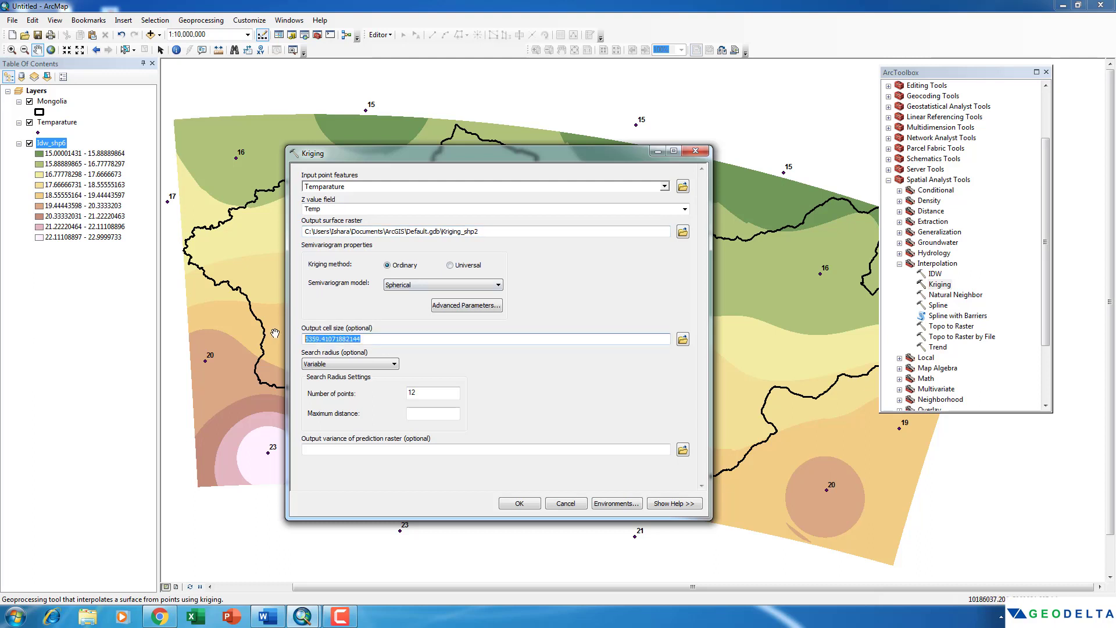
pyautogui.write('1000')
# - Limit the Kriging processing extent to Same as layer Mongolia and run it
pyautogui.click(616, 503)
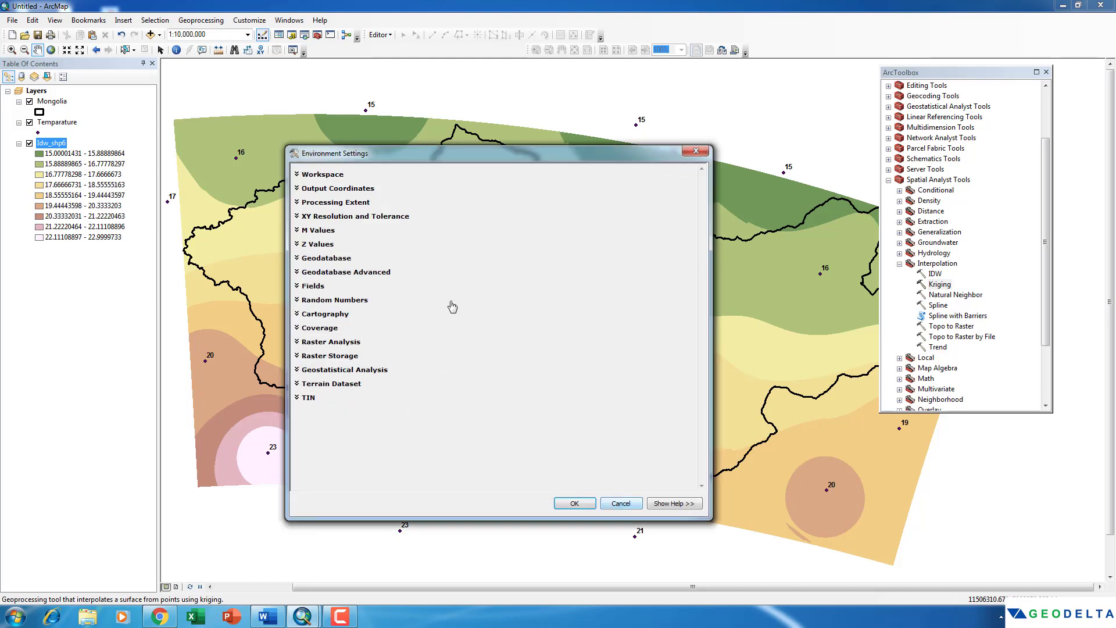
pyautogui.click(350, 206)
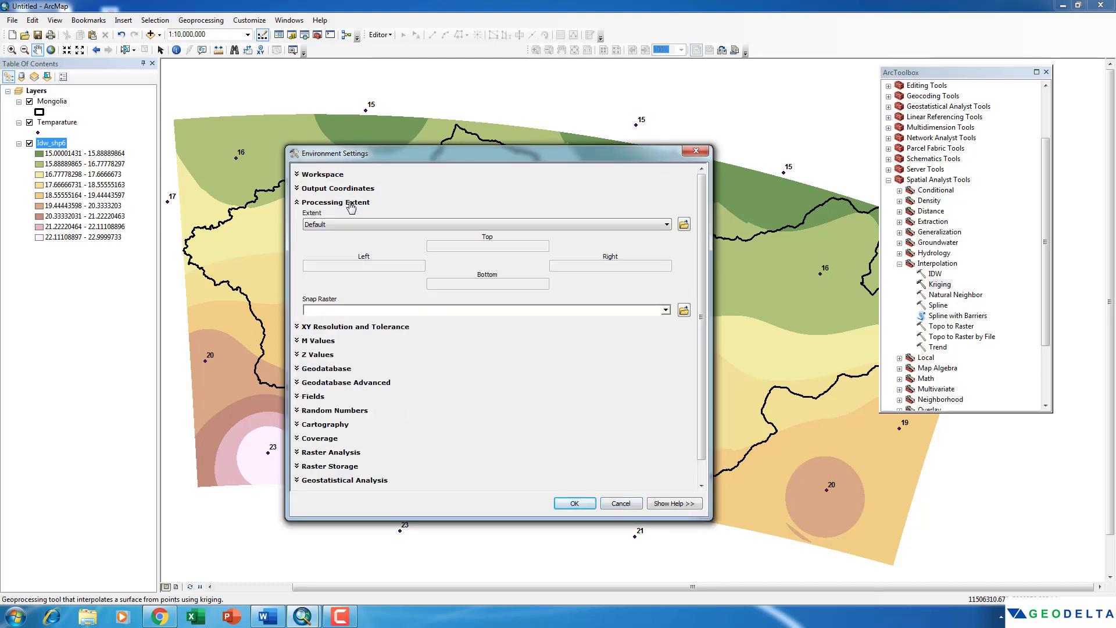
pyautogui.click(357, 224)
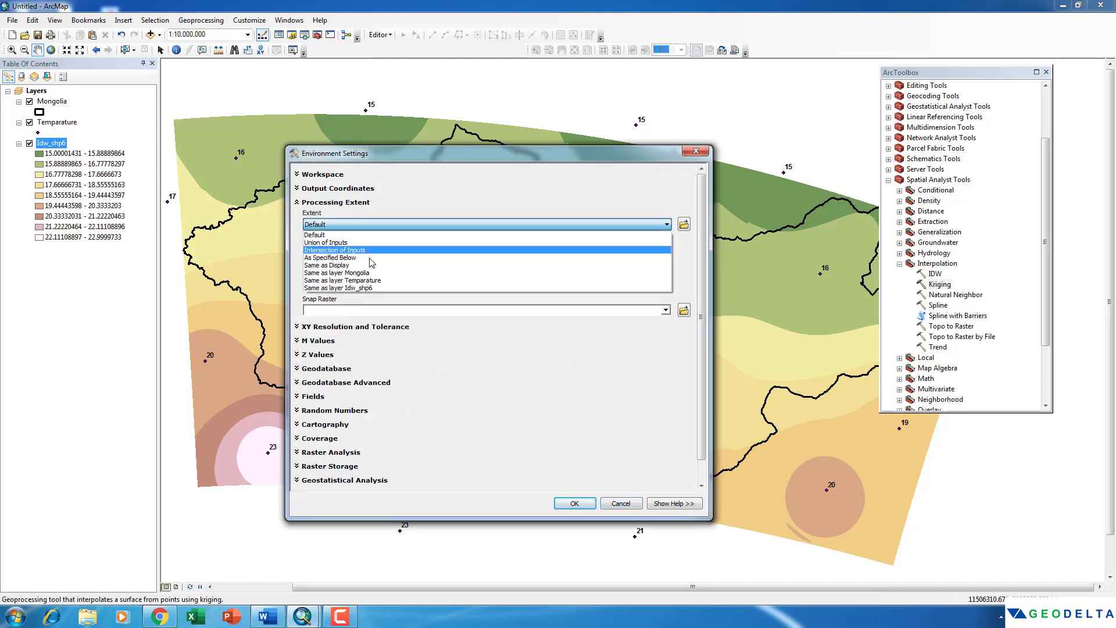
pyautogui.click(343, 272)
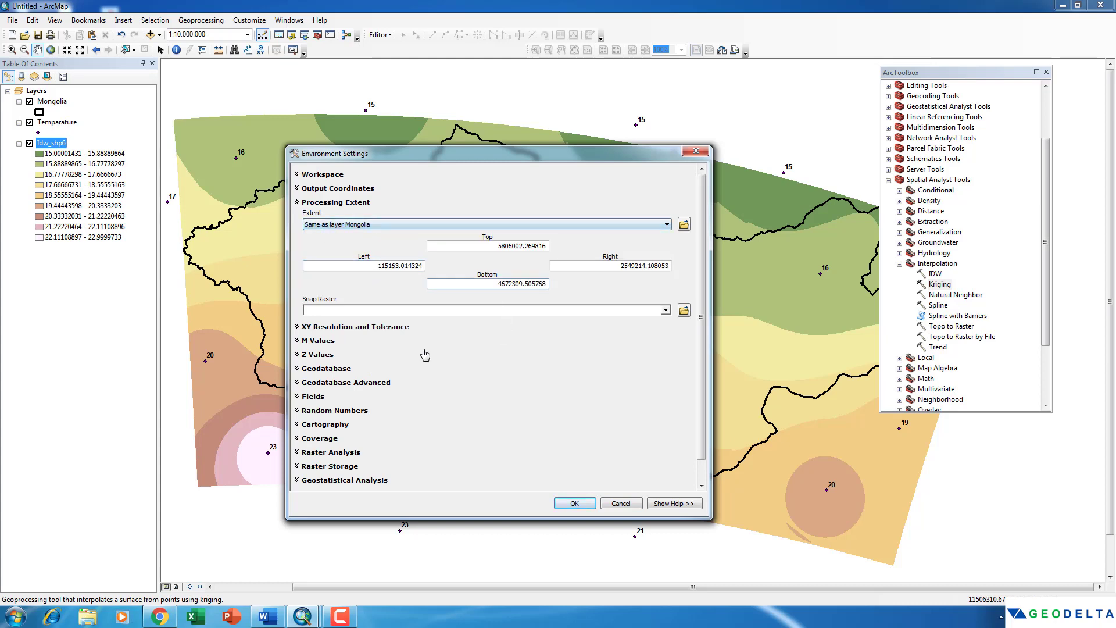
pyautogui.click(569, 503)
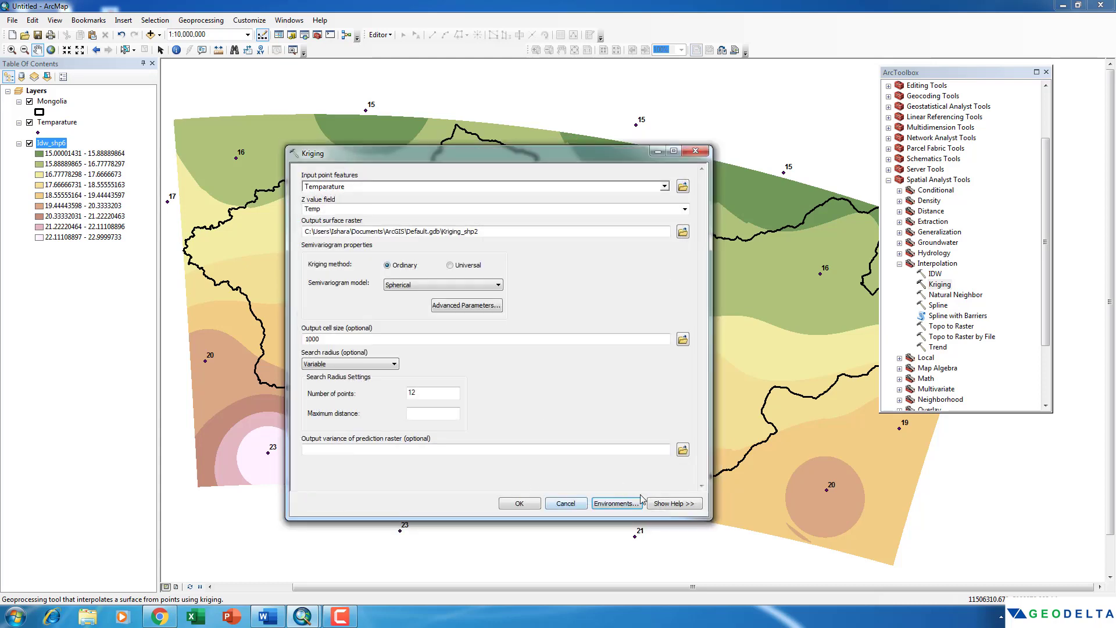
pyautogui.click(520, 503)
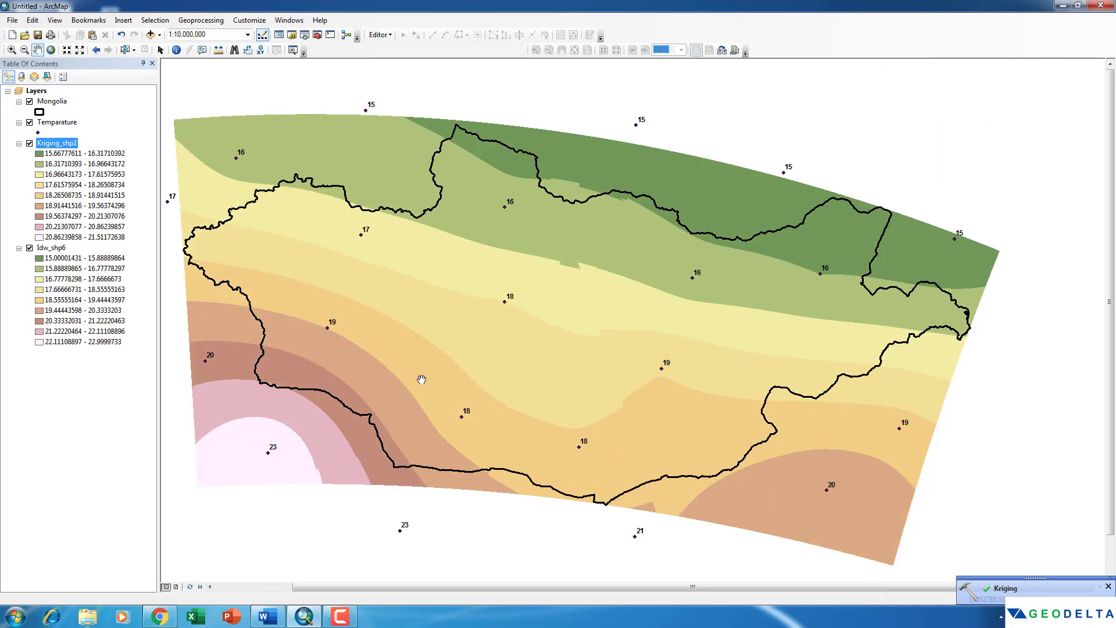
# - Rename Kriging_shp2 to Kriging and Idw_shp6 to IDW in the table of contents
pyautogui.click(65, 147)
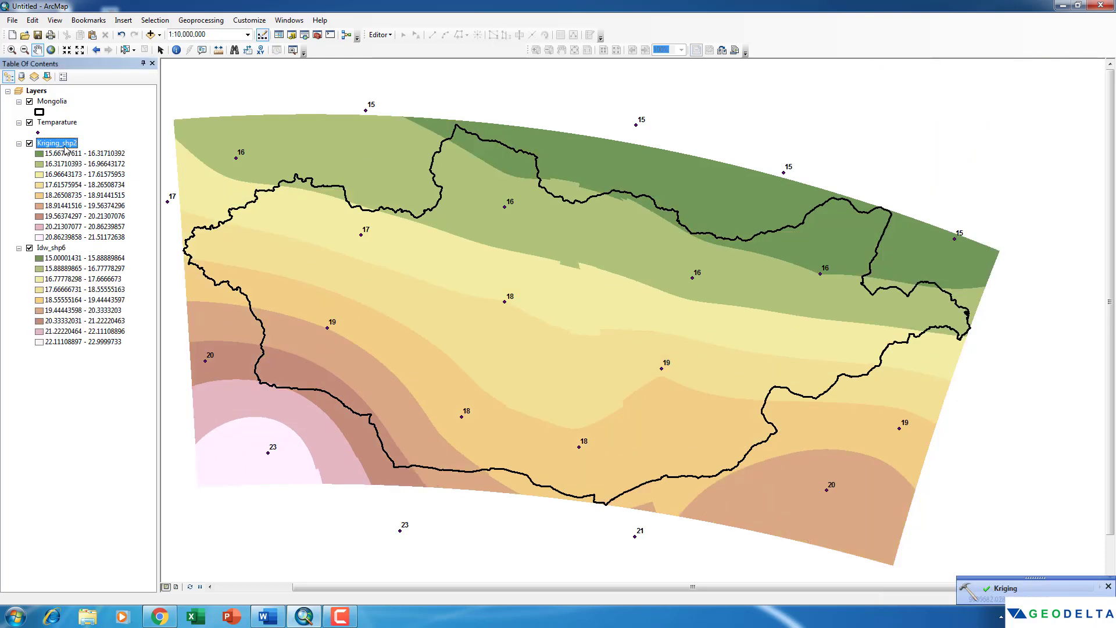
pyautogui.click(68, 148)
pyautogui.press('End')
pyautogui.press('BackSpace')
pyautogui.press('BackSpace')
pyautogui.press('BackSpace')
pyautogui.press('BackSpace')
pyautogui.press('BackSpace')
pyautogui.press('Return')
pyautogui.click(59, 249)
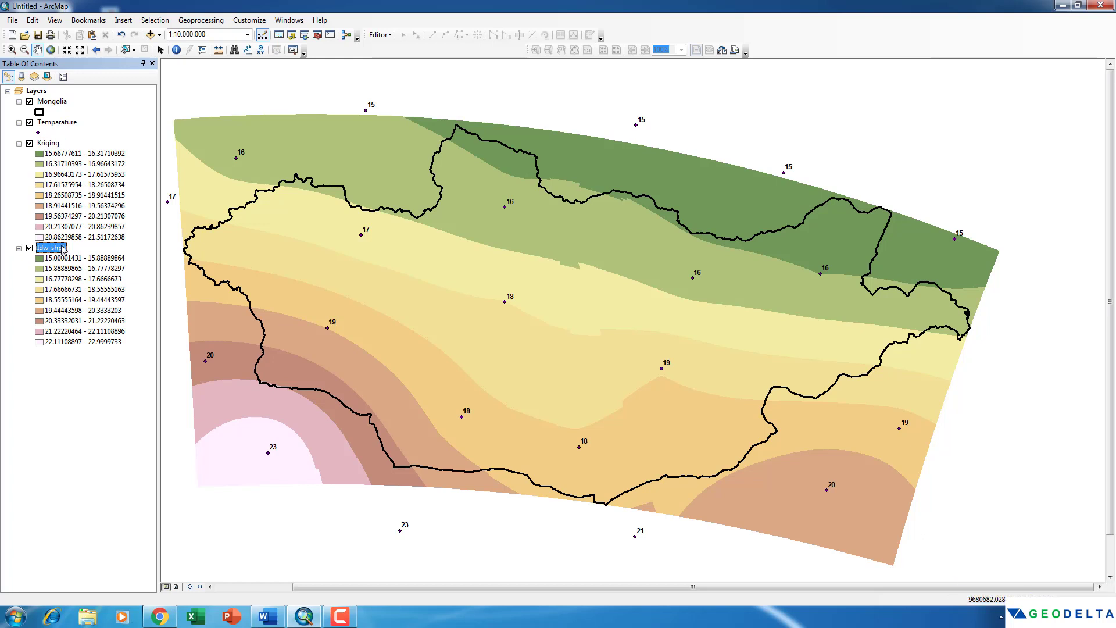
pyautogui.click(62, 249)
pyautogui.write('IDW')
pyautogui.press('Return')
# - Toggle Kriging to compare it with IDW, then hide the IDW layer
pyautogui.click(29, 144)
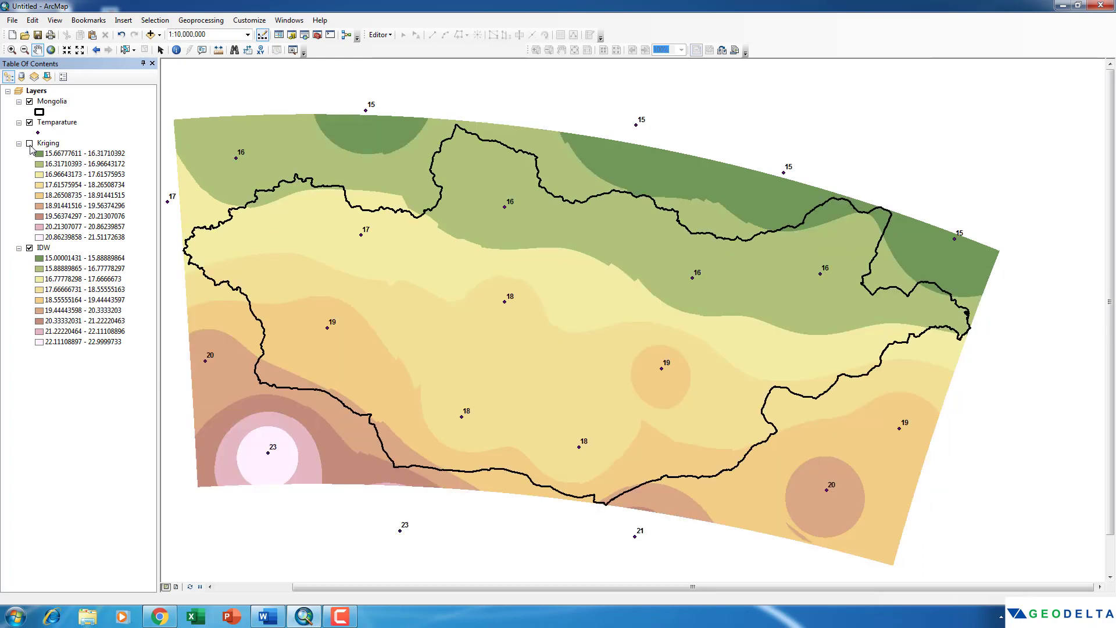
pyautogui.click(29, 144)
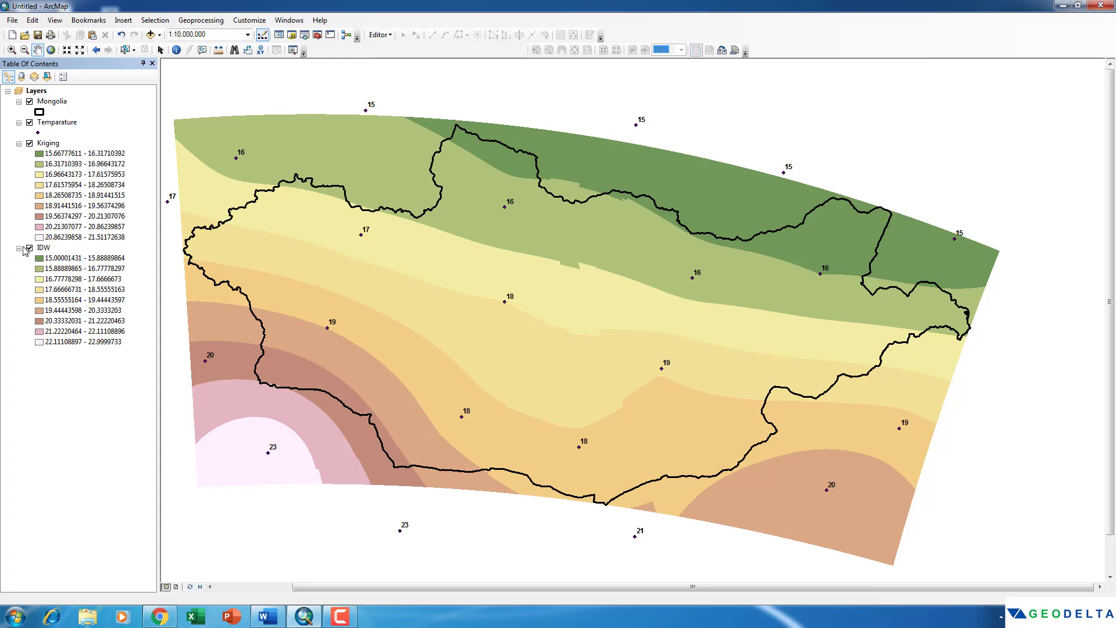
pyautogui.click(29, 248)
pyautogui.moveTo(399, 306); pyautogui.dragTo(426, 326)
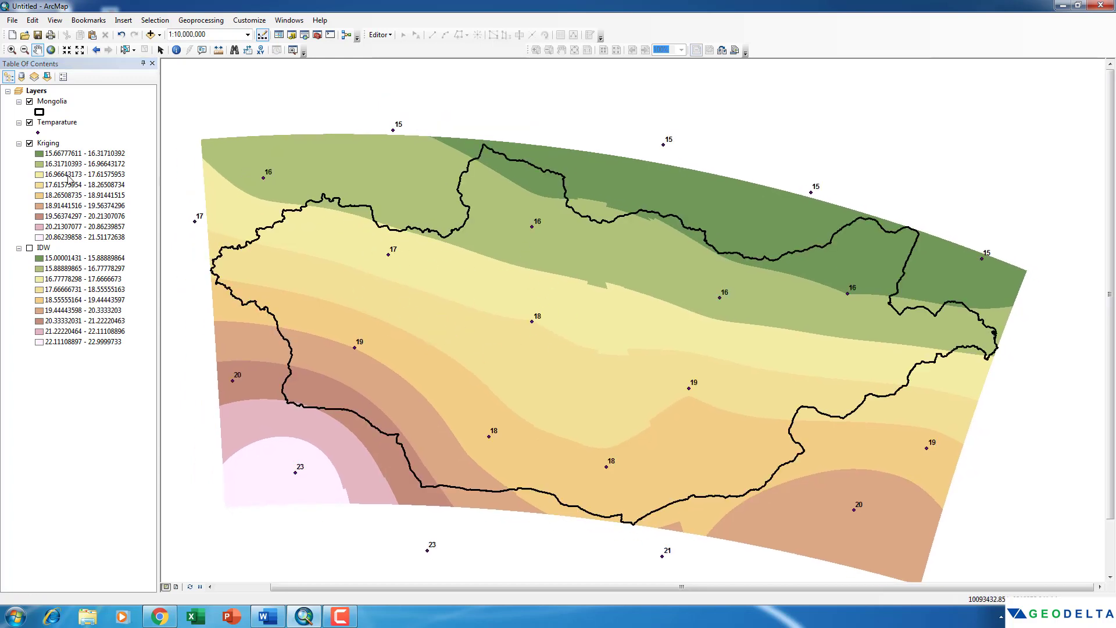
# - Switch the Kriging layer's symbology to Stretched
pyautogui.click(48, 144)
pyautogui.rightClick(48, 144)
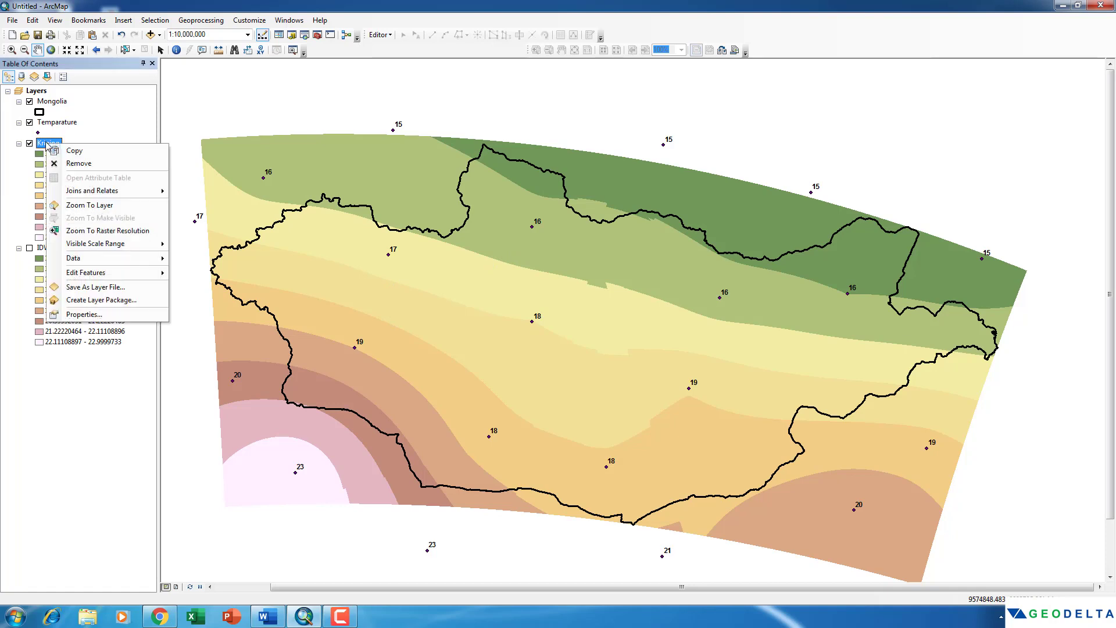
pyautogui.click(84, 314)
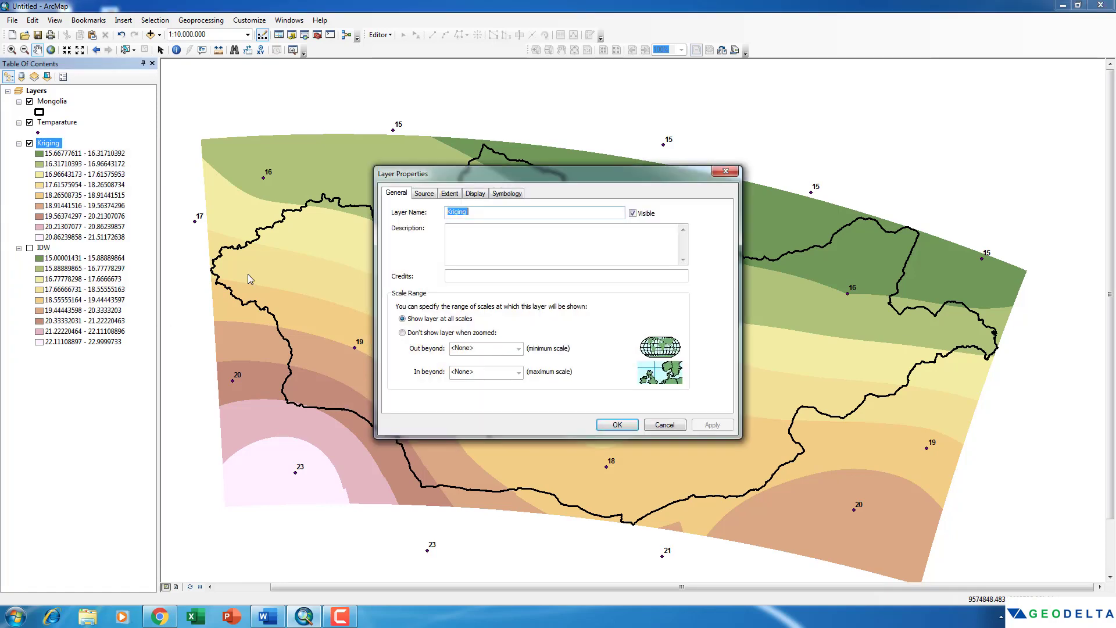
pyautogui.click(475, 193)
pyautogui.click(504, 198)
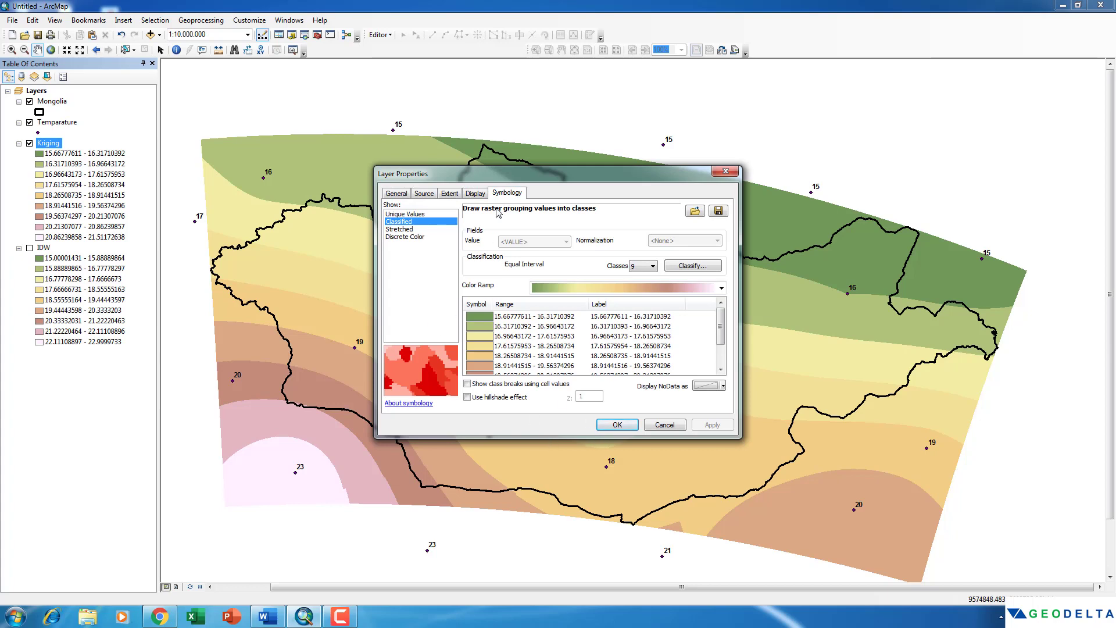
pyautogui.moveTo(518, 178); pyautogui.dragTo(402, 288)
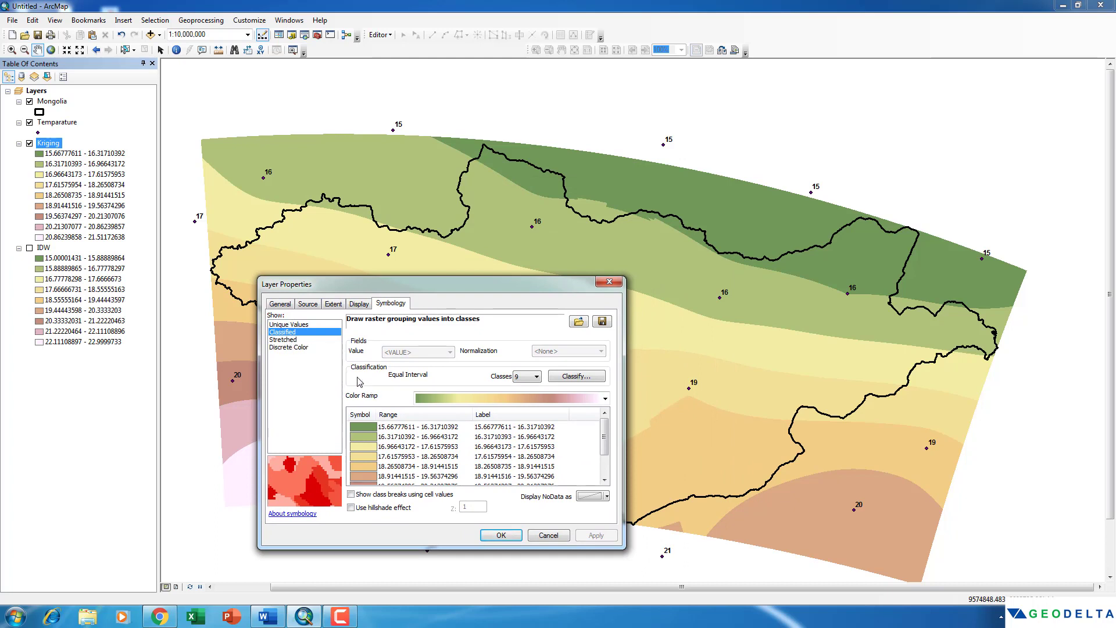
pyautogui.click(290, 339)
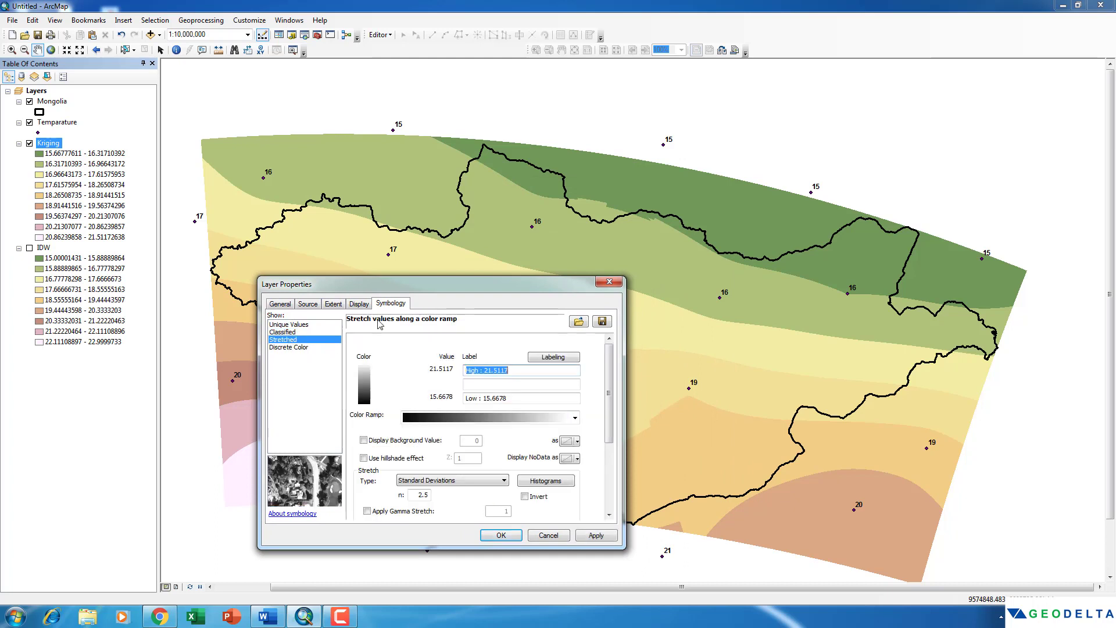
pyautogui.moveTo(388, 292); pyautogui.dragTo(208, 301)
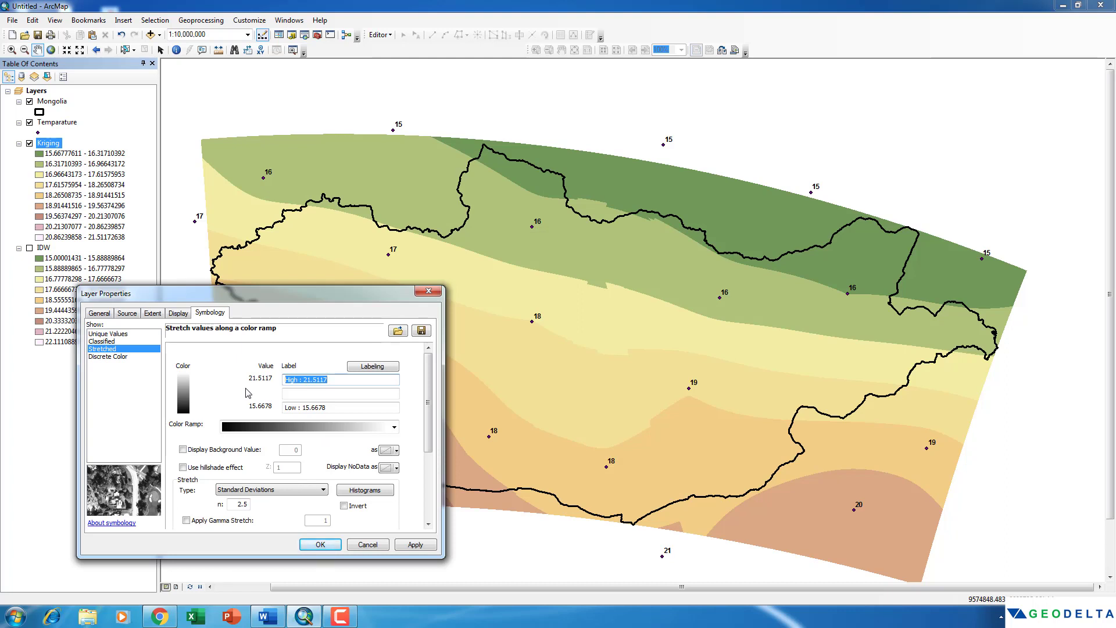
# - Apply an inverted red-yellow-blue colour ramp so high temperatures show red and low ones blue
pyautogui.click(393, 426)
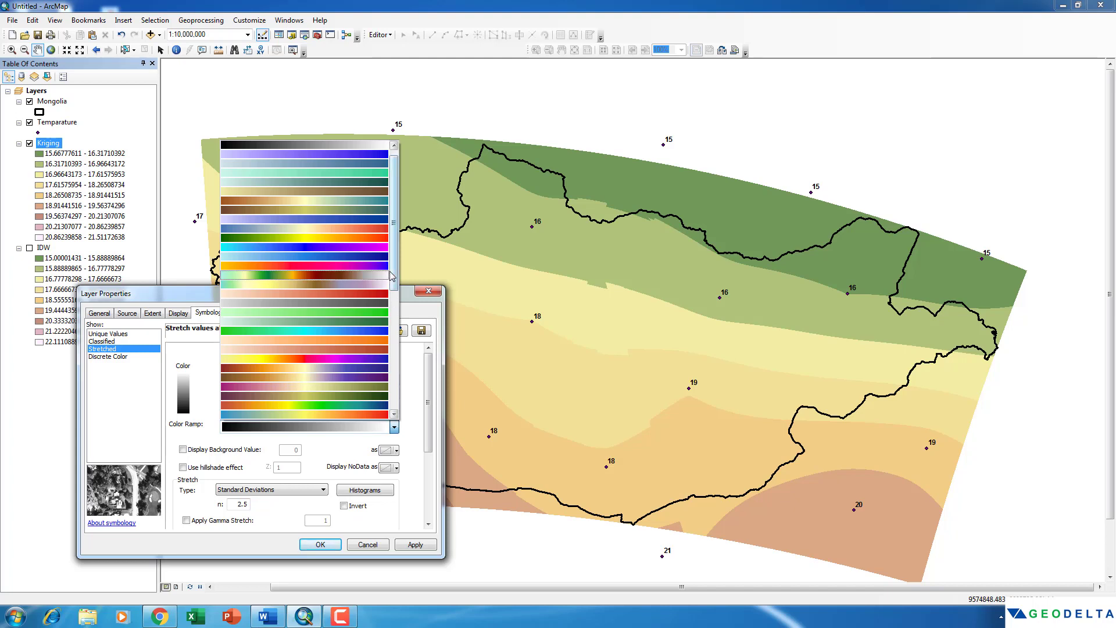
pyautogui.scroll(-10, 364, 337)
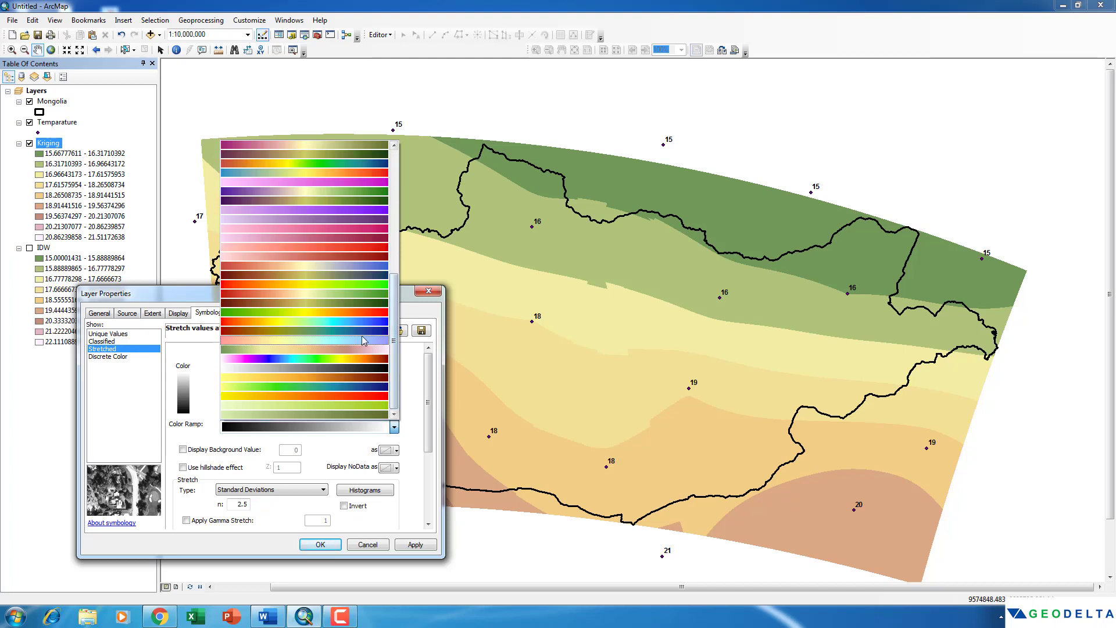
pyautogui.click(361, 323)
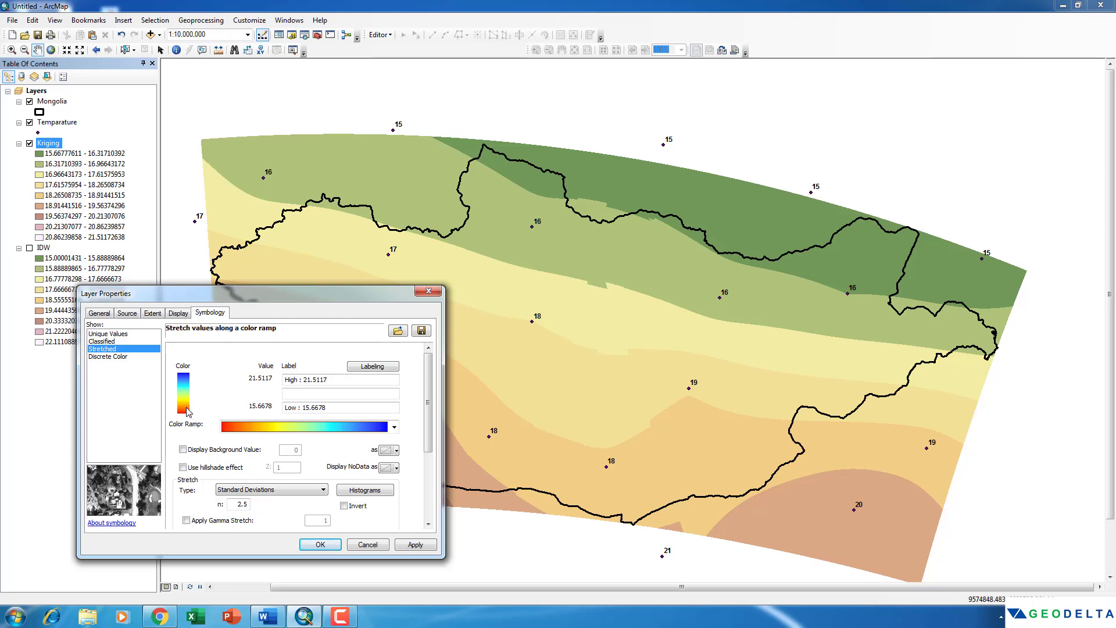
pyautogui.click(343, 504)
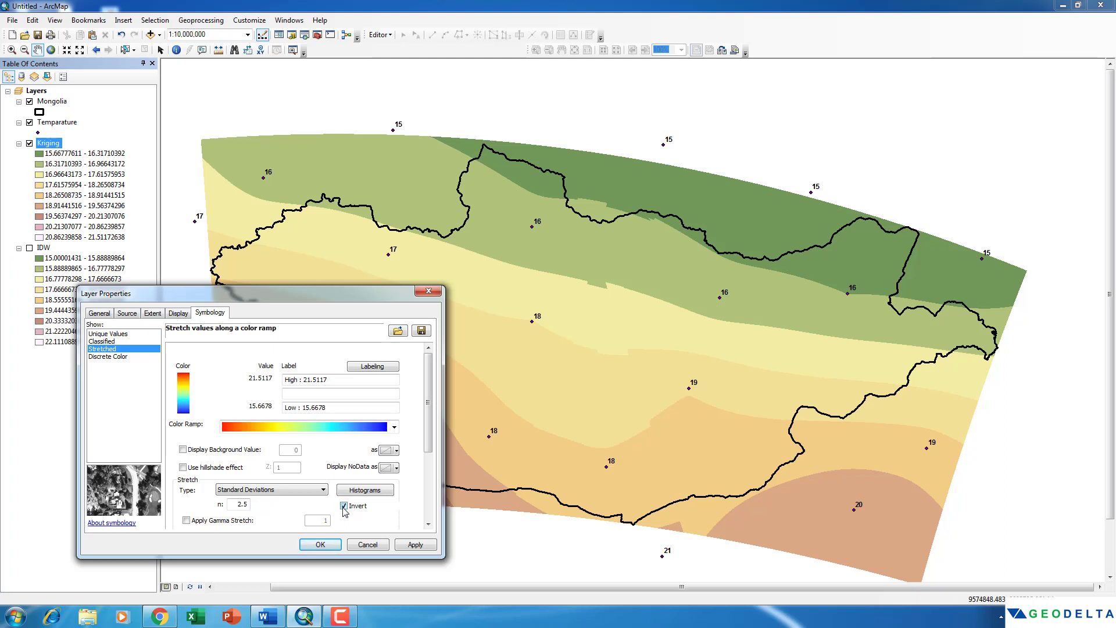
pyautogui.click(414, 545)
# - Confirm the Kriging colour settings, adjust the map view, and open the Search window for 'extract by mask'
pyautogui.click(320, 545)
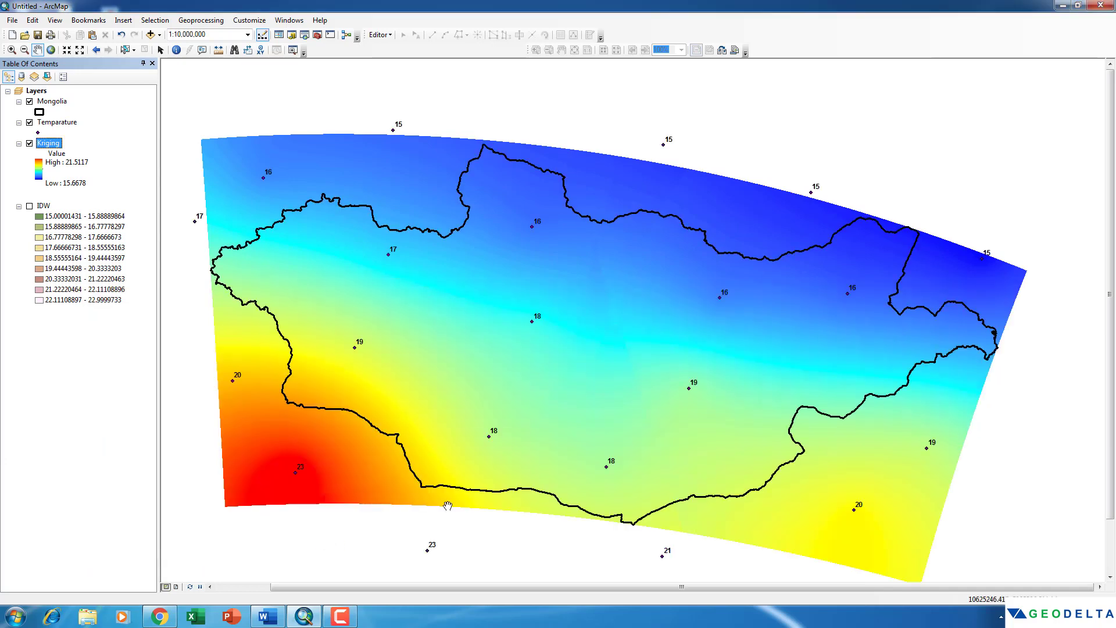
pyautogui.moveTo(509, 438)
pyautogui.mouseDown()
pyautogui.moveTo(446, 446)
pyautogui.moveTo(500, 438)
pyautogui.mouseUp()
pyautogui.scroll(1, 500, 437)
pyautogui.scroll(-1, 501, 437)
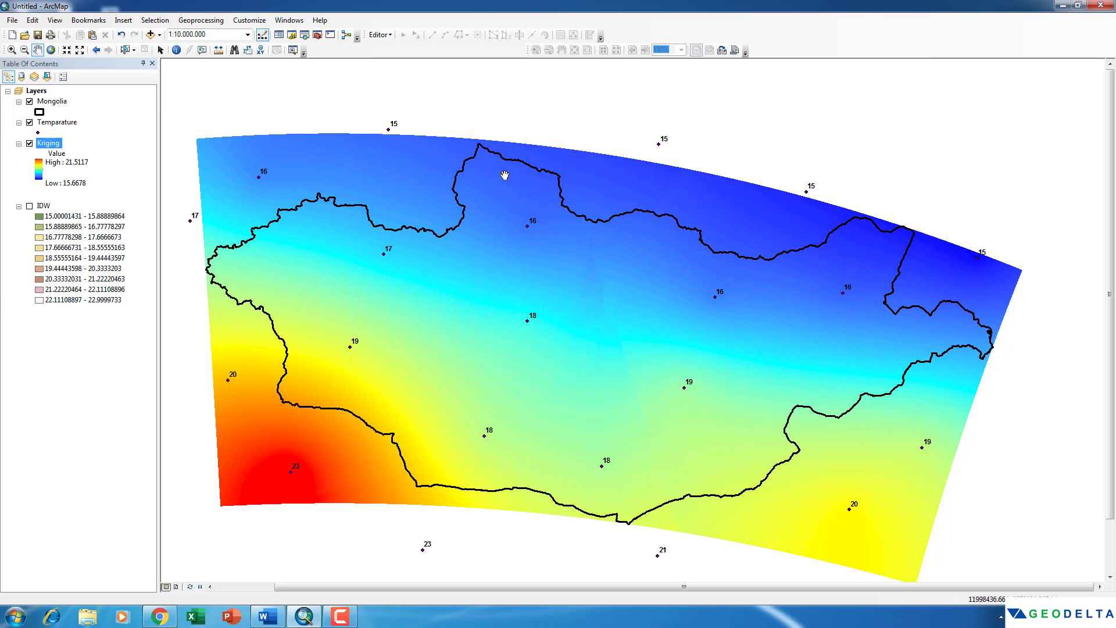
pyautogui.moveTo(707, 299)
pyautogui.mouseDown()
pyautogui.moveTo(705, 277)
pyautogui.moveTo(705, 297)
pyautogui.mouseUp()
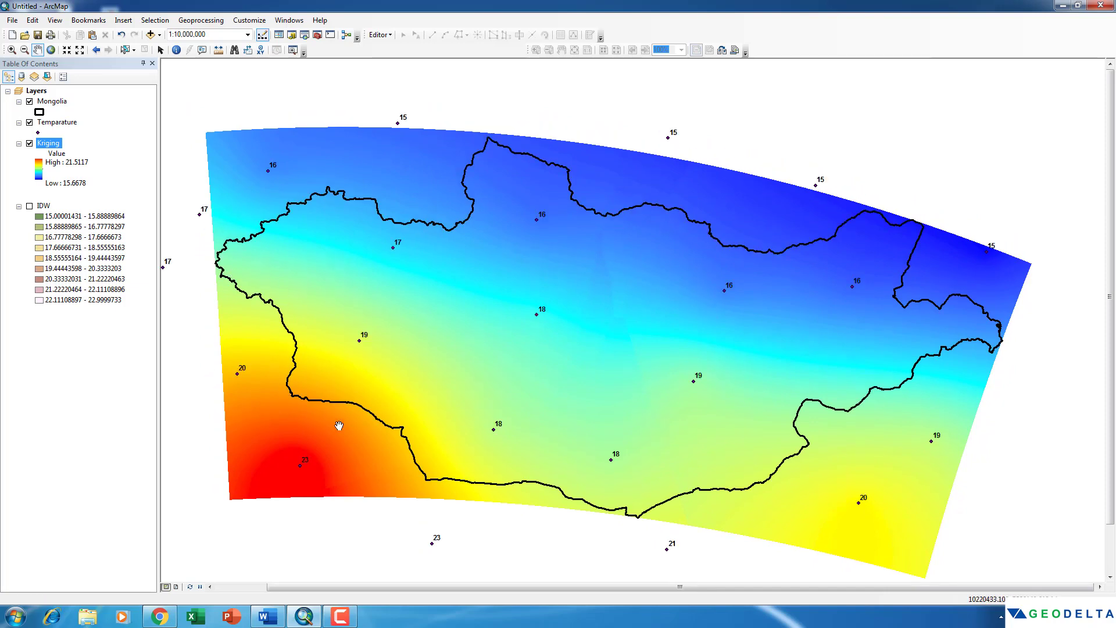
pyautogui.moveTo(531, 230); pyautogui.dragTo(516, 231)
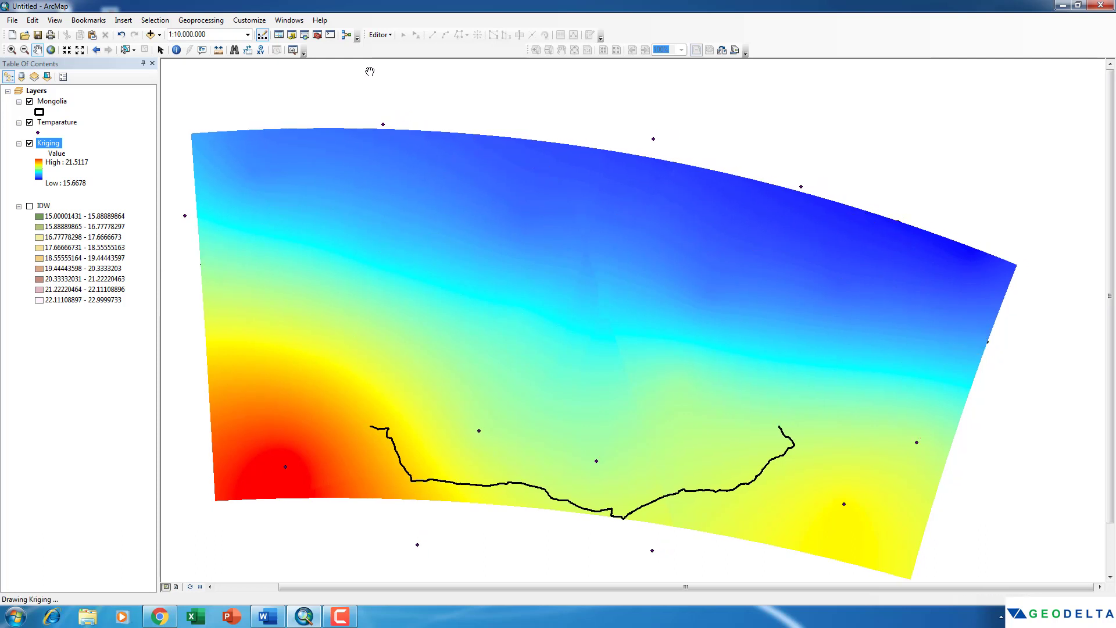
pyautogui.click(304, 35)
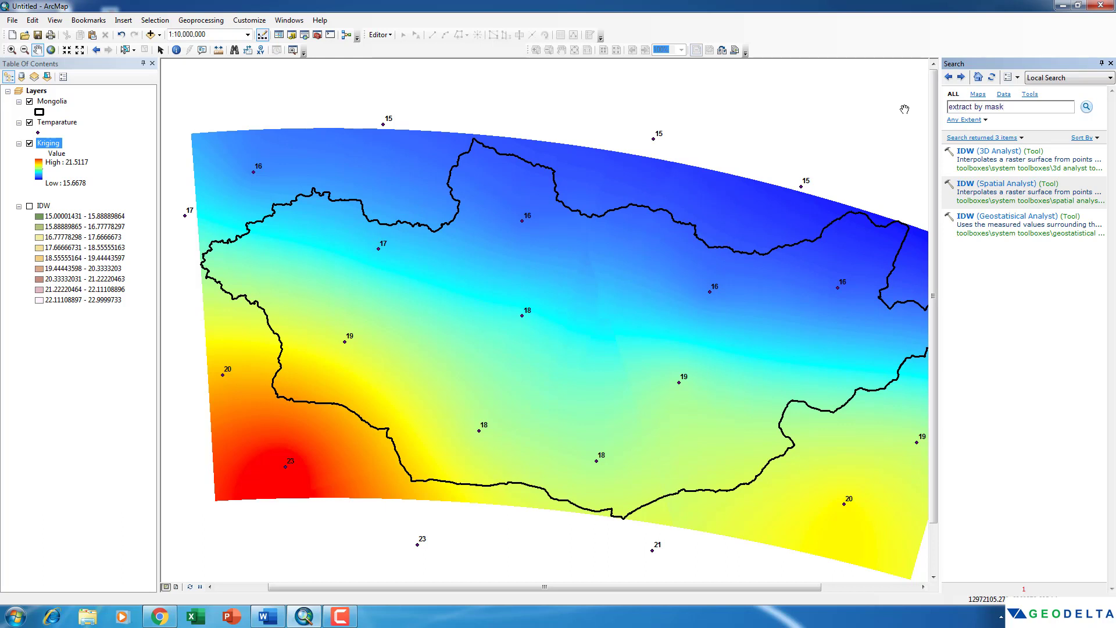
# - Open Extract by Mask with Kriging.tif as the input raster and Mongolia as the mask
pyautogui.press('Return')
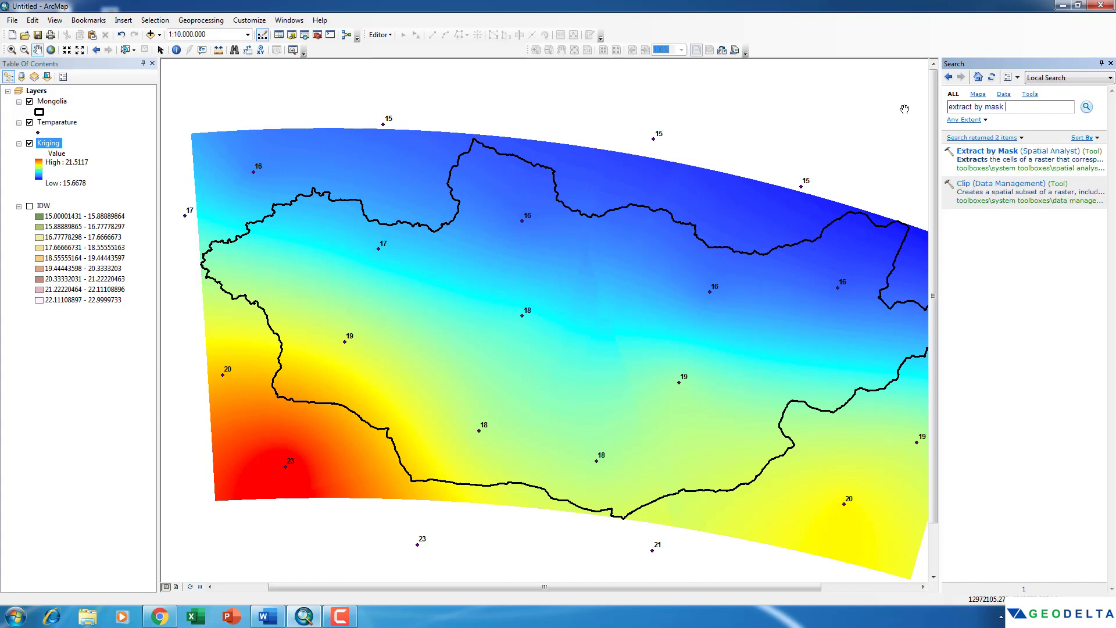
pyautogui.click(985, 151)
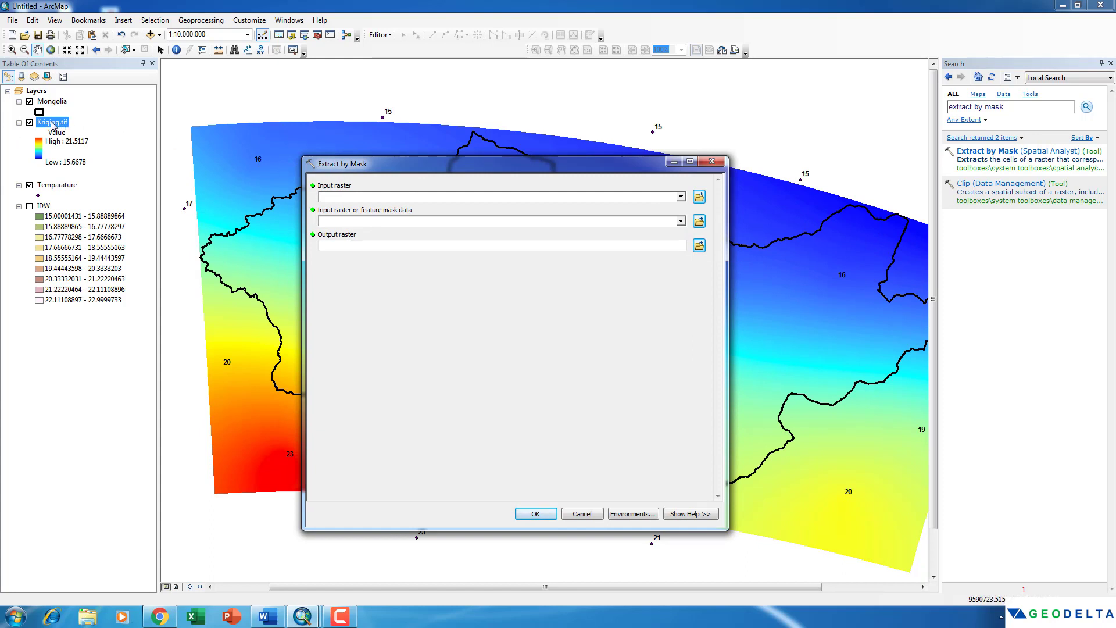
pyautogui.moveTo(51, 125); pyautogui.dragTo(343, 201)
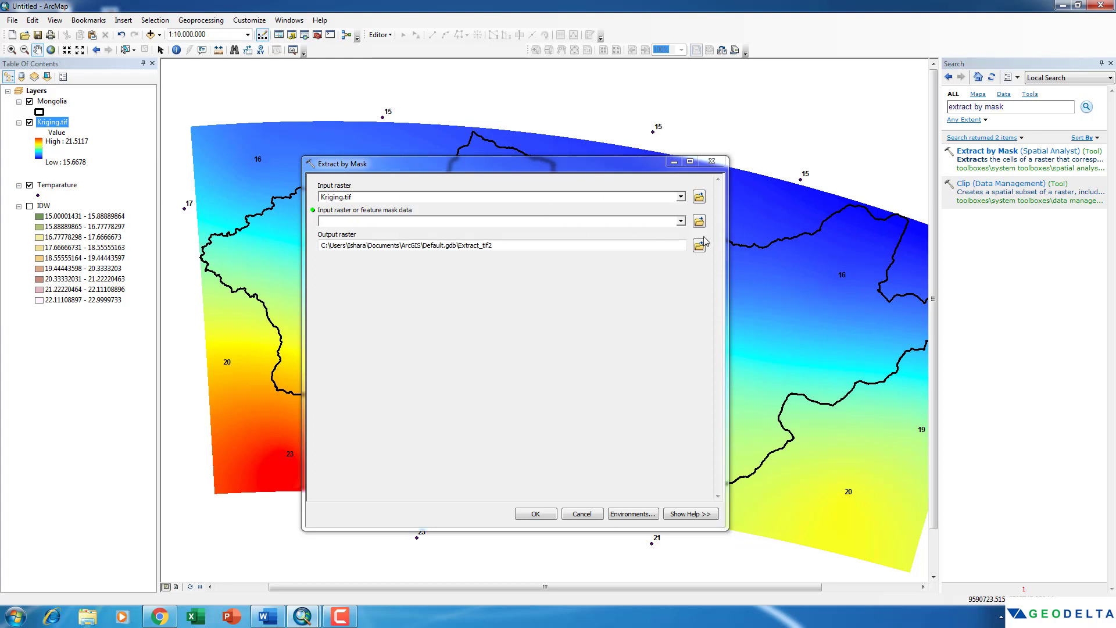
pyautogui.click(681, 222)
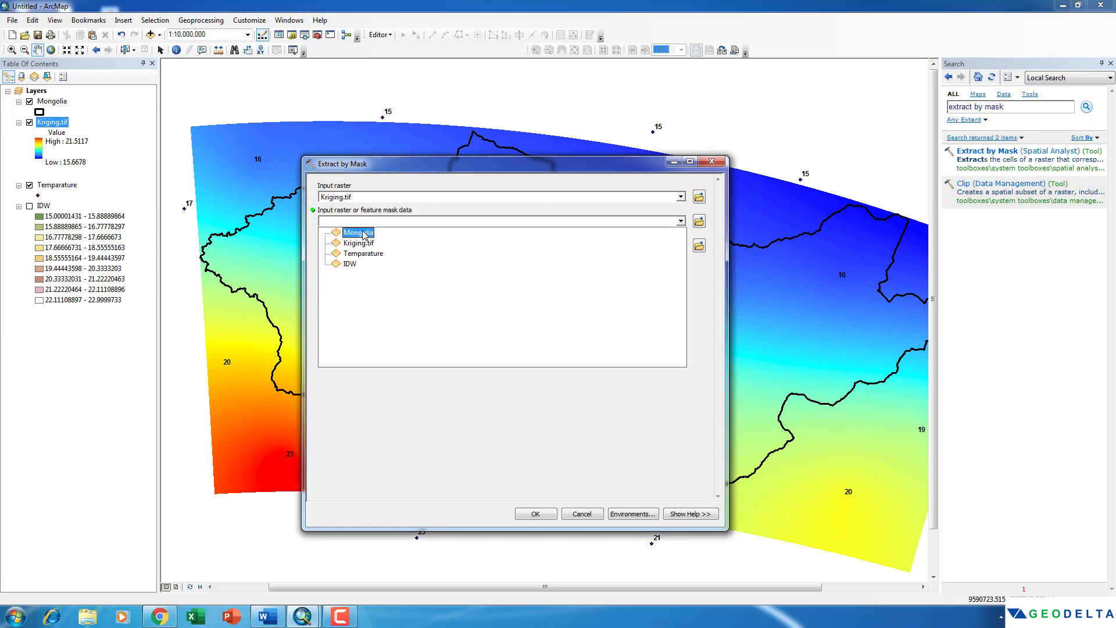
pyautogui.click(359, 233)
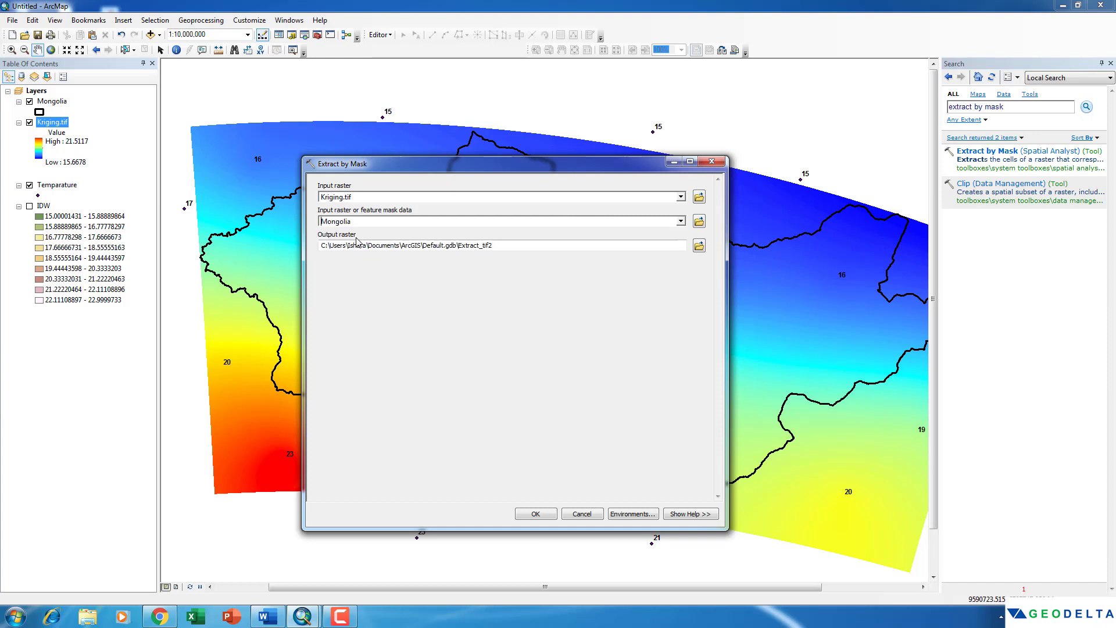
# - Set the tool's processing extent to Same as layer Mongolia
pyautogui.click(629, 514)
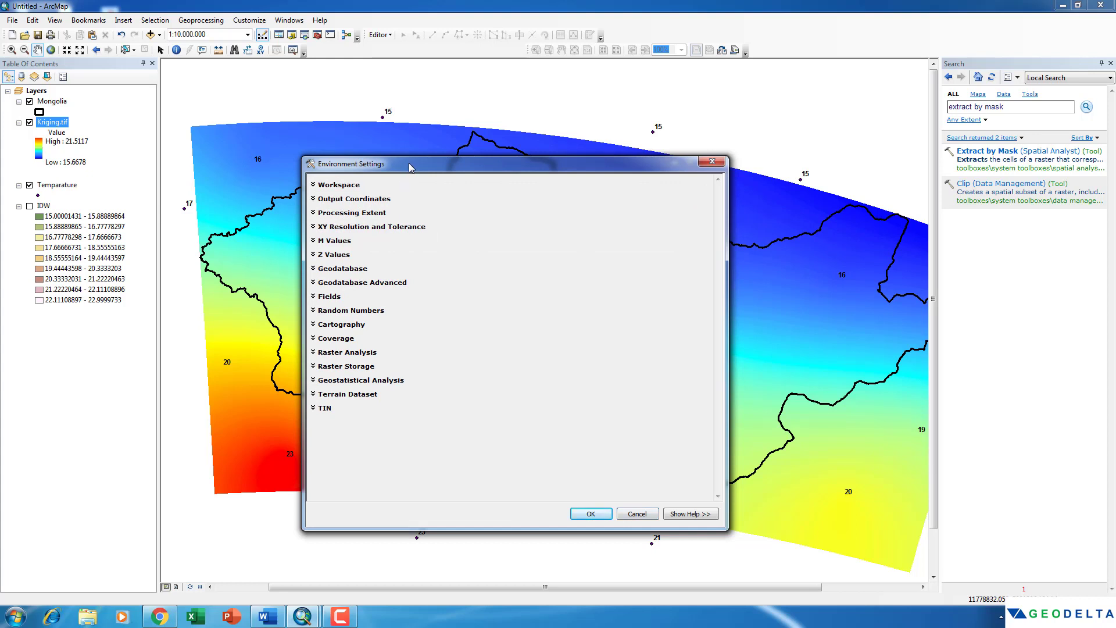
pyautogui.moveTo(407, 164); pyautogui.dragTo(408, 179)
pyautogui.click(366, 229)
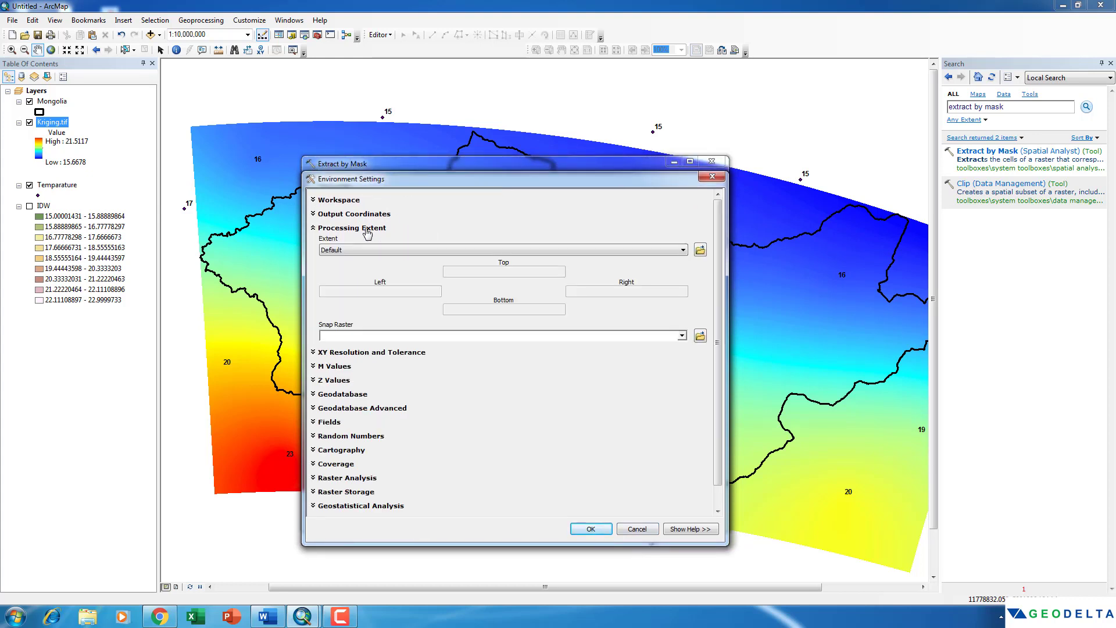
pyautogui.click(372, 250)
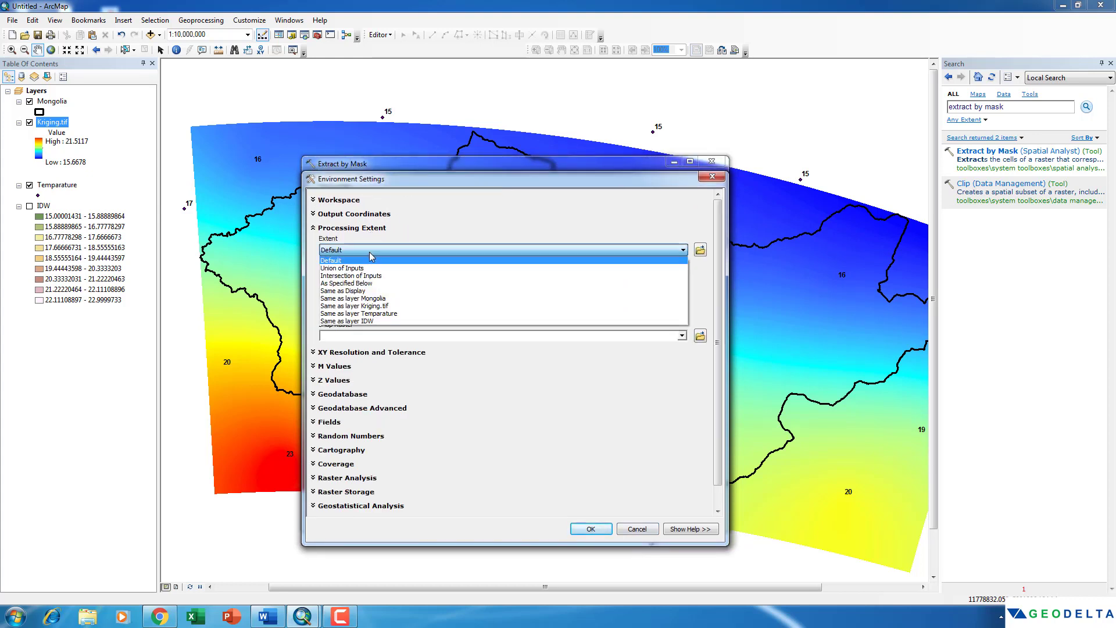
pyautogui.click(379, 298)
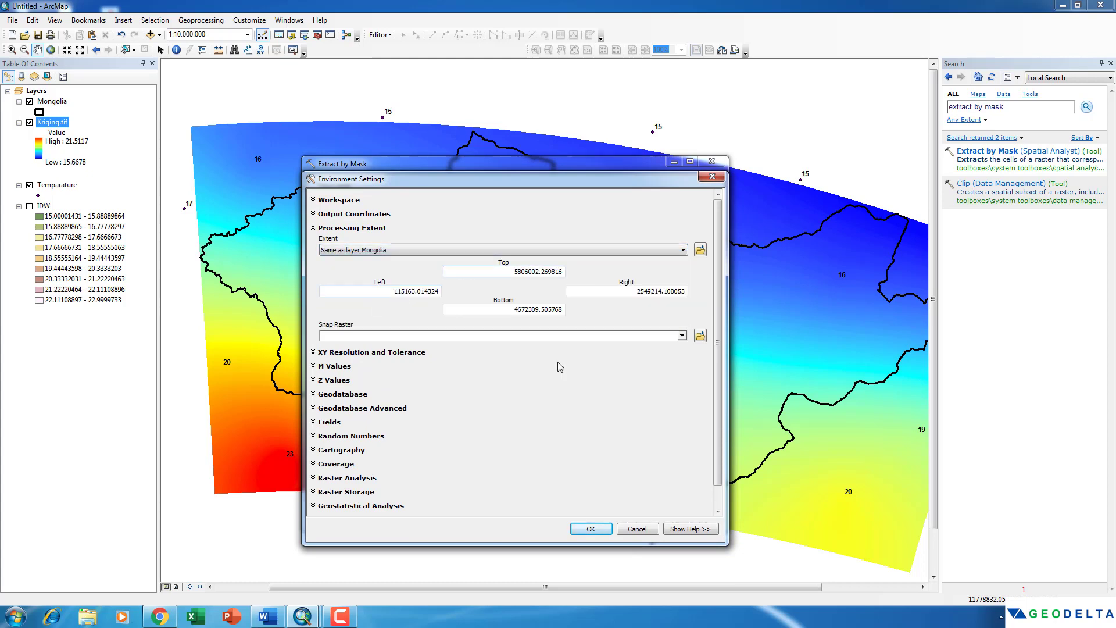
pyautogui.click(590, 528)
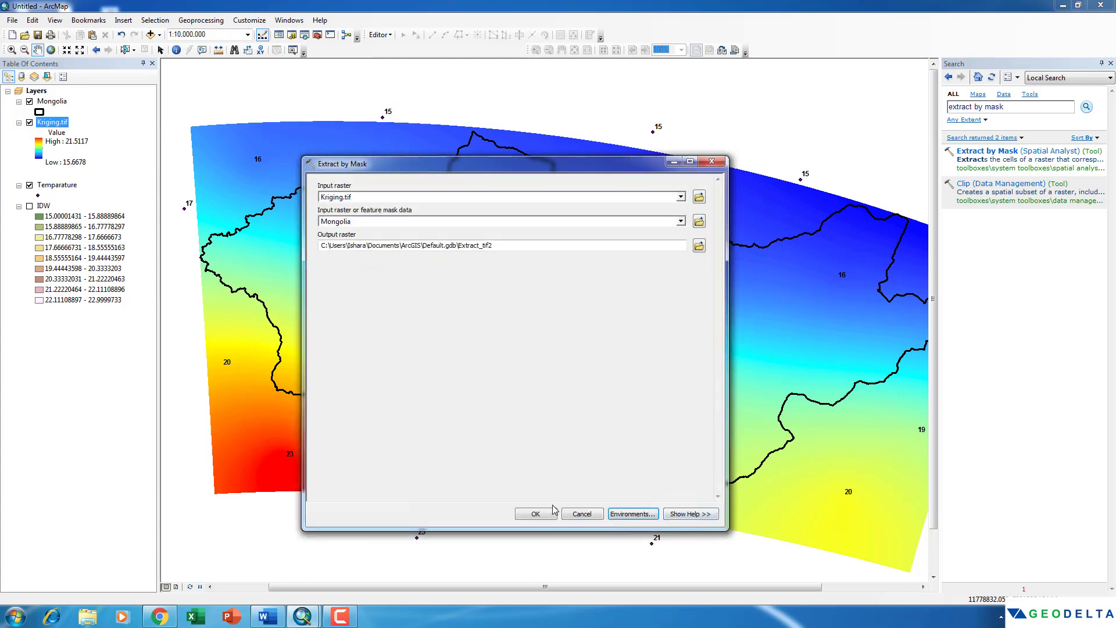
# - Run Extract by Mask to produce the Extract_tif2 raster clipped to Mongolia's outline
pyautogui.click(535, 514)
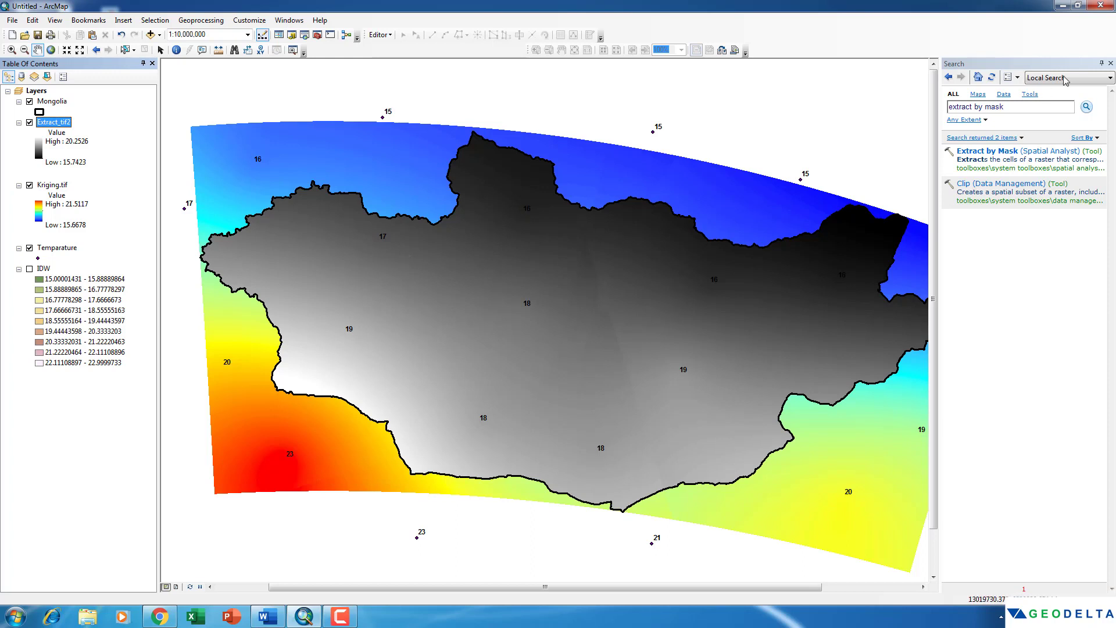
# - Close the Search panel and hide the Kriging.tif layer
pyautogui.click(1110, 63)
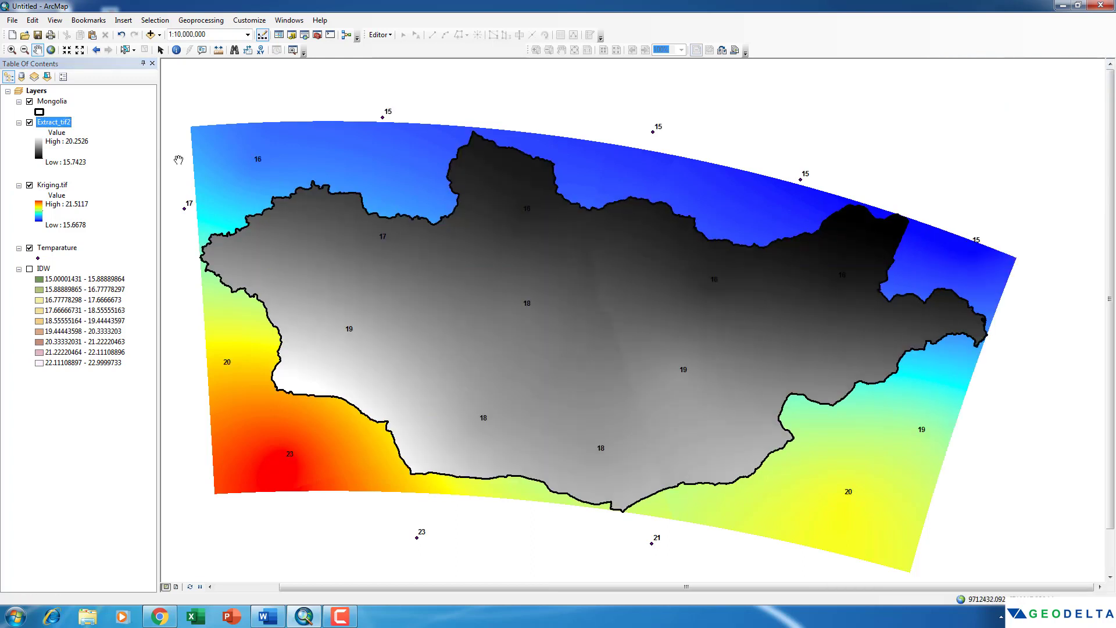
pyautogui.click(29, 185)
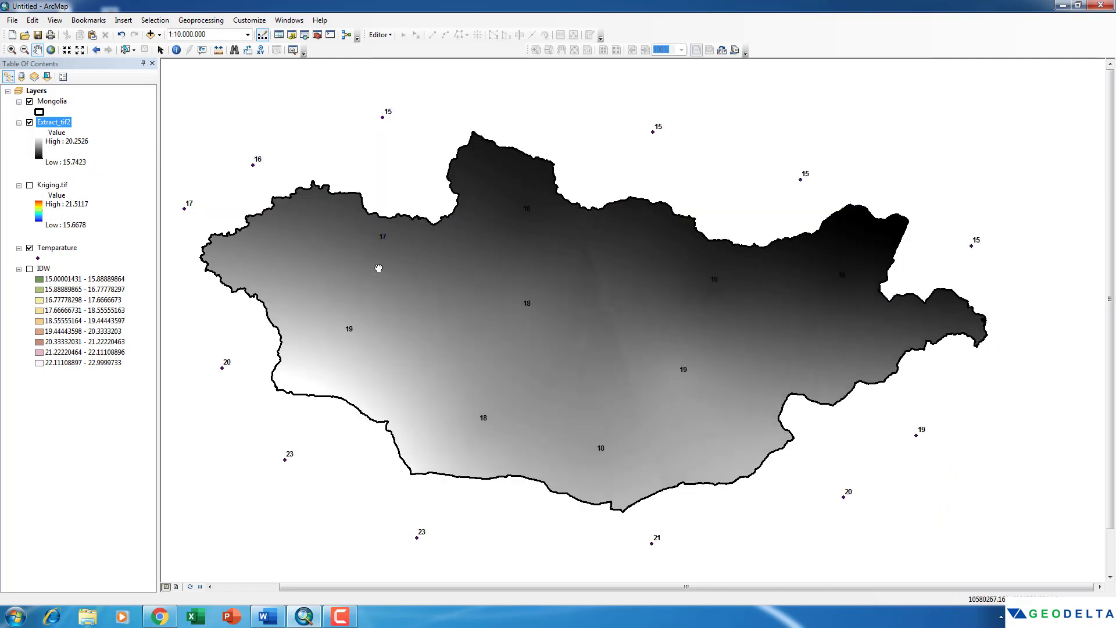
pyautogui.moveTo(378, 267); pyautogui.dragTo(377, 251)
# - Open Extract_tif2's layer properties and browse the symbology colour ramps
pyautogui.rightClick(44, 124)
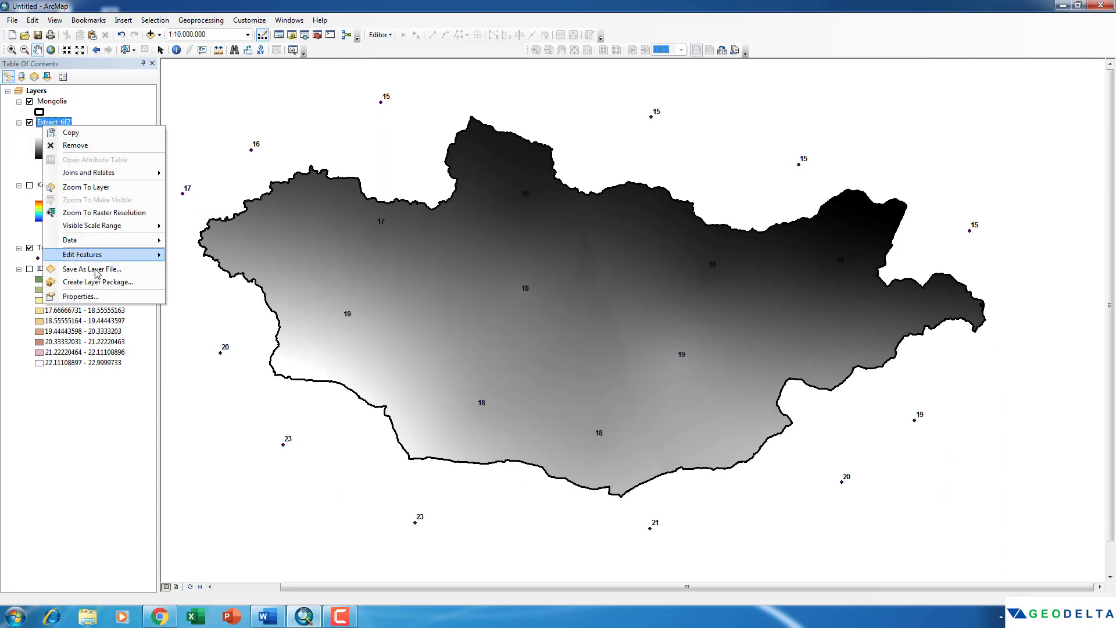
pyautogui.click(80, 296)
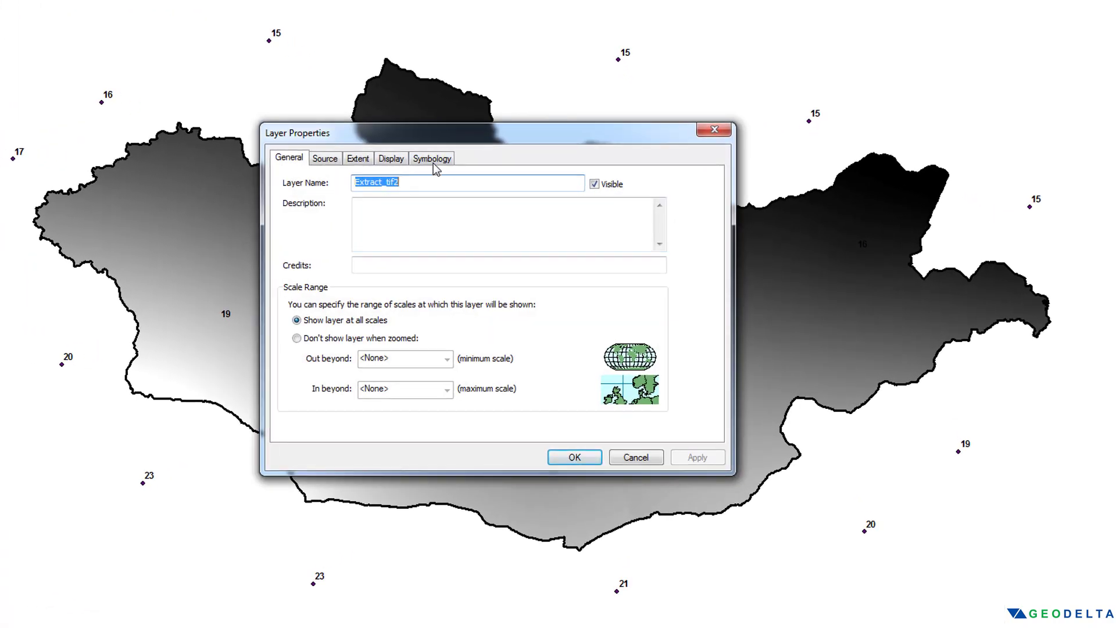
pyautogui.click(434, 159)
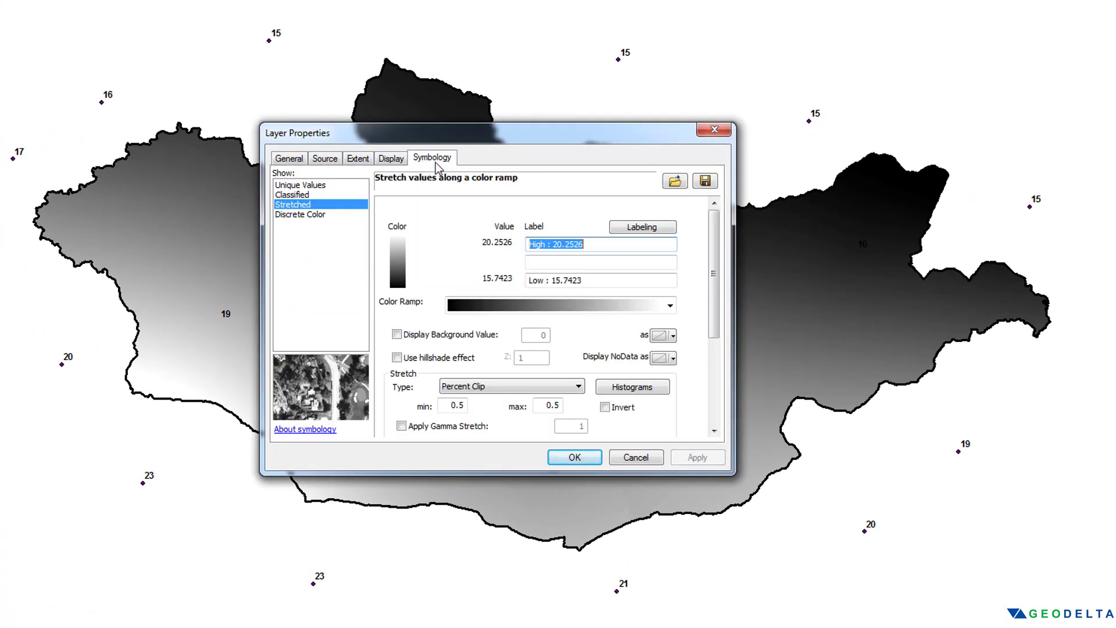
pyautogui.click(673, 307)
pyautogui.scroll(-5, 634, 529)
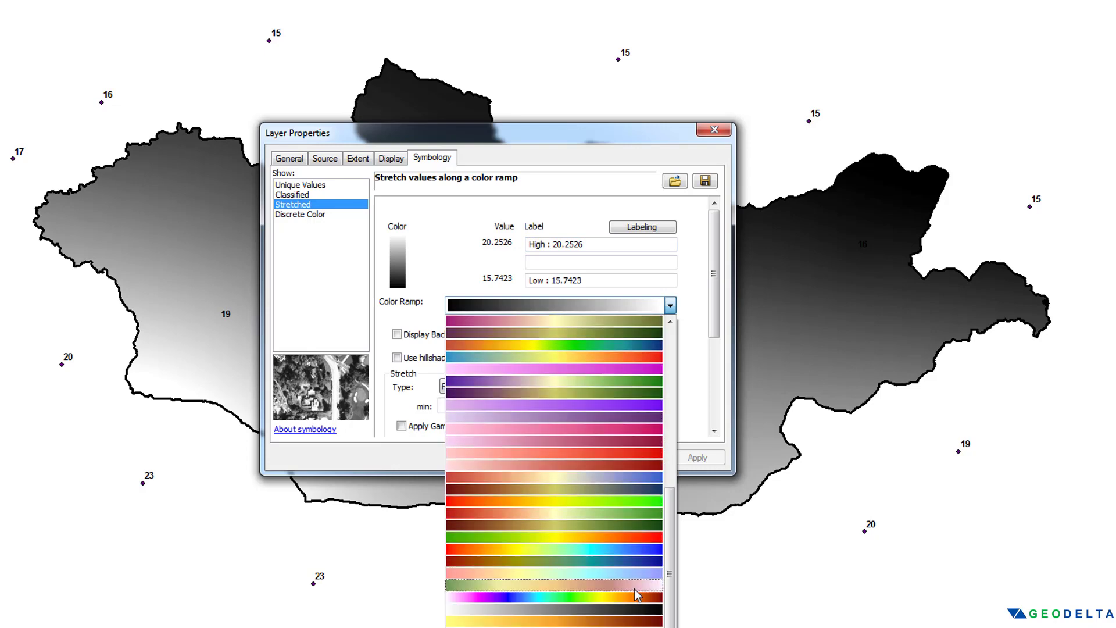
pyautogui.click(551, 111)
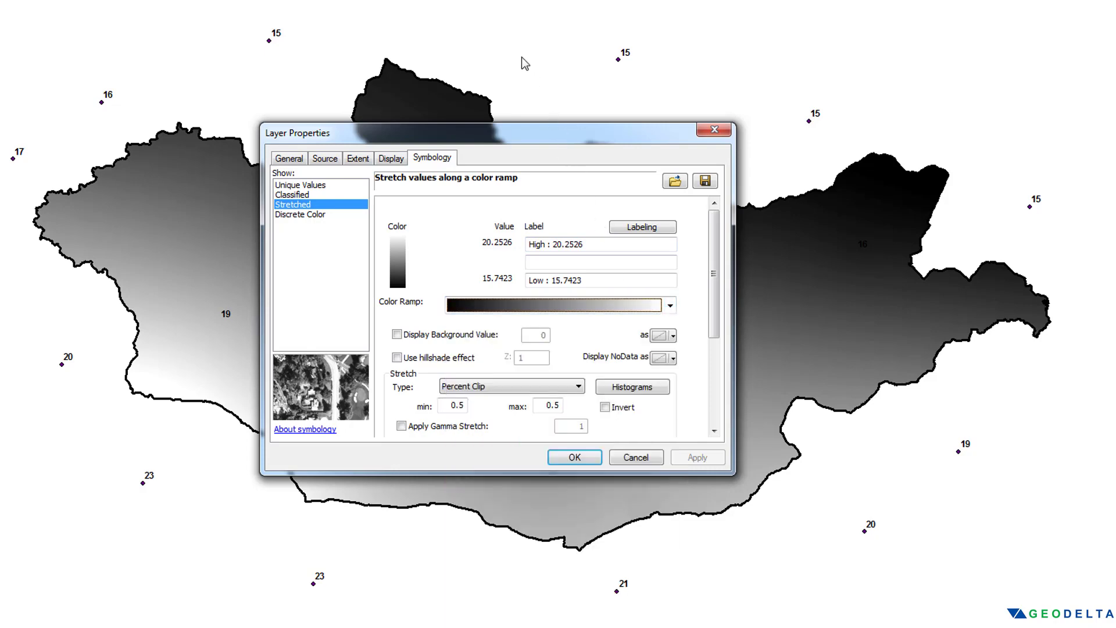
pyautogui.moveTo(537, 138); pyautogui.dragTo(456, 14)
# - Apply an inverted red-yellow-cyan-blue stretched ramp to Extract_tif2, with red for the highest temperatures
pyautogui.click(589, 181)
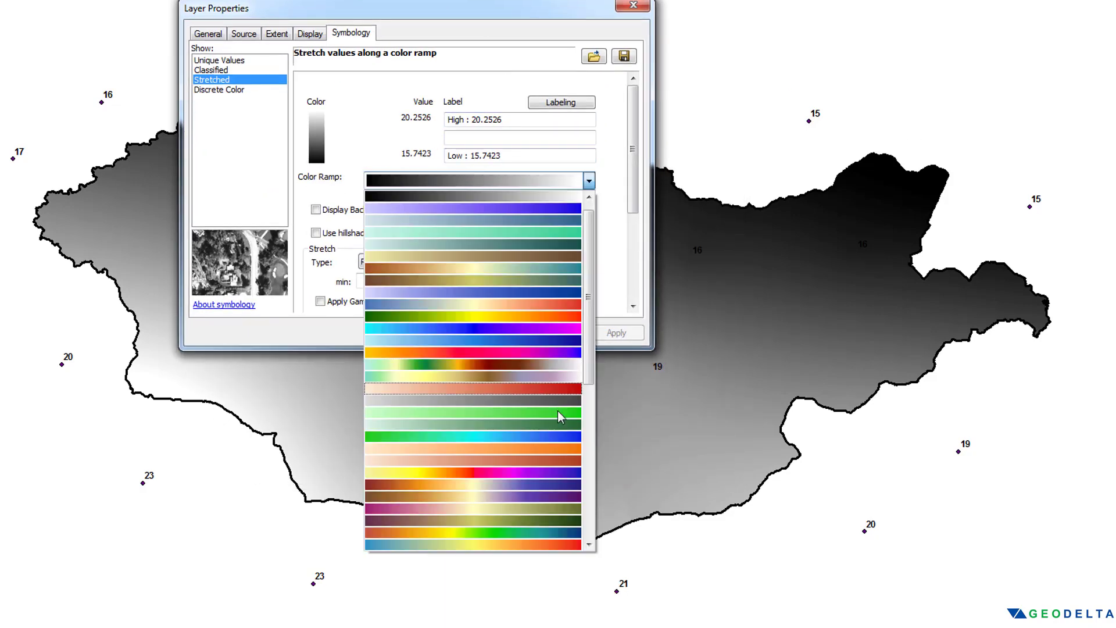
pyautogui.scroll(-3, 552, 455)
pyautogui.scroll(-3, 552, 455)
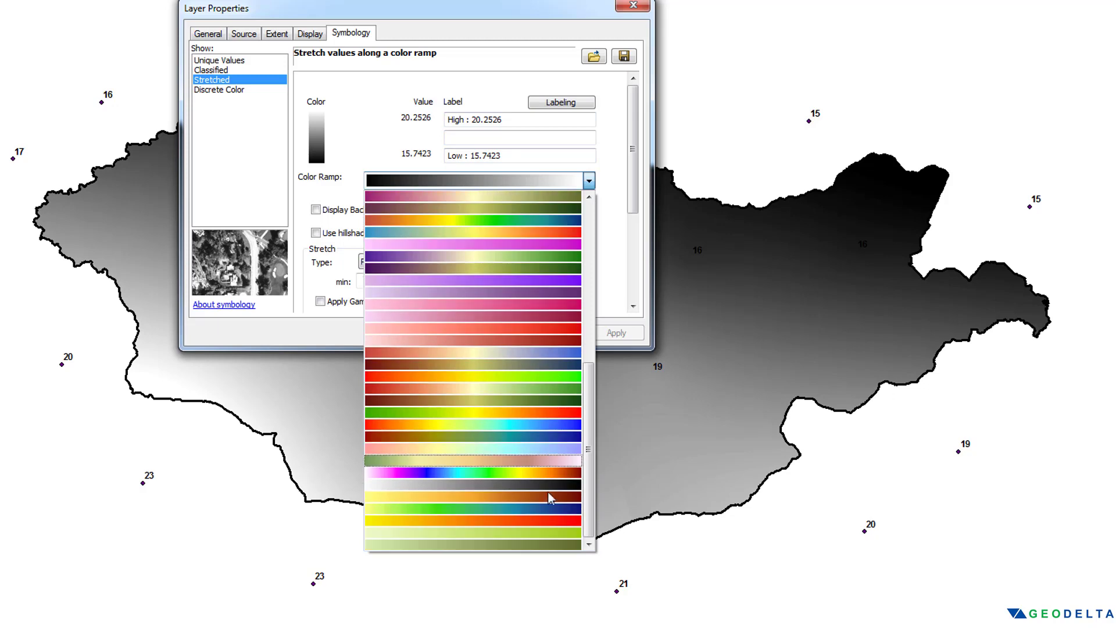
pyautogui.click(555, 425)
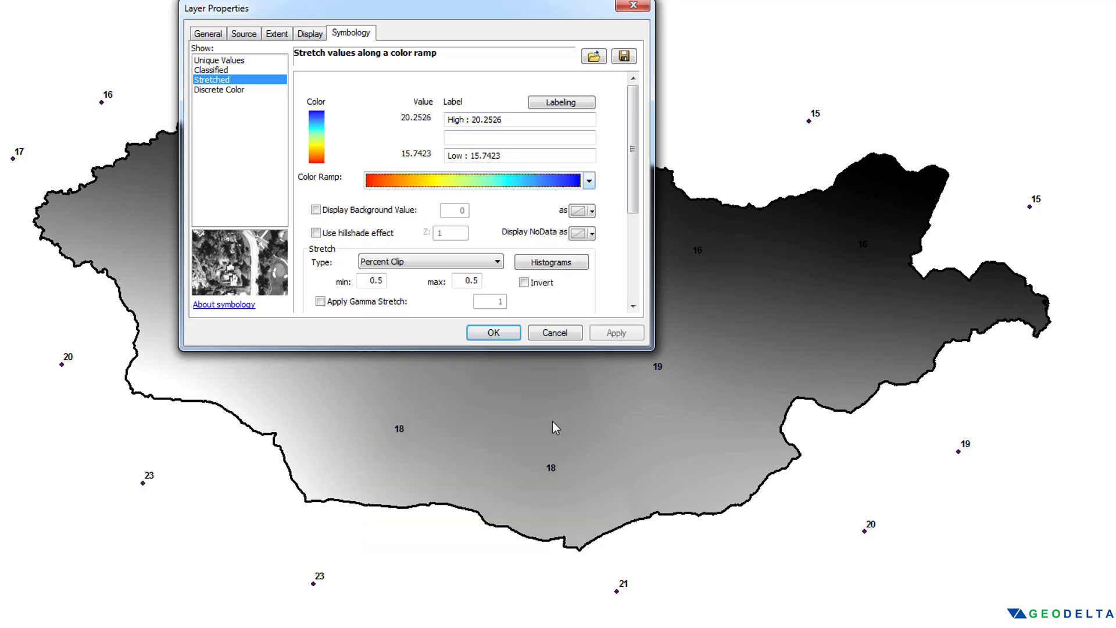
pyautogui.click(524, 282)
pyautogui.click(616, 332)
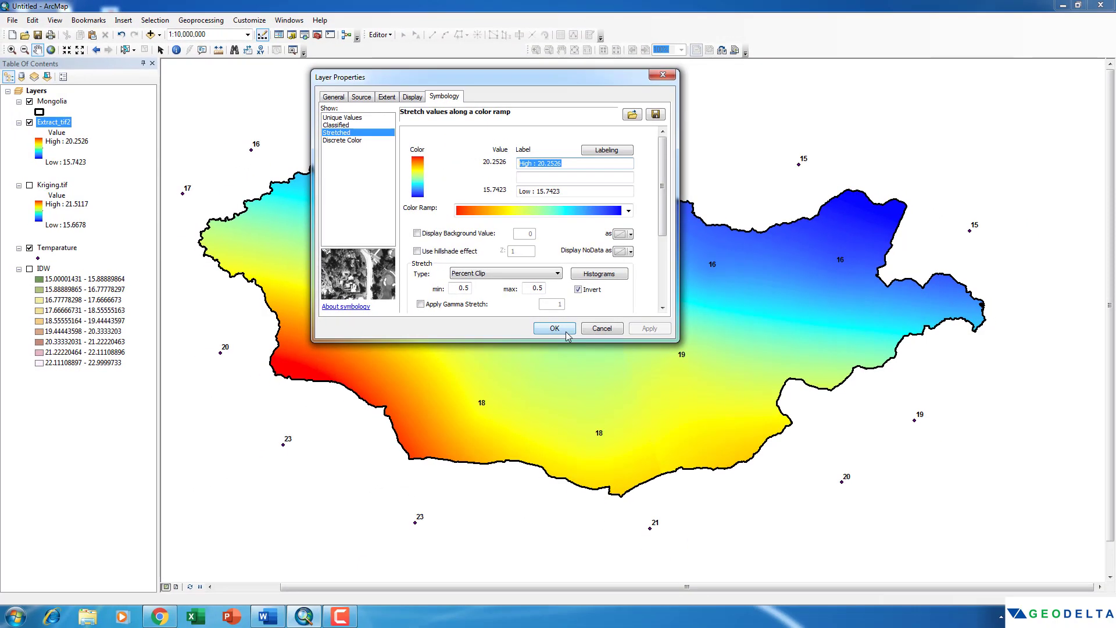
pyautogui.click(494, 332)
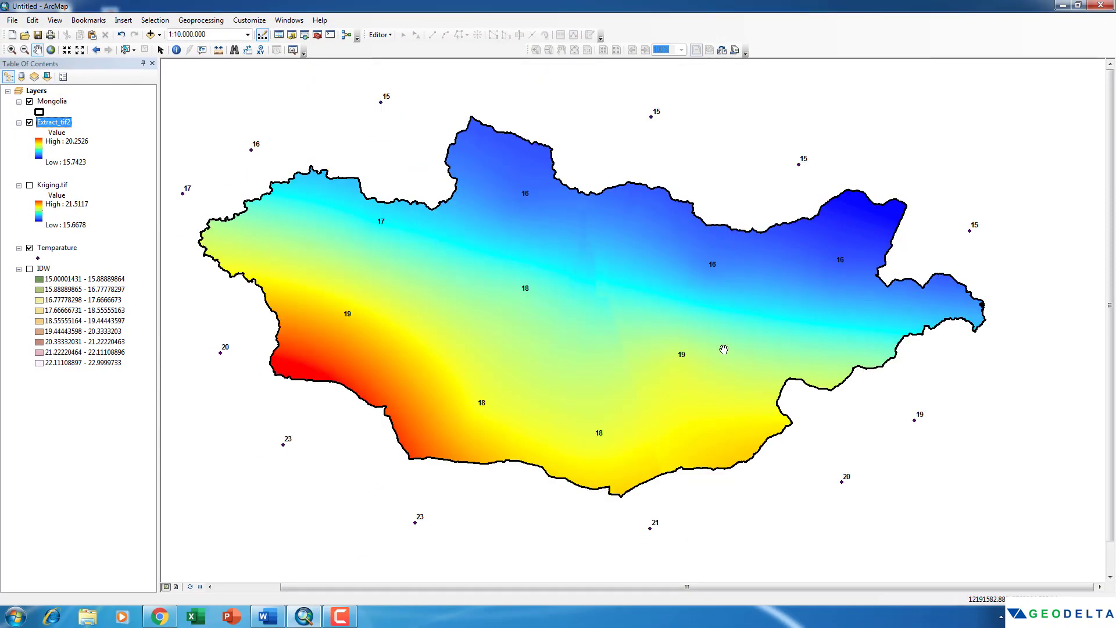
# - Hide the Temparature points and remove Kriging.tif from the map
pyautogui.moveTo(333, 375); pyautogui.dragTo(350, 377)
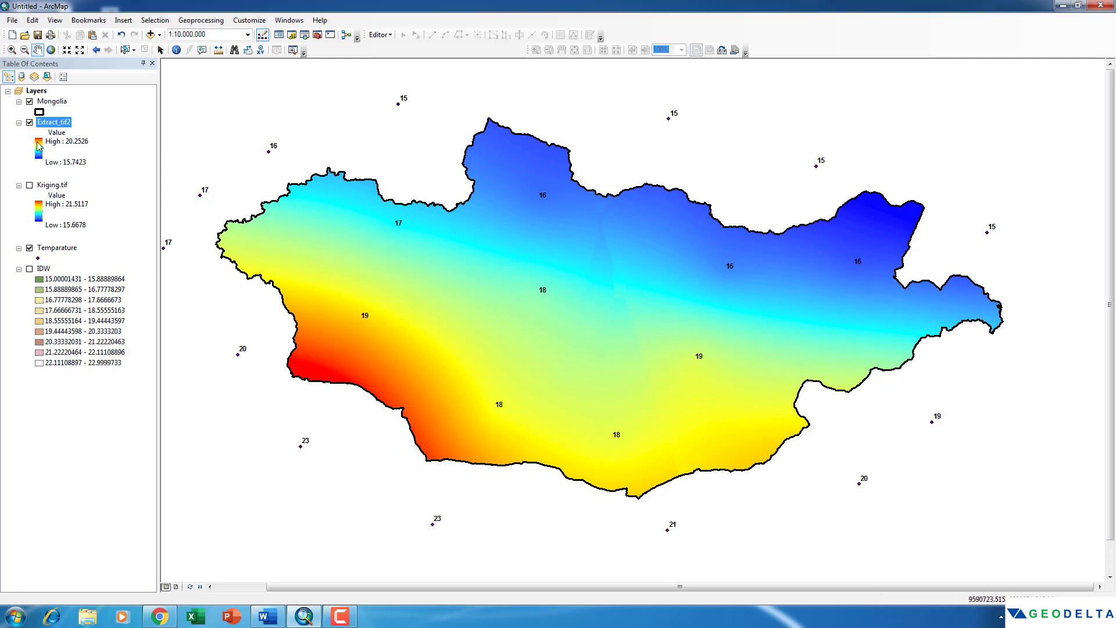
pyautogui.click(30, 248)
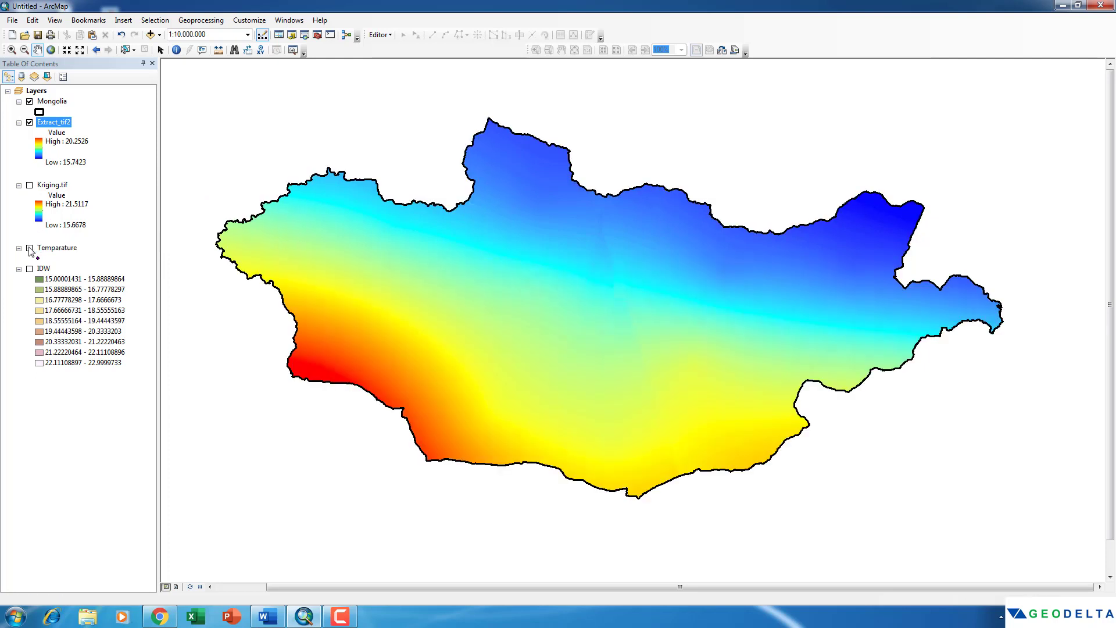
pyautogui.moveTo(422, 279); pyautogui.dragTo(438, 272)
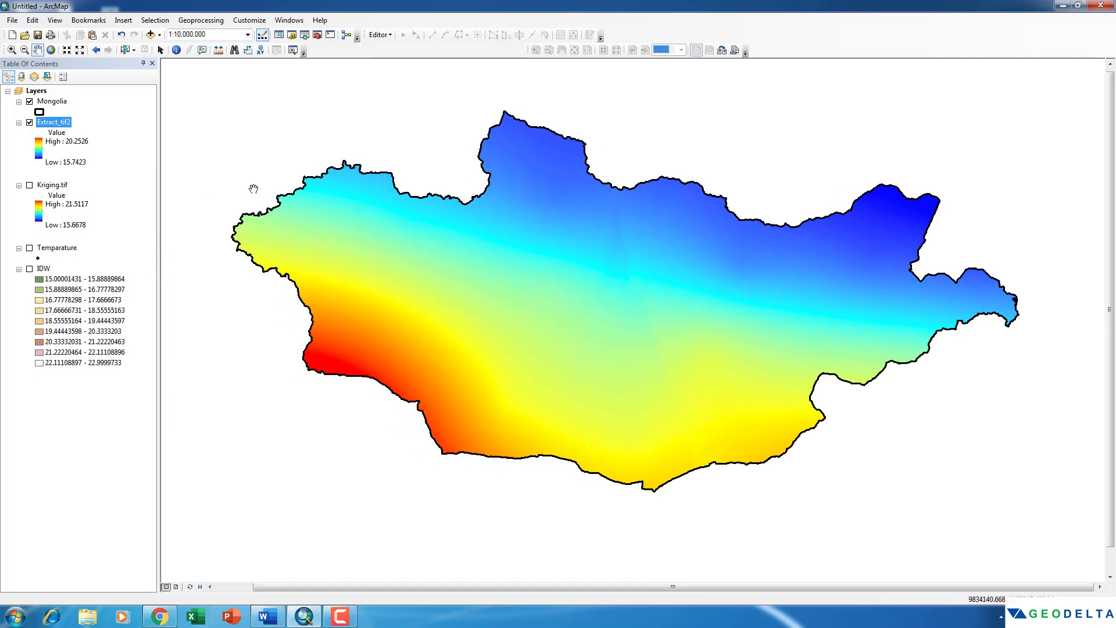
pyautogui.click(52, 185)
pyautogui.rightClick(52, 185)
pyautogui.click(92, 210)
# - Remove the IDW and Temparature layers from the Table of Contents
pyautogui.click(48, 209)
pyautogui.rightClick(49, 209)
pyautogui.click(86, 228)
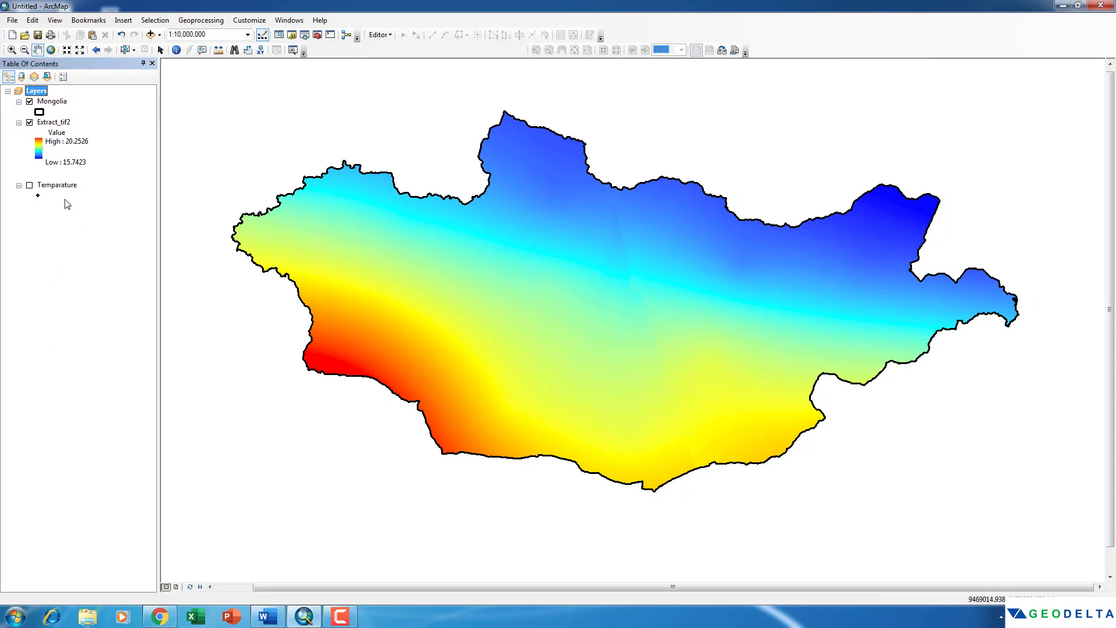
pyautogui.click(61, 188)
pyautogui.rightClick(63, 192)
pyautogui.click(93, 205)
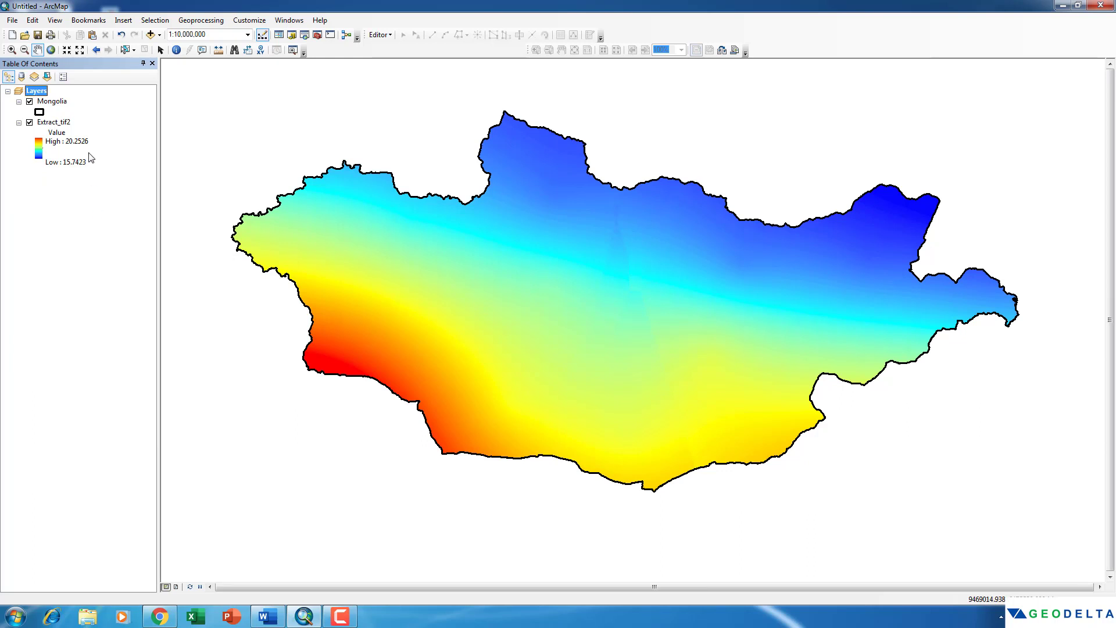
# - Add the OpenStreetMap basemap beneath the layers and nudge the view so it draws
pyautogui.click(12, 20)
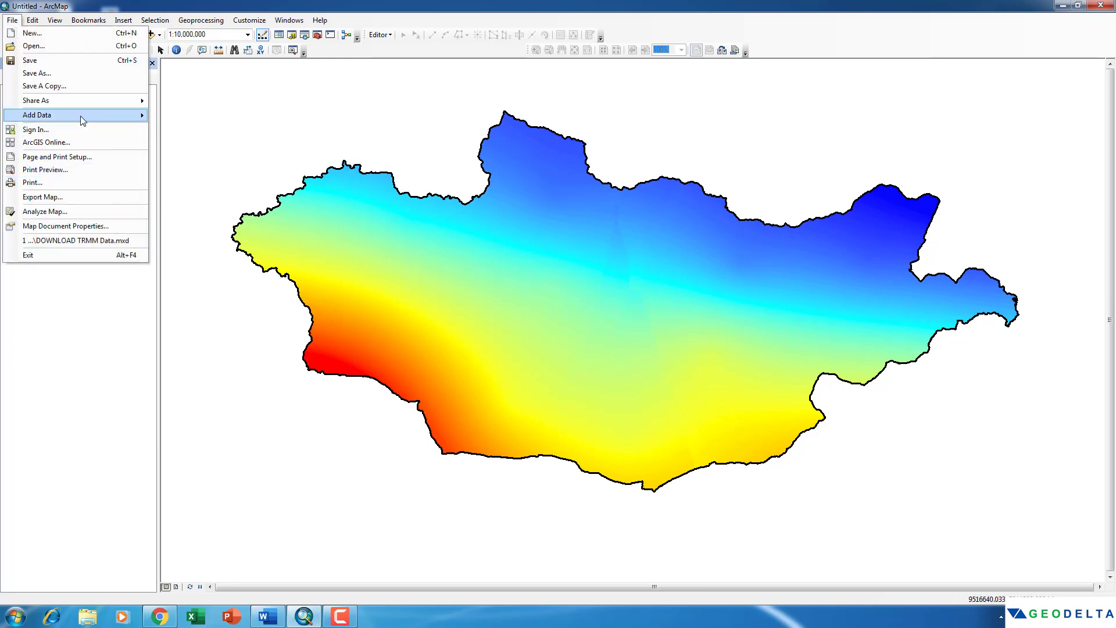
pyautogui.moveTo(84, 119)
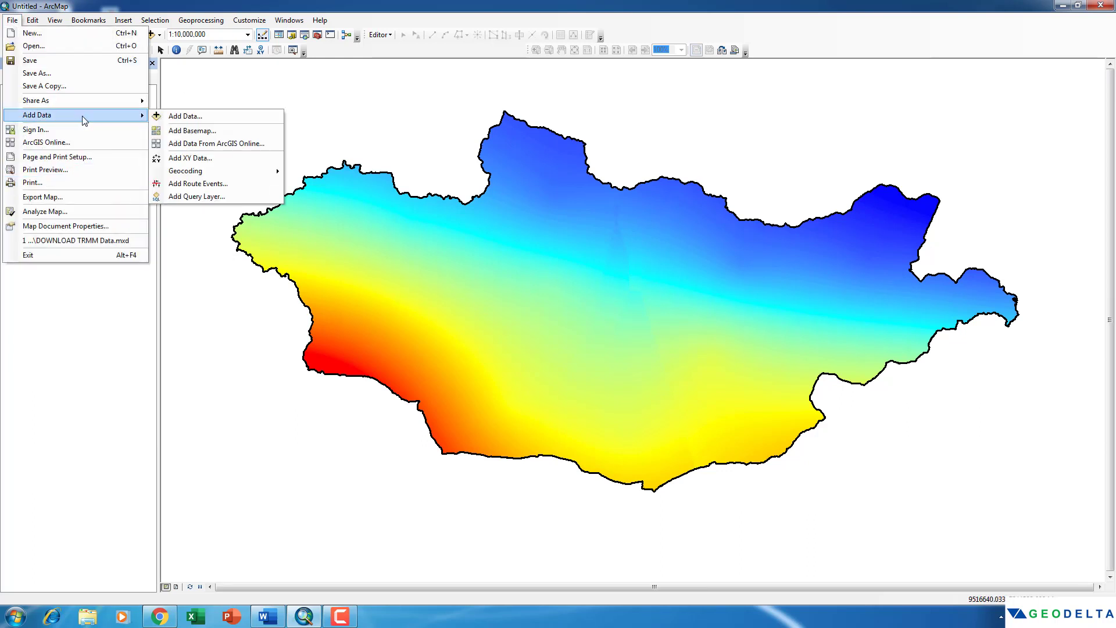
pyautogui.click(218, 130)
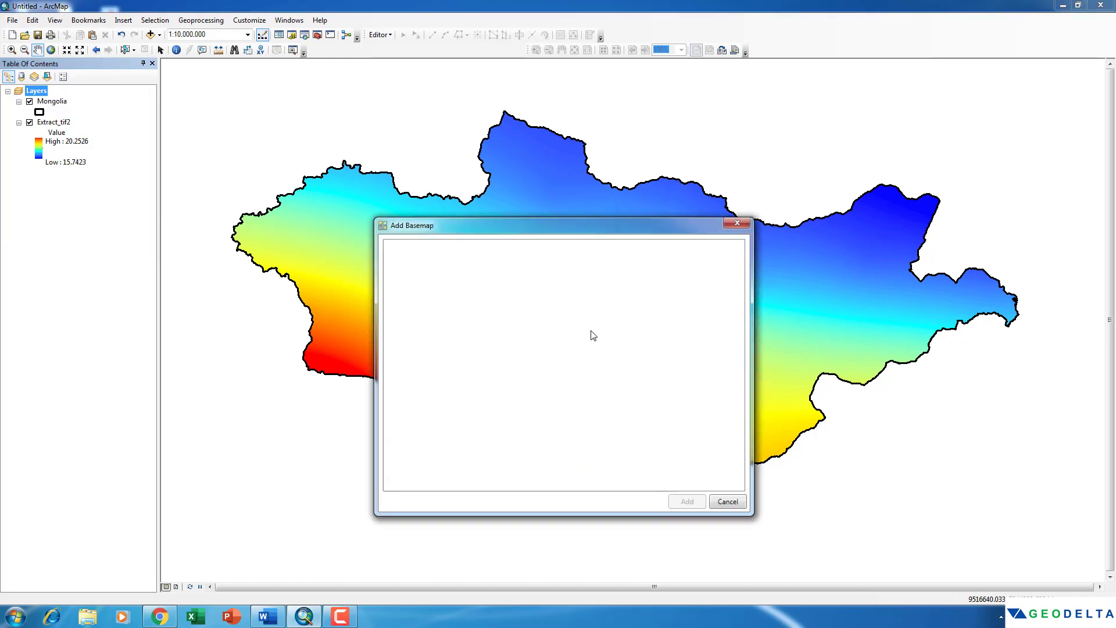
pyautogui.click(523, 453)
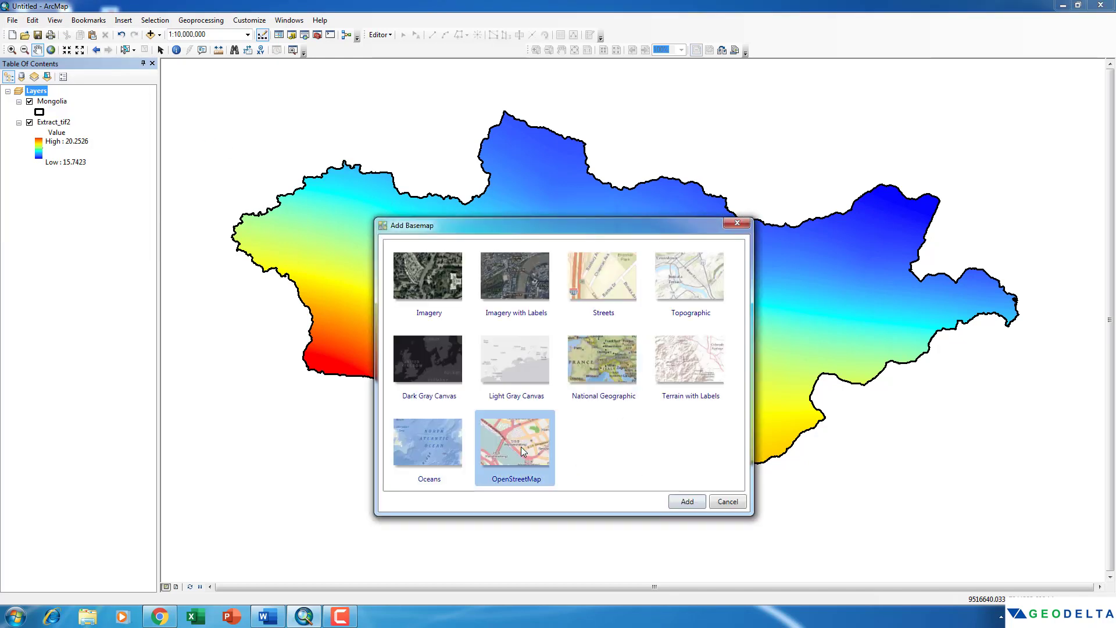
pyautogui.click(685, 502)
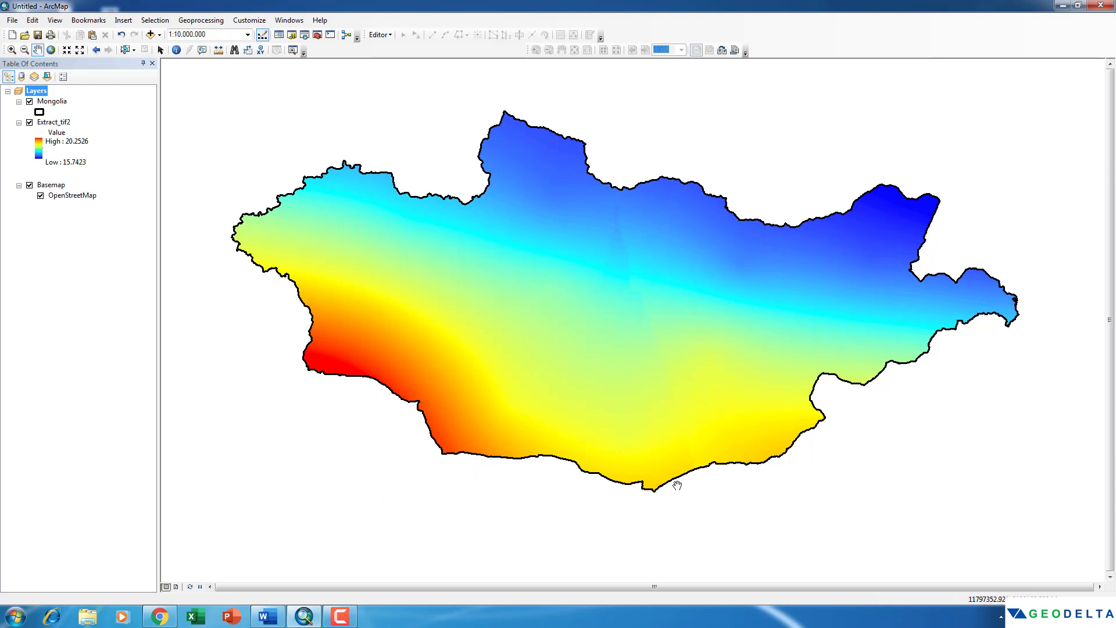
pyautogui.moveTo(666, 330); pyautogui.dragTo(696, 341)
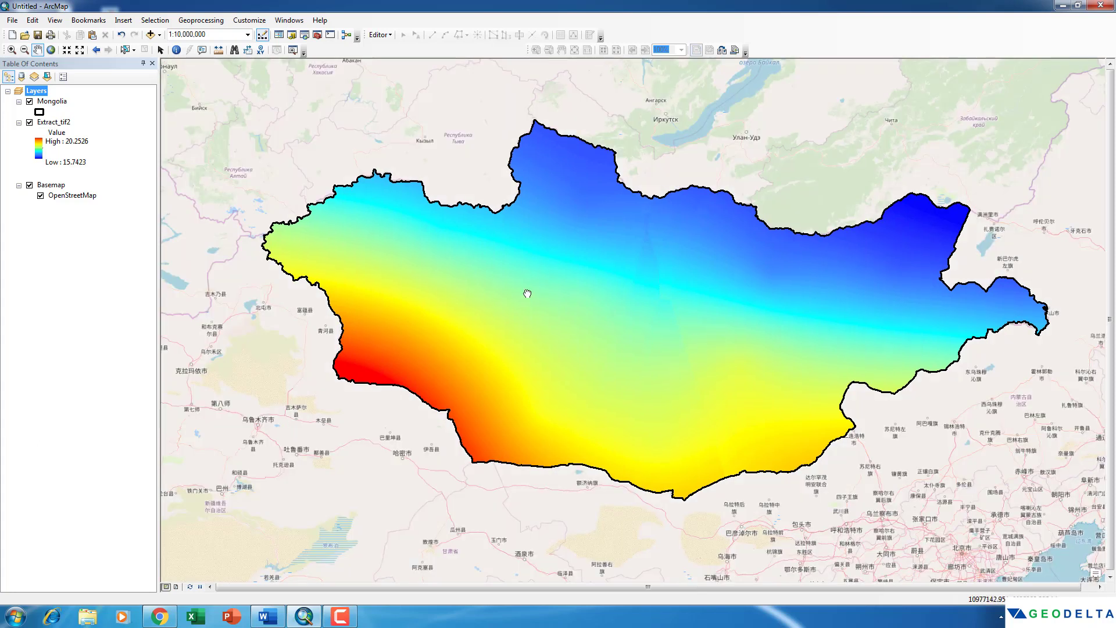
pyautogui.moveTo(526, 301); pyautogui.dragTo(519, 307)
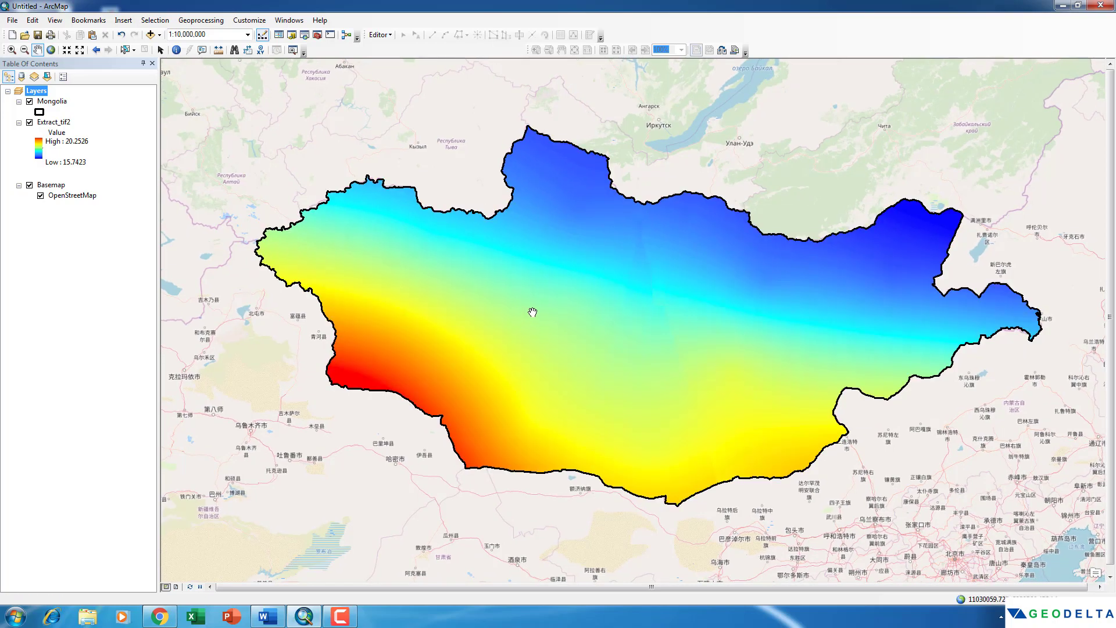
pyautogui.press('Up')
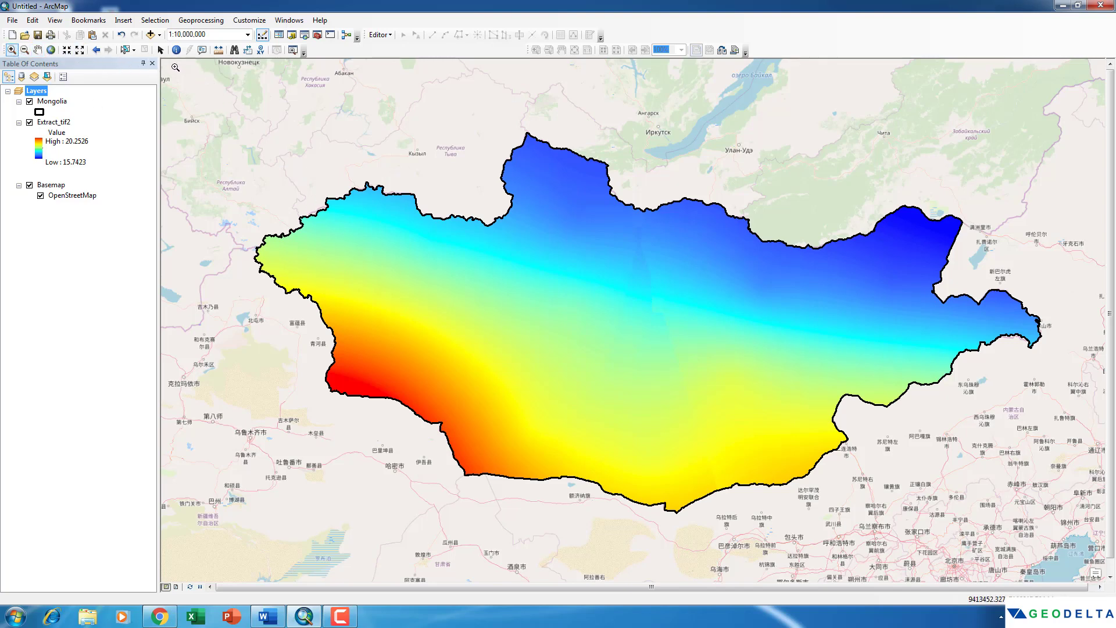
pyautogui.moveTo(167, 63); pyautogui.dragTo(1098, 581)
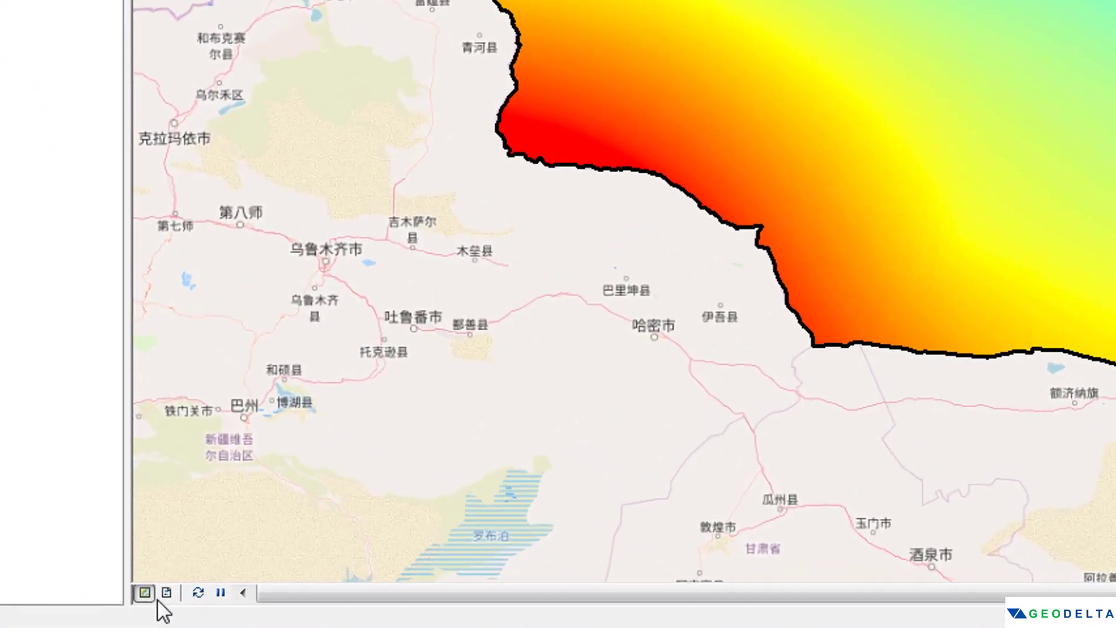
# - Switch to Layout View and apply the ISO A4 Landscape page template
pyautogui.click(166, 592)
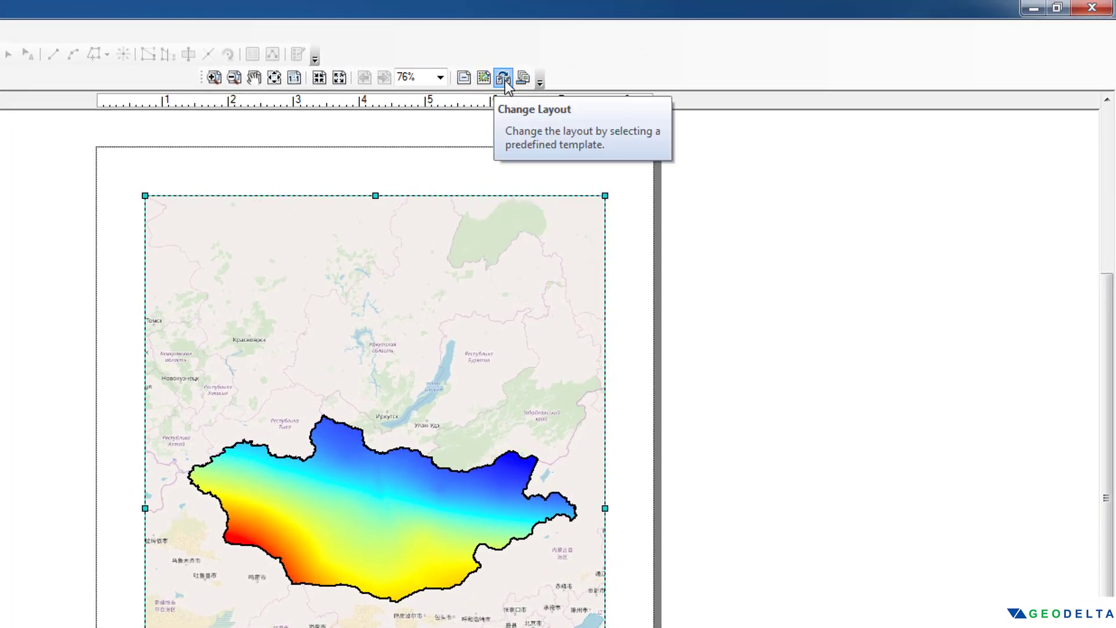
pyautogui.click(503, 78)
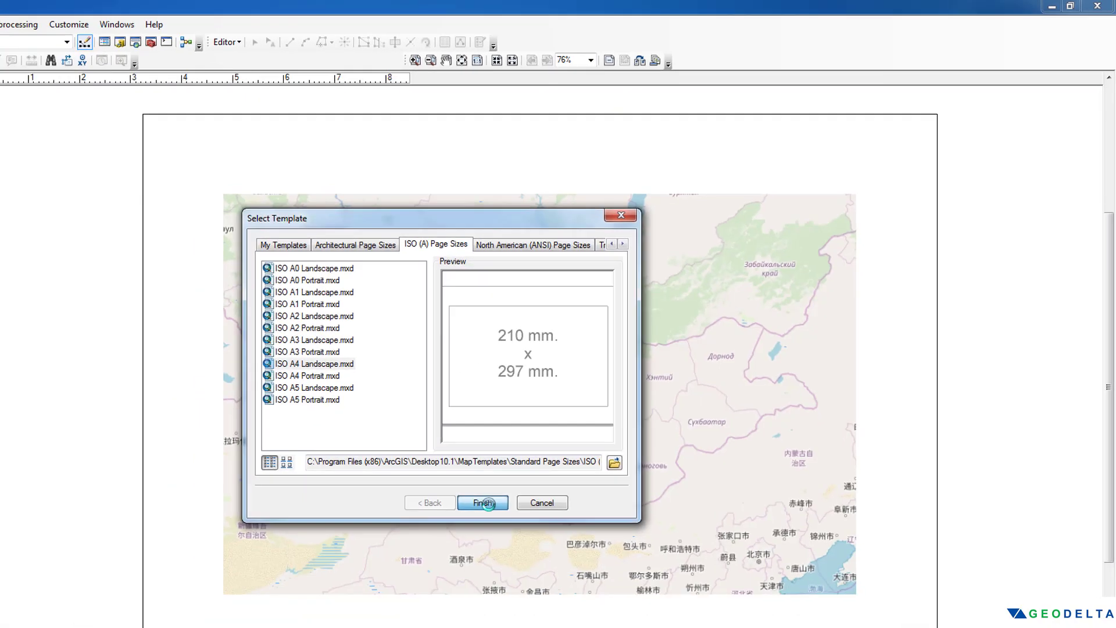
pyautogui.click(302, 627)
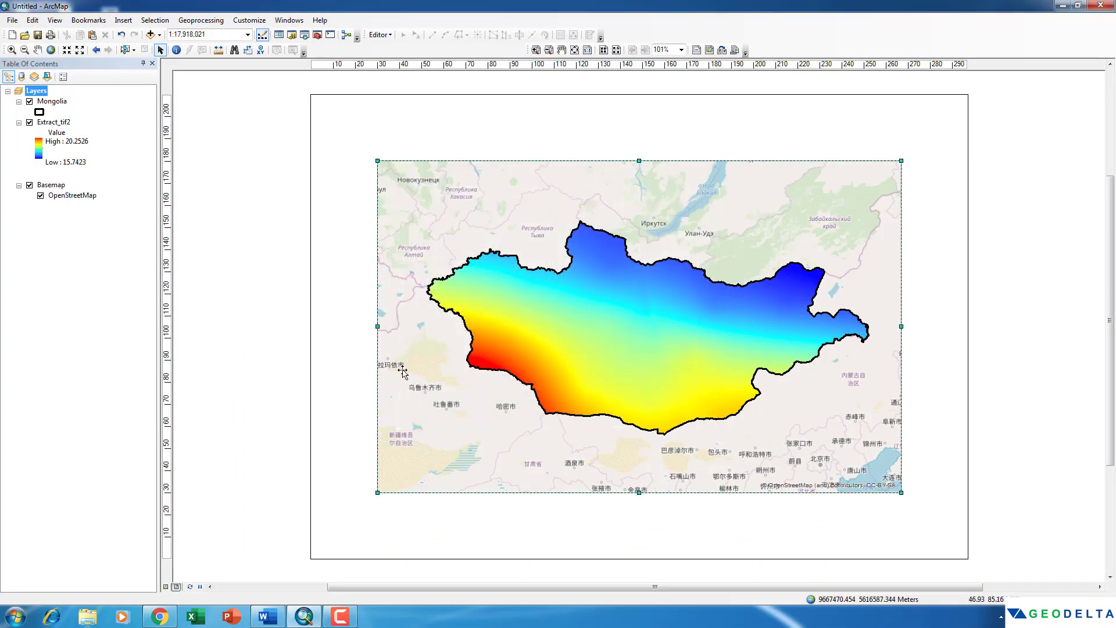
# - Stretch the data frame's left, right, top and bottom edges out to the page margins
pyautogui.moveTo(340, 327); pyautogui.dragTo(316, 327)
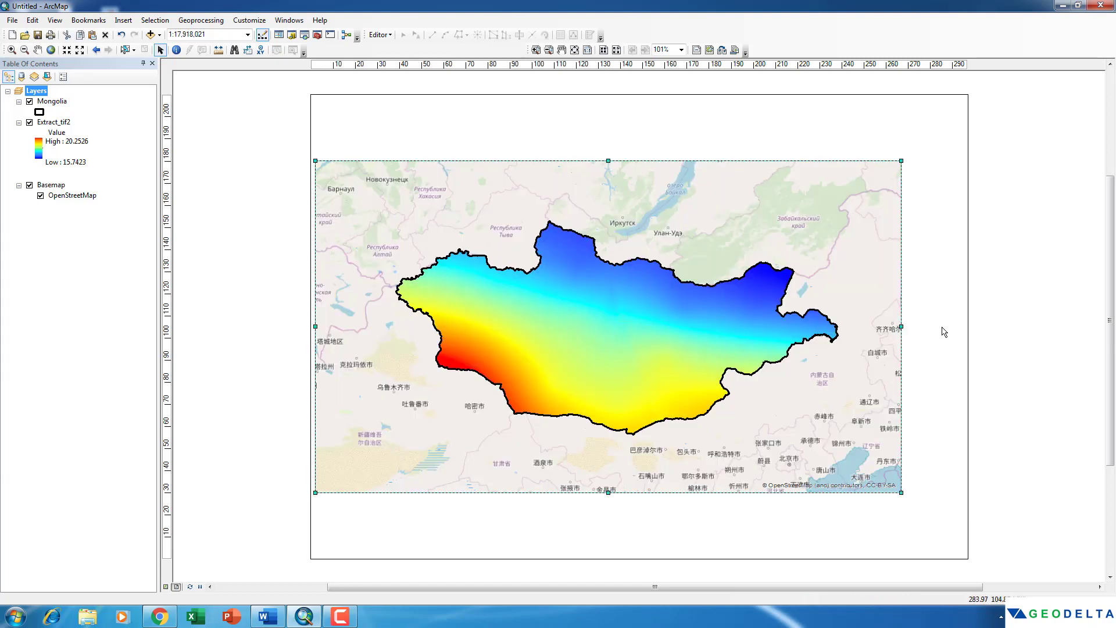
pyautogui.moveTo(901, 327); pyautogui.dragTo(963, 330)
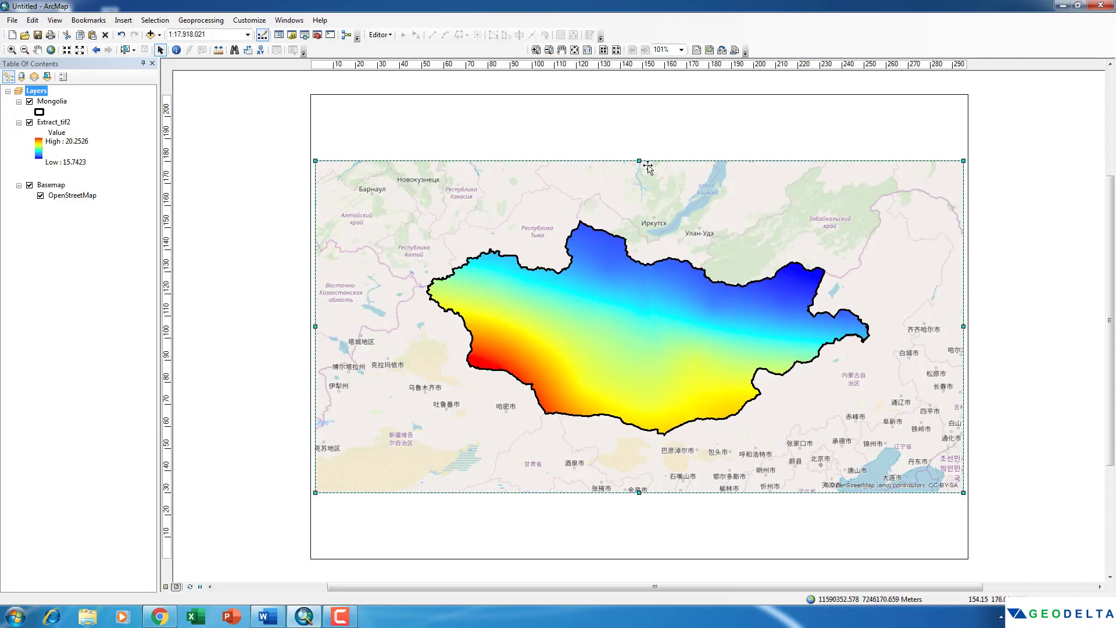
pyautogui.moveTo(638, 160); pyautogui.dragTo(639, 101)
pyautogui.moveTo(637, 494); pyautogui.dragTo(641, 551)
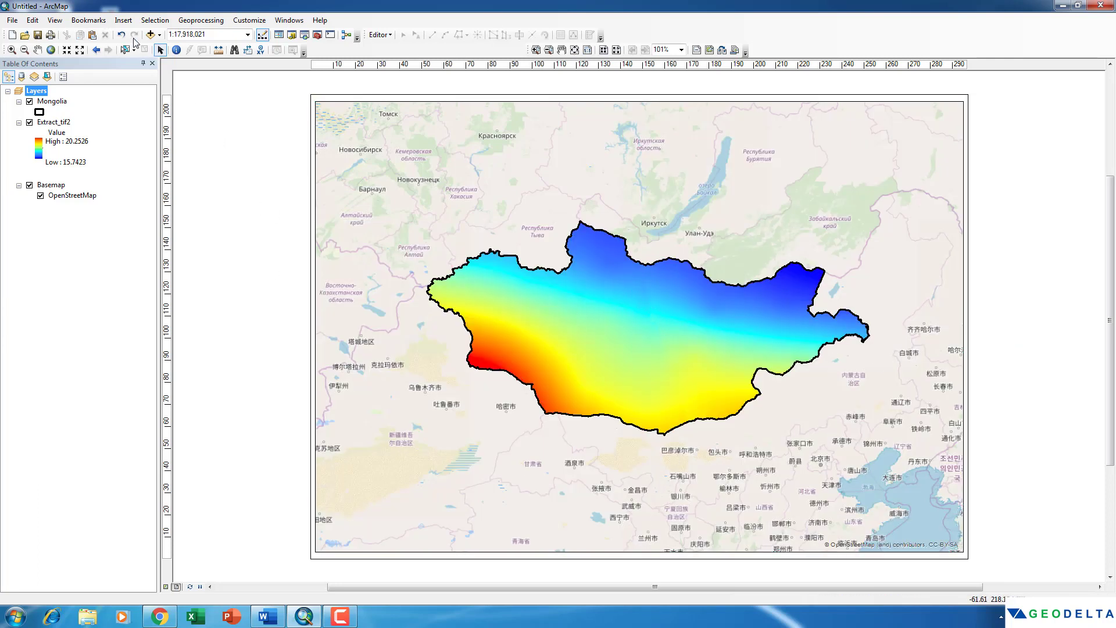
# - Insert an ESRI North 2 north arrow and move it to the layout's top-right corner
pyautogui.click(113, 22)
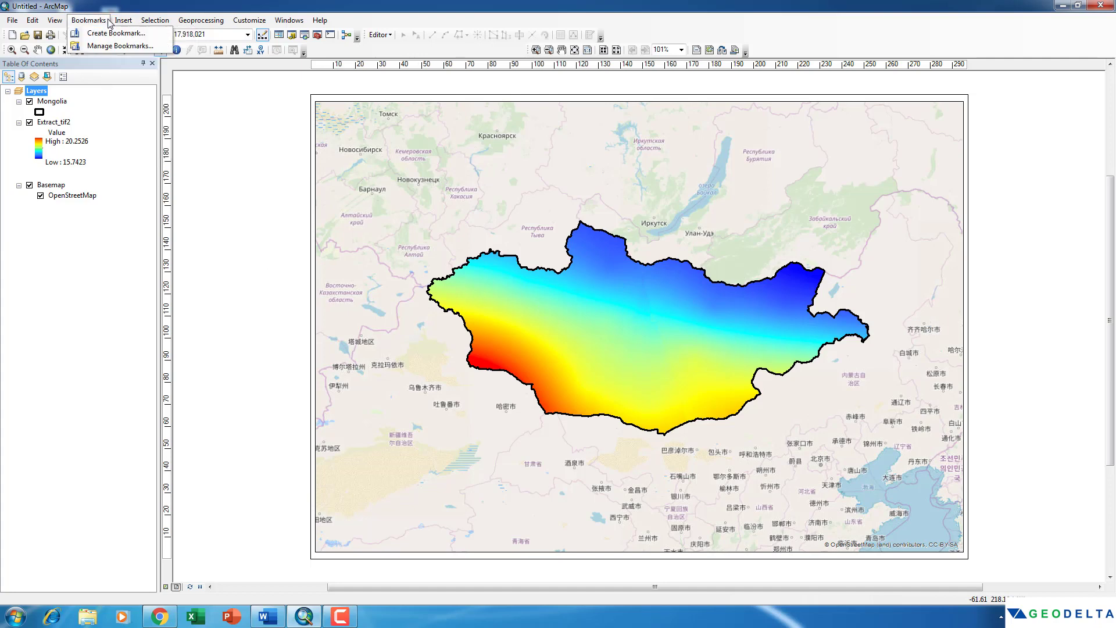
pyautogui.click(148, 117)
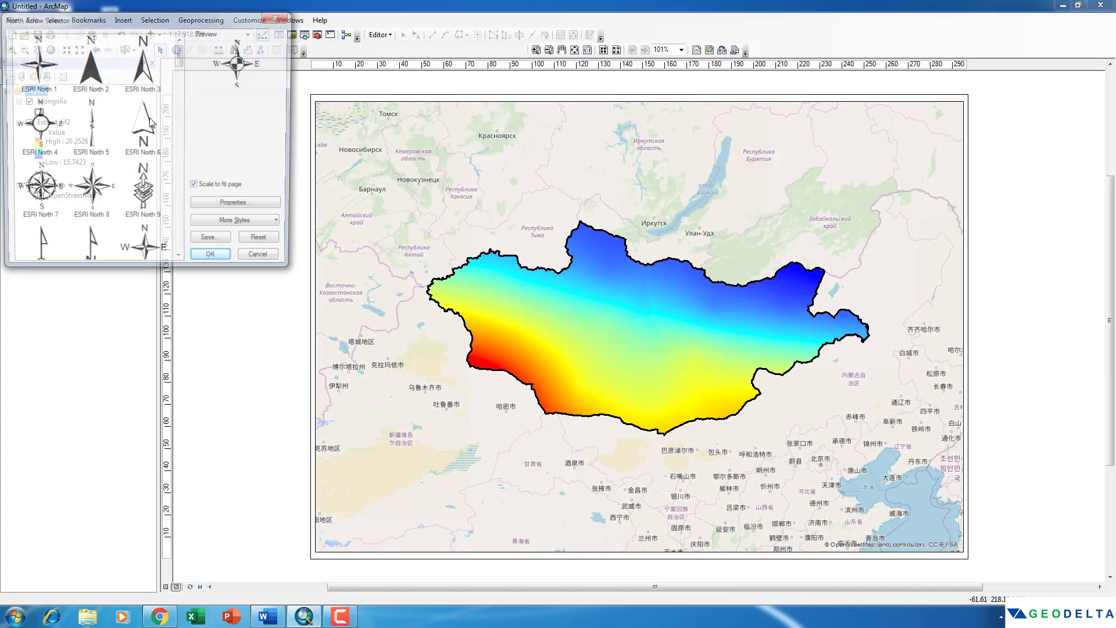
pyautogui.click(274, 17)
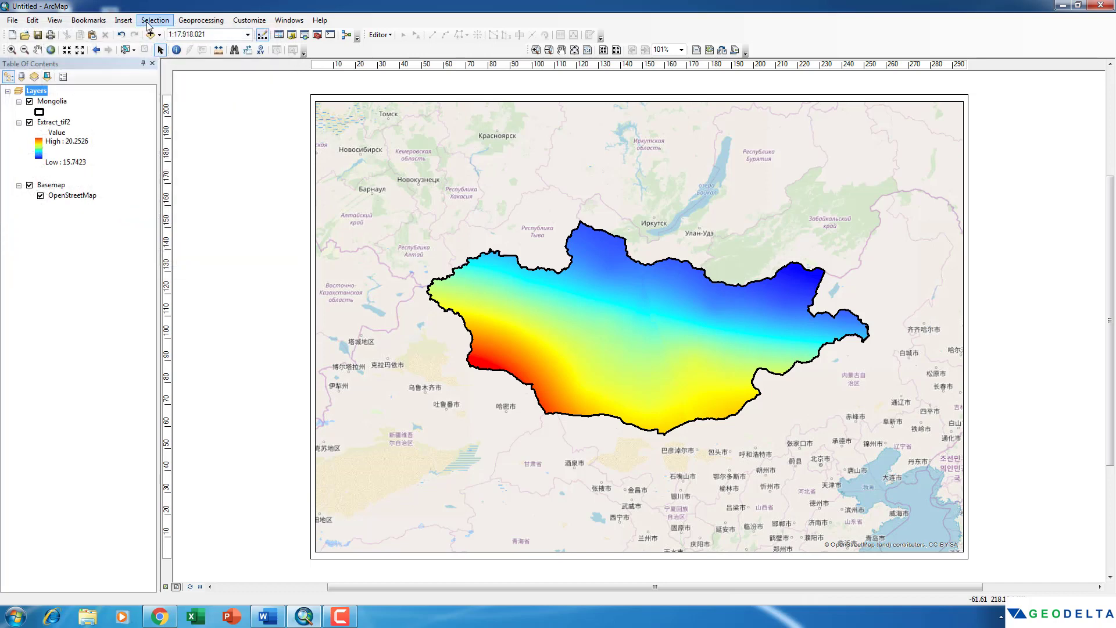
pyautogui.click(122, 21)
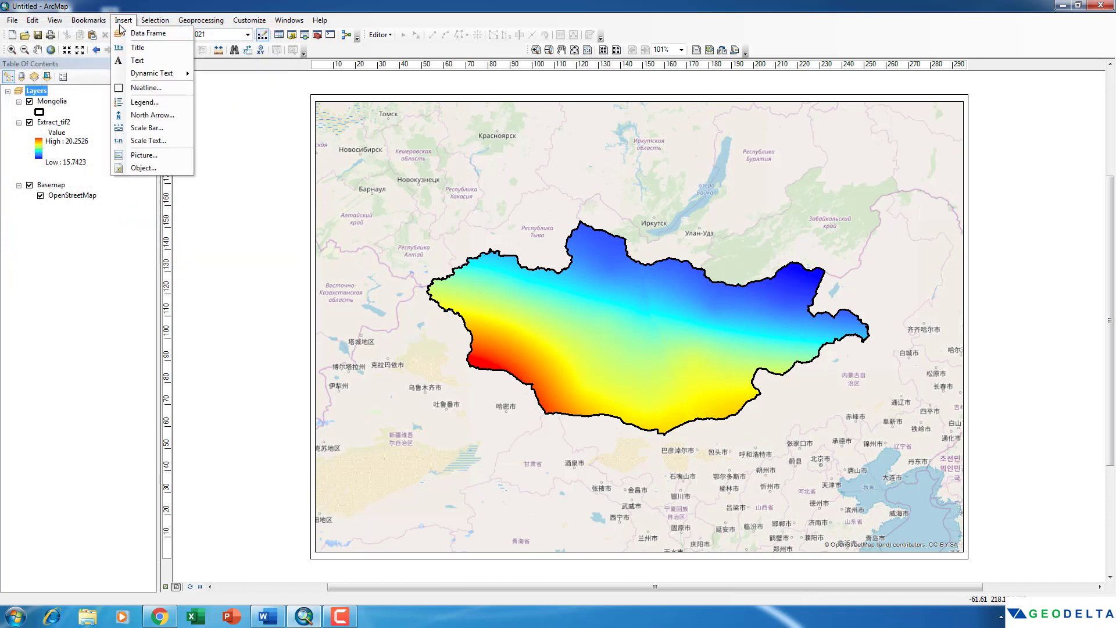
pyautogui.click(149, 115)
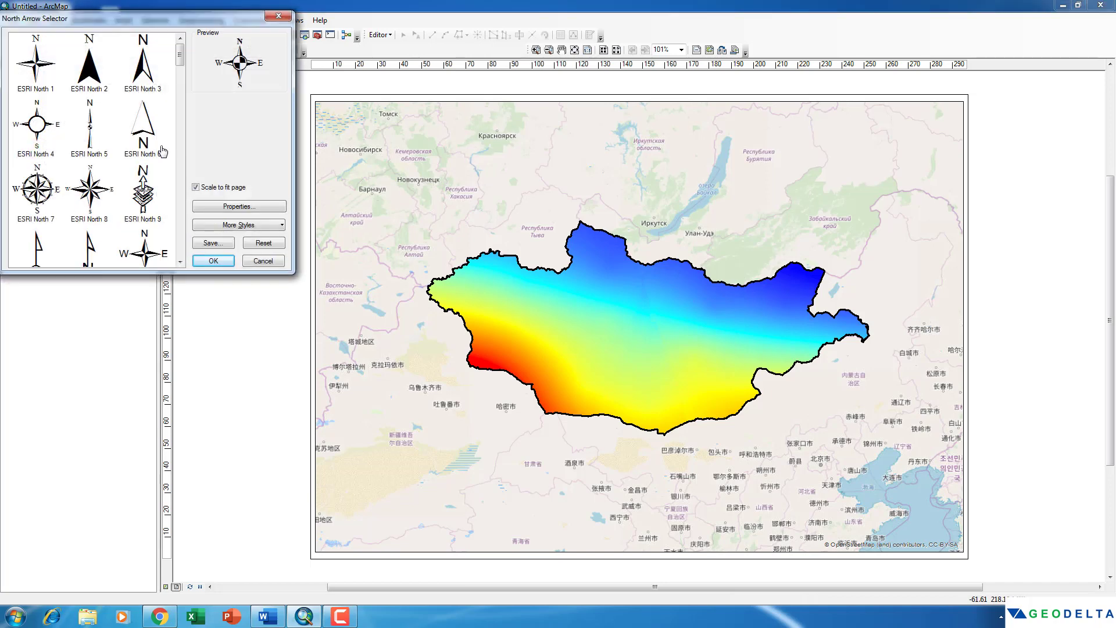
pyautogui.click(90, 75)
pyautogui.click(209, 261)
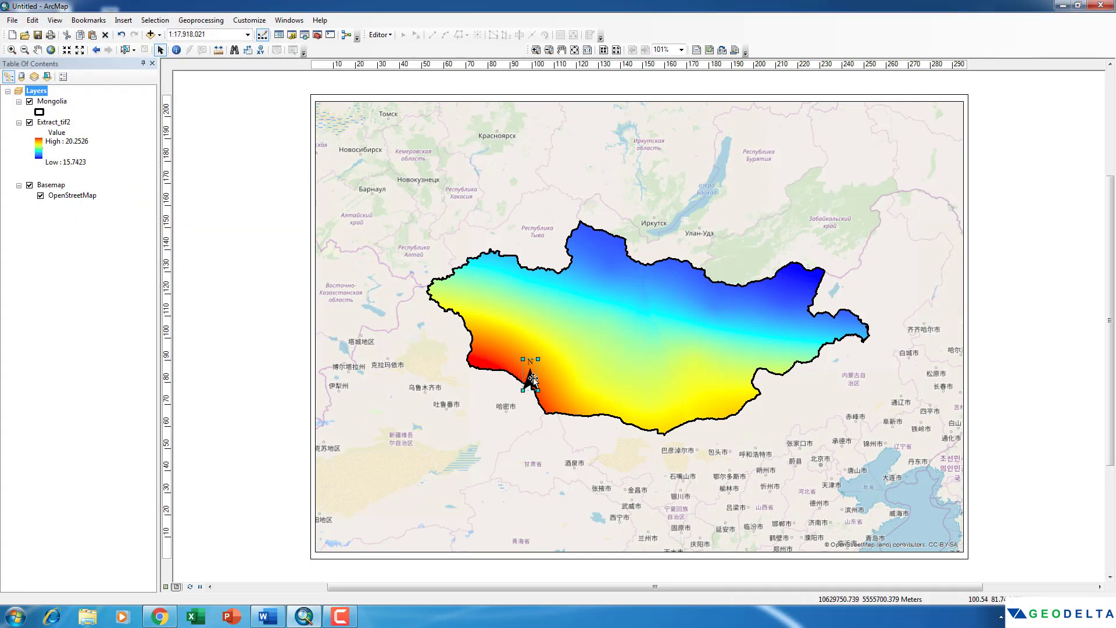
pyautogui.moveTo(529, 376); pyautogui.dragTo(903, 187)
pyautogui.click(988, 256)
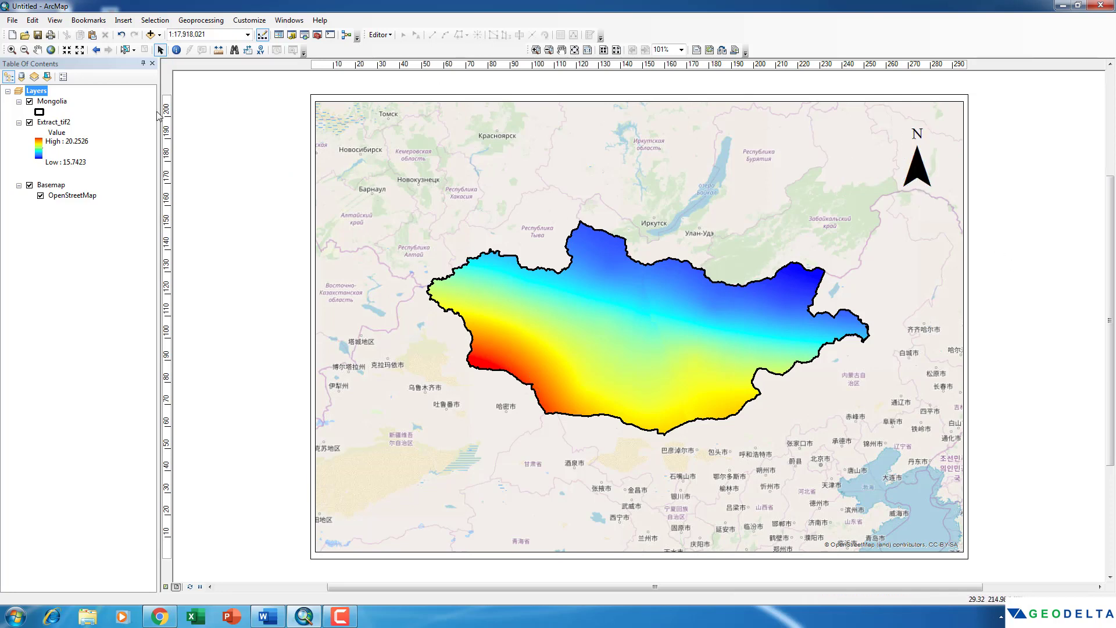
pyautogui.click(124, 20)
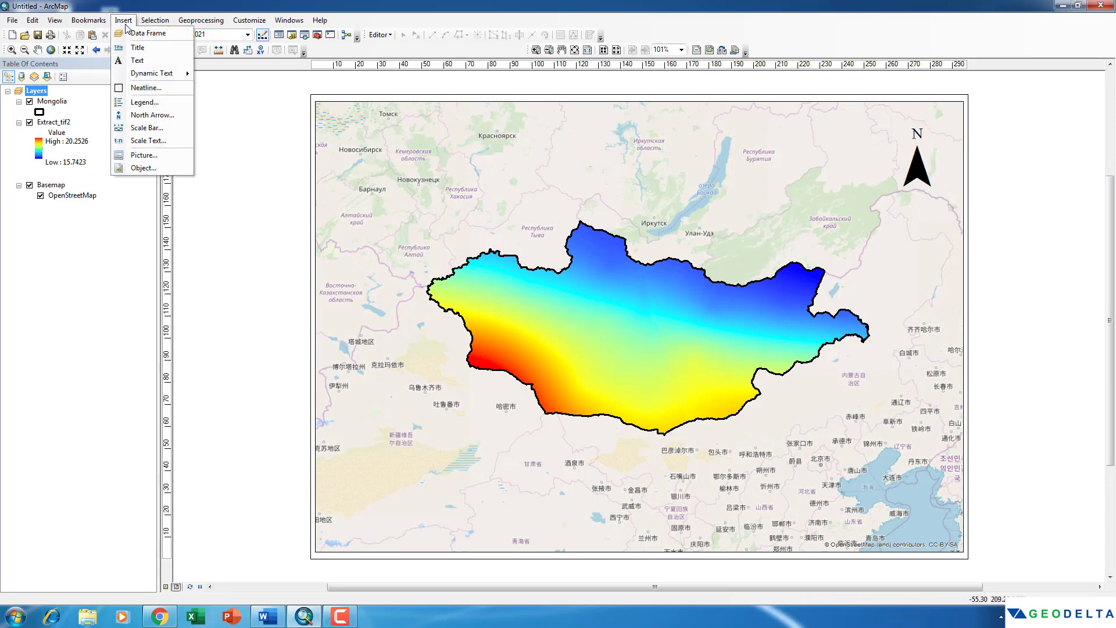
# - Insert an Alternating Scale Bar 1 Metric and place it at the layout's lower right
pyautogui.click(147, 127)
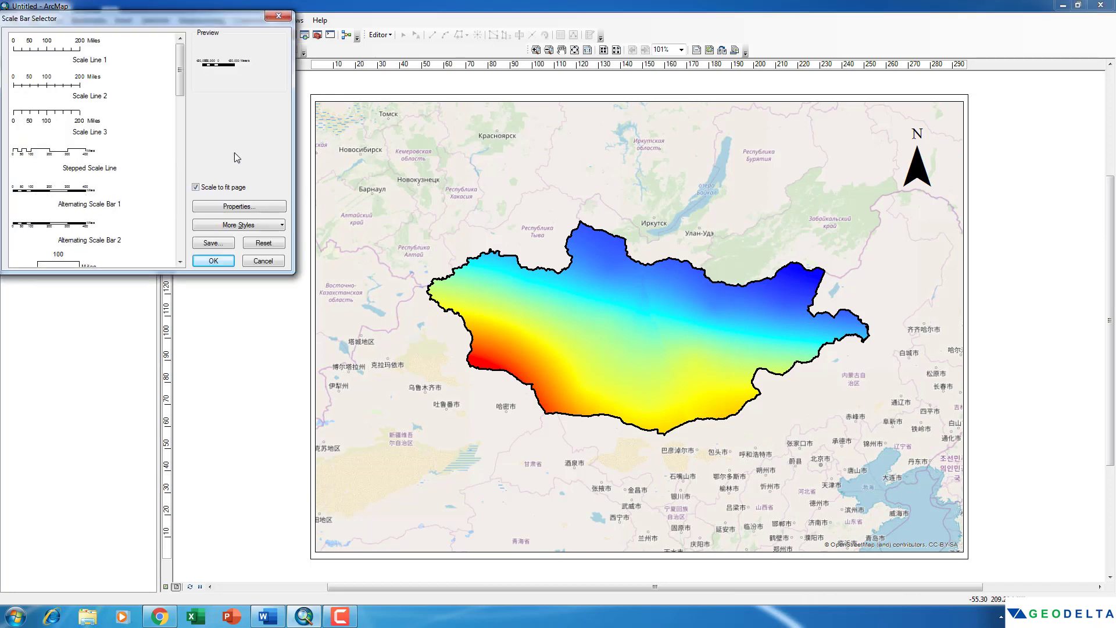
pyautogui.moveTo(182, 79); pyautogui.dragTo(177, 187)
pyautogui.click(87, 189)
pyautogui.click(213, 261)
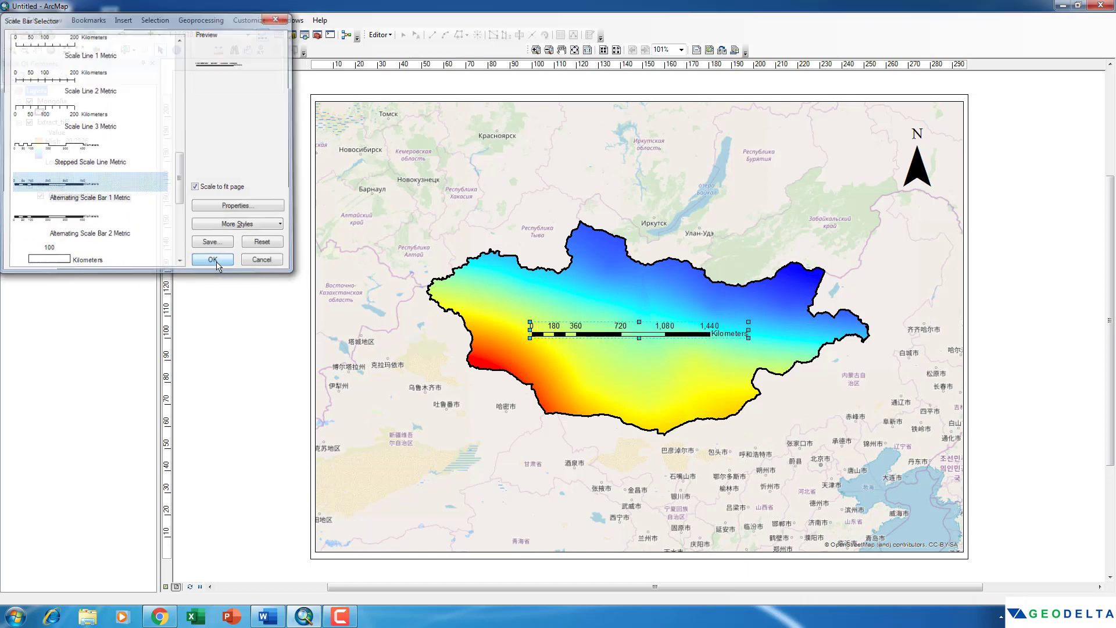
pyautogui.moveTo(642, 334); pyautogui.dragTo(819, 527)
pyautogui.click(193, 439)
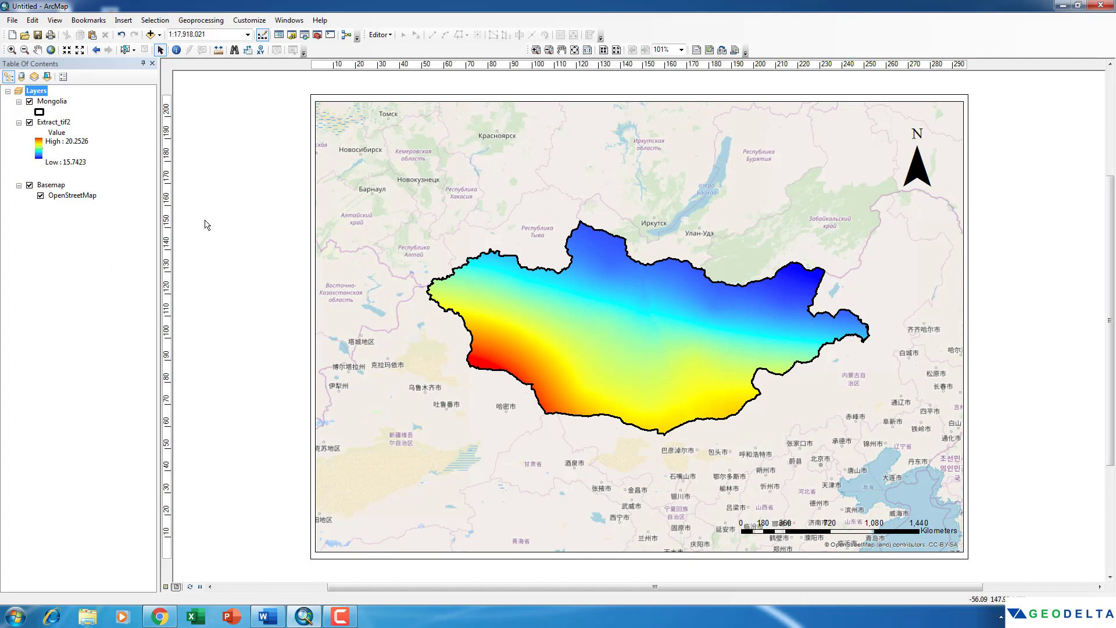
pyautogui.click(37, 122)
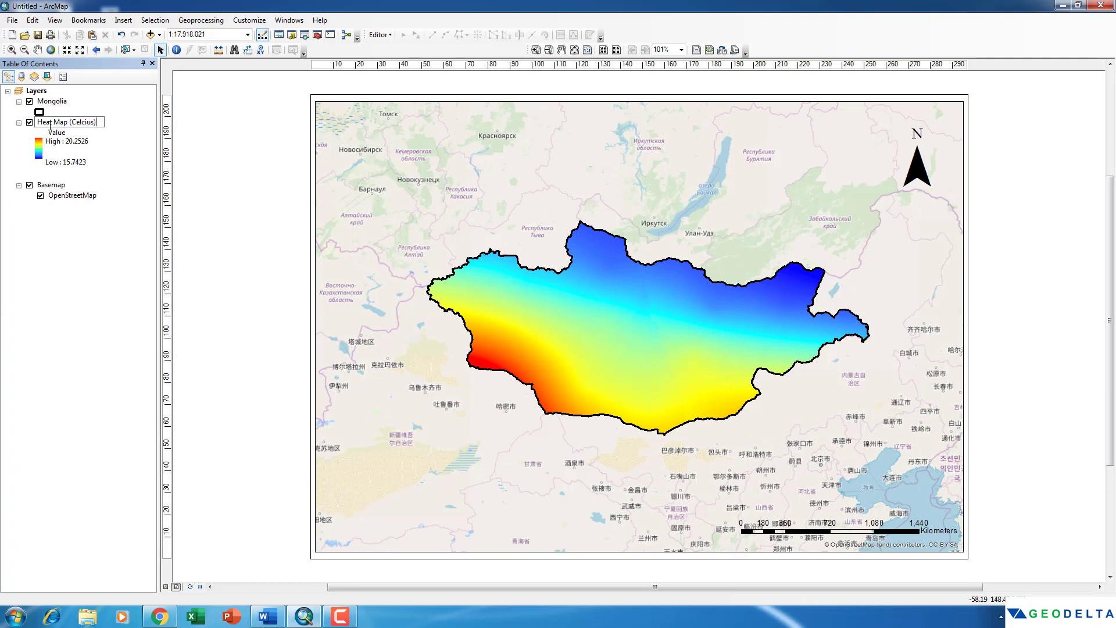
# - Commit 'Heat Map (Celcius)' as the Extract_tif2 layer's new name
pyautogui.press('Return')
pyautogui.click(66, 298)
# - Create a legend for Mongolia and Heat Map (Celcius) with the Legend Wizard and place it lower left
pyautogui.click(124, 22)
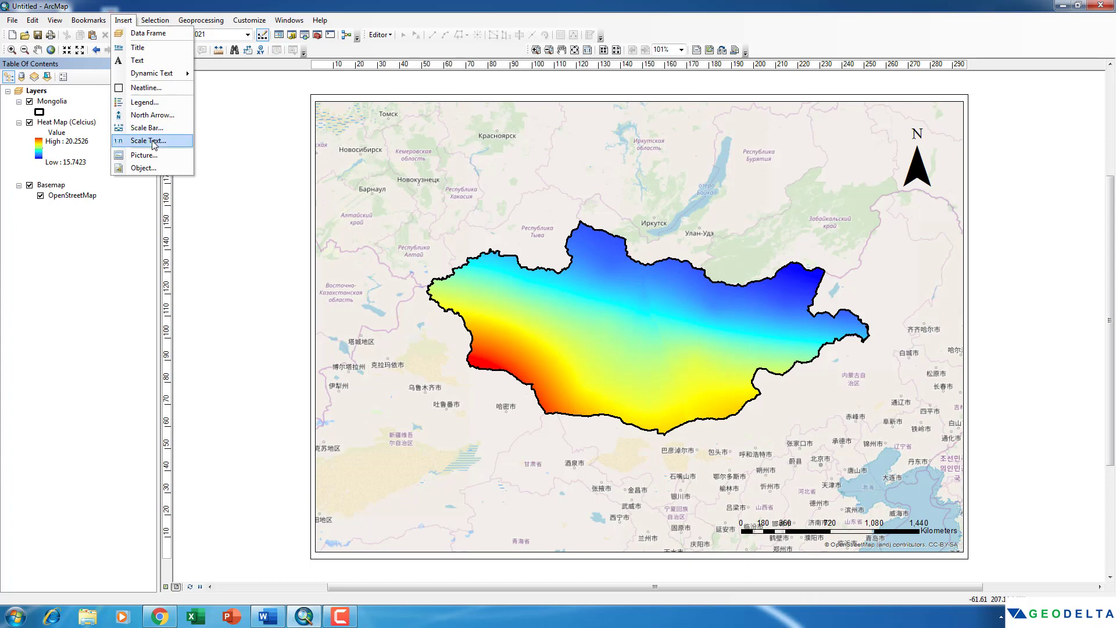
pyautogui.click(153, 103)
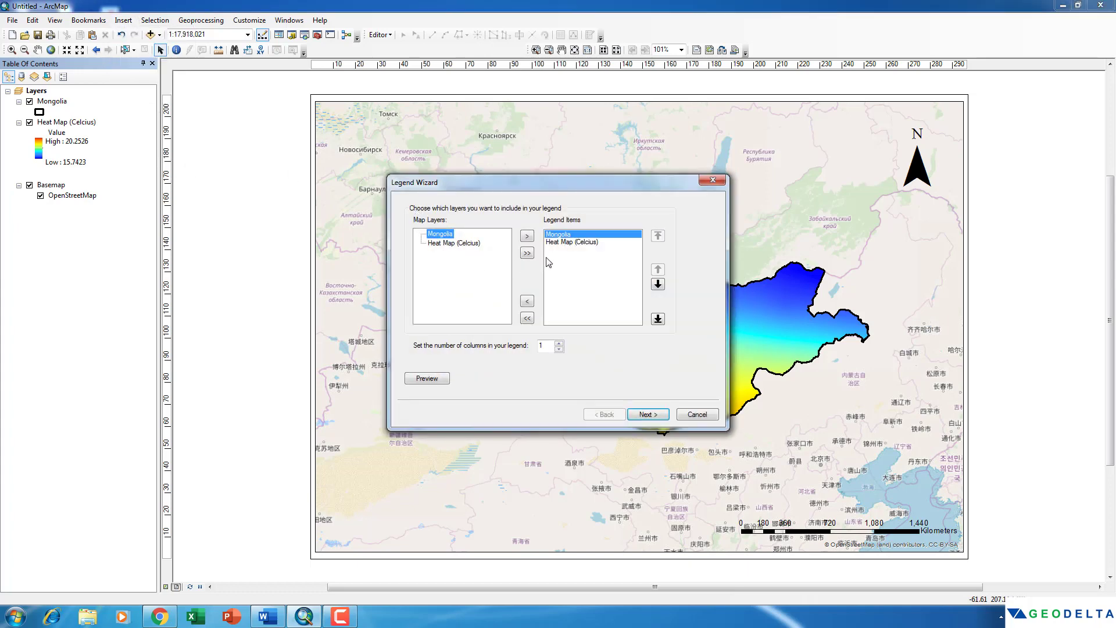
pyautogui.click(559, 234)
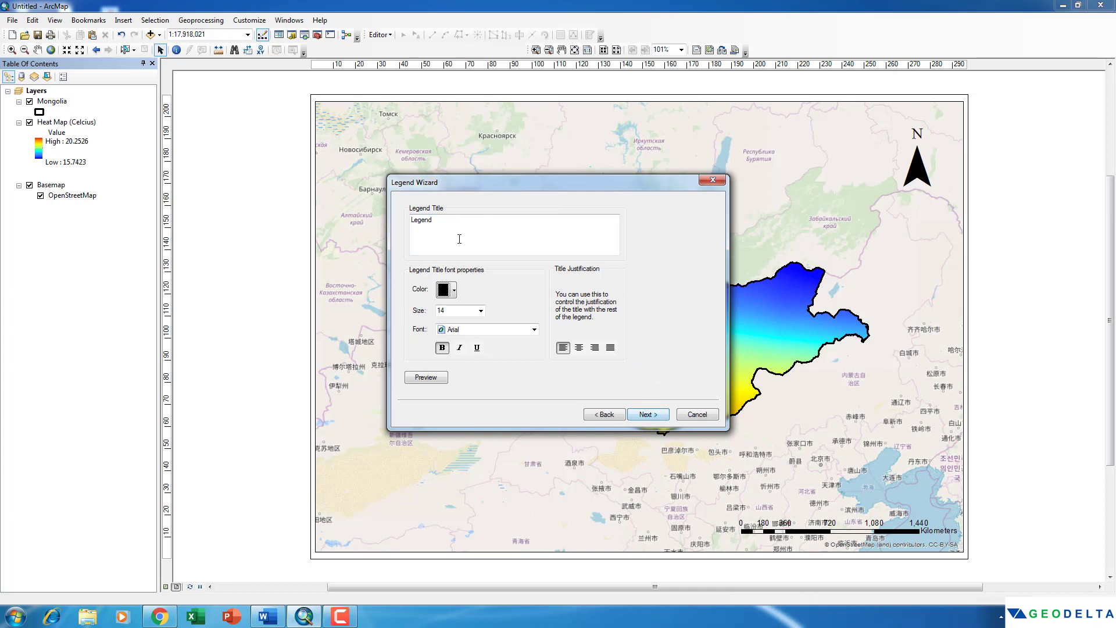
pyautogui.click(652, 416)
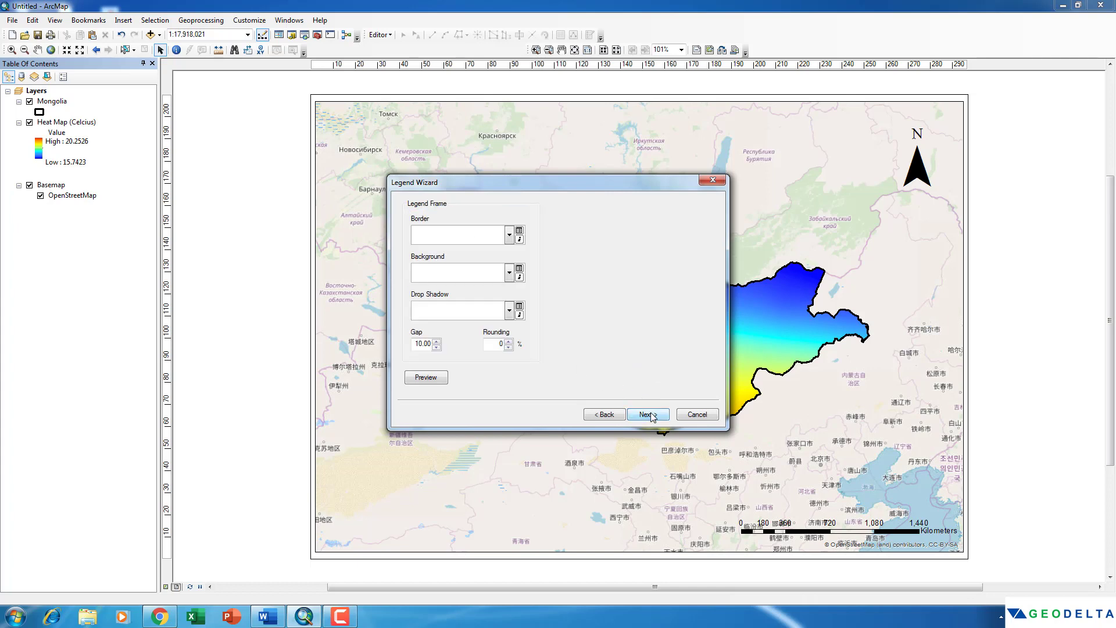
pyautogui.click(652, 416)
pyautogui.click(652, 416)
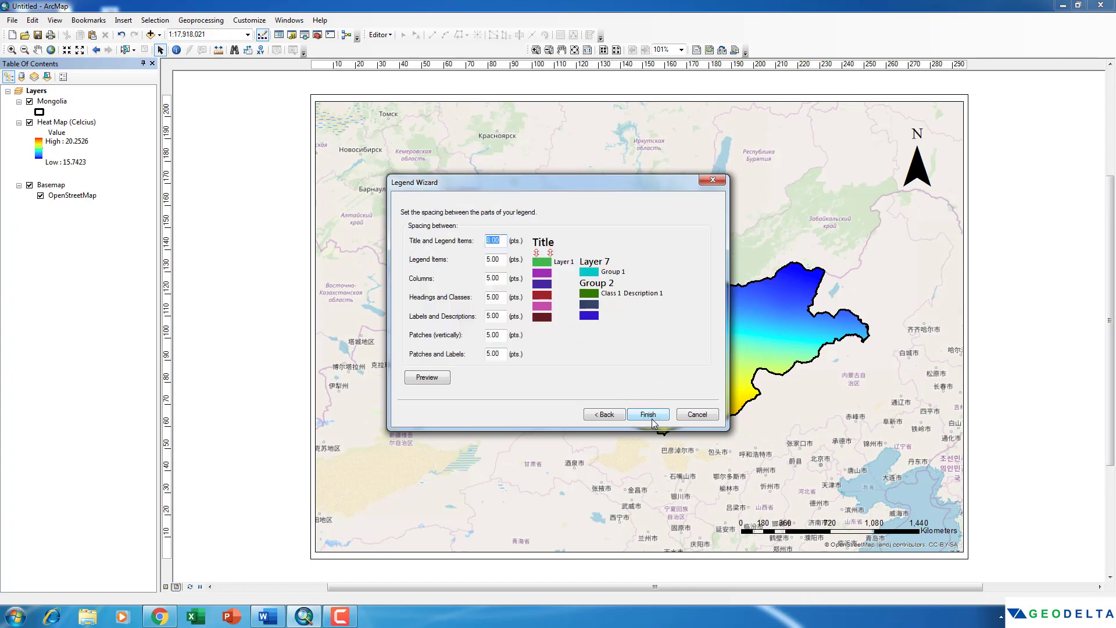
pyautogui.click(648, 415)
pyautogui.moveTo(535, 357); pyautogui.dragTo(368, 499)
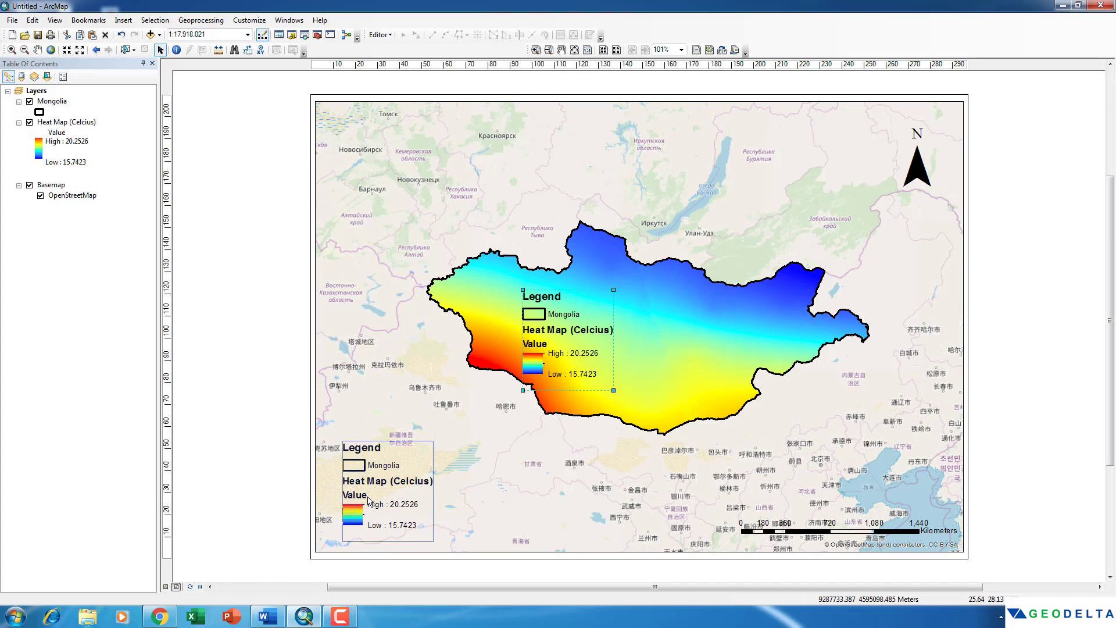
pyautogui.click(241, 476)
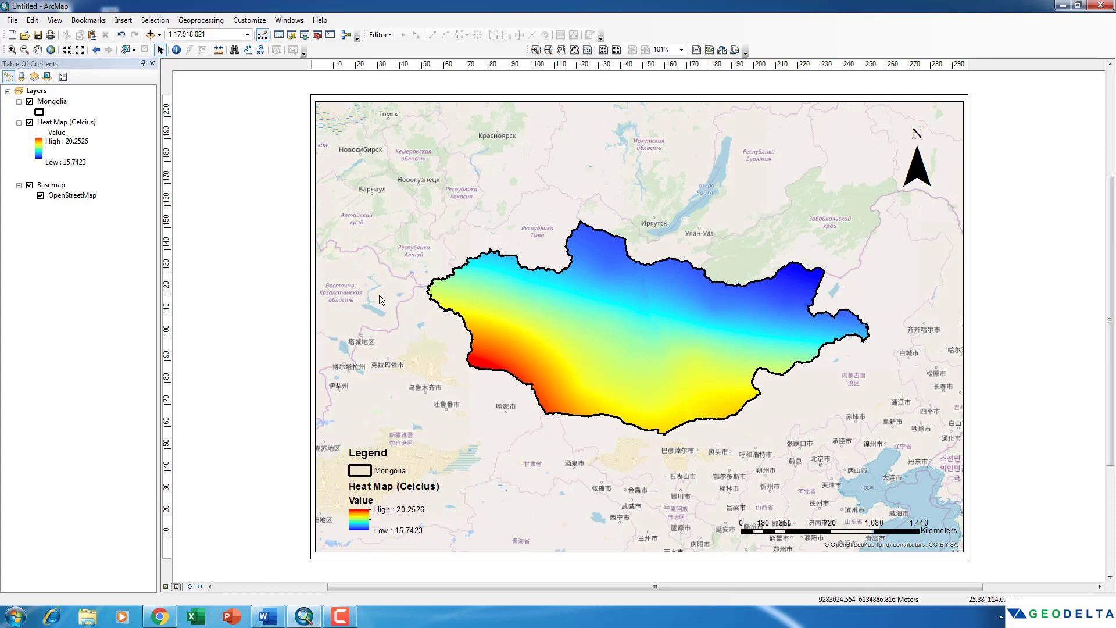
# - Insert a title element reading 'Heat Map of Mongolia' at the top of the layout
pyautogui.click(123, 20)
pyautogui.click(138, 55)
pyautogui.click(154, 20)
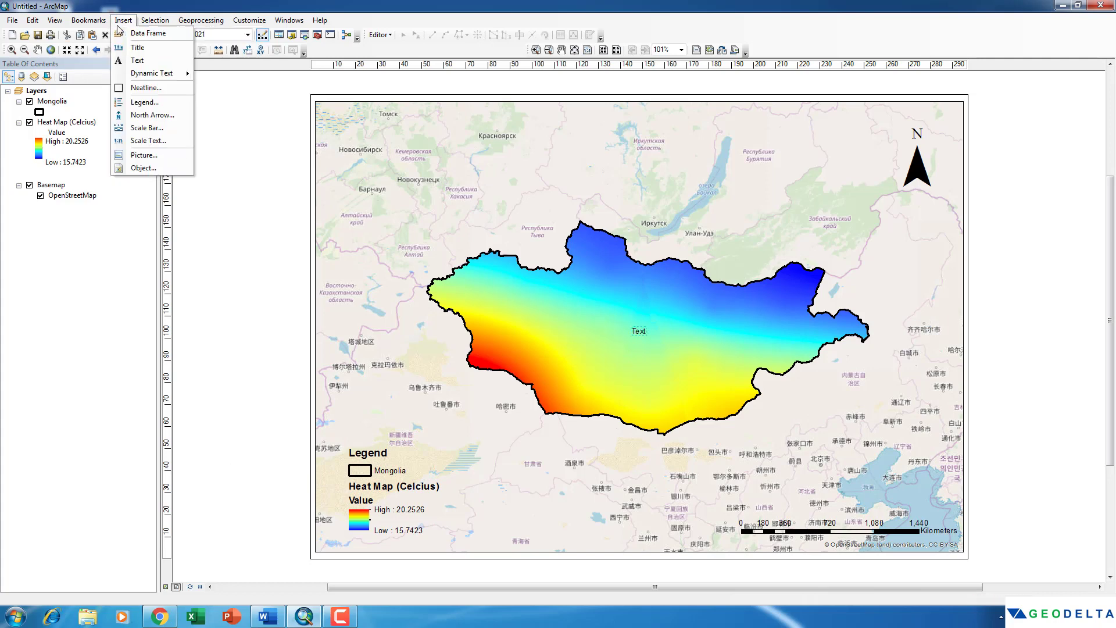
pyautogui.click(139, 47)
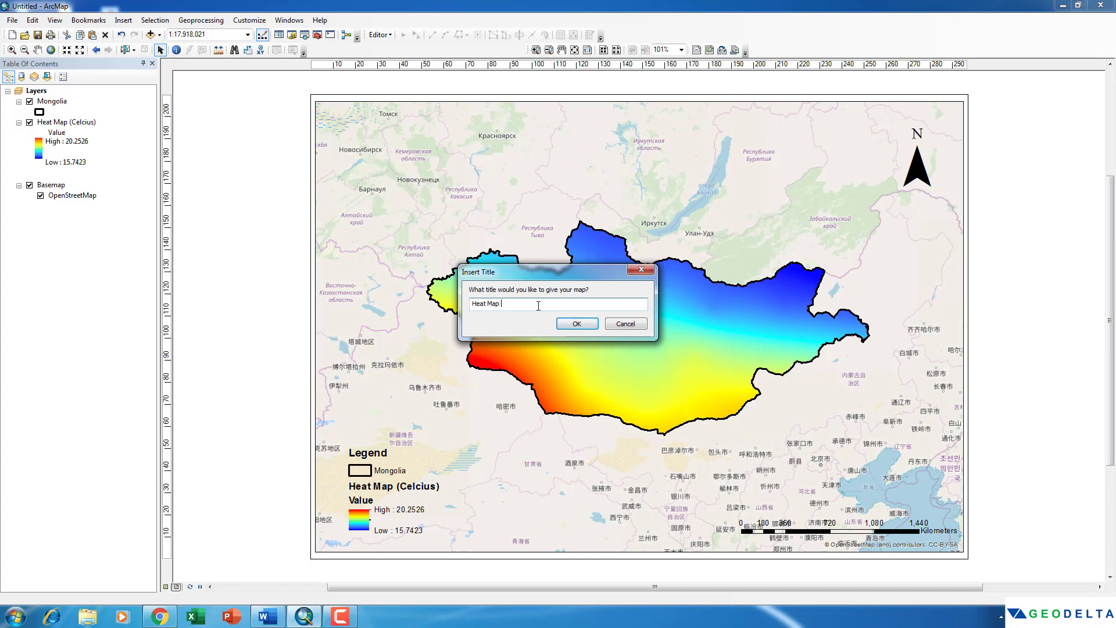
pyautogui.write('Mopn')
pyautogui.click(575, 324)
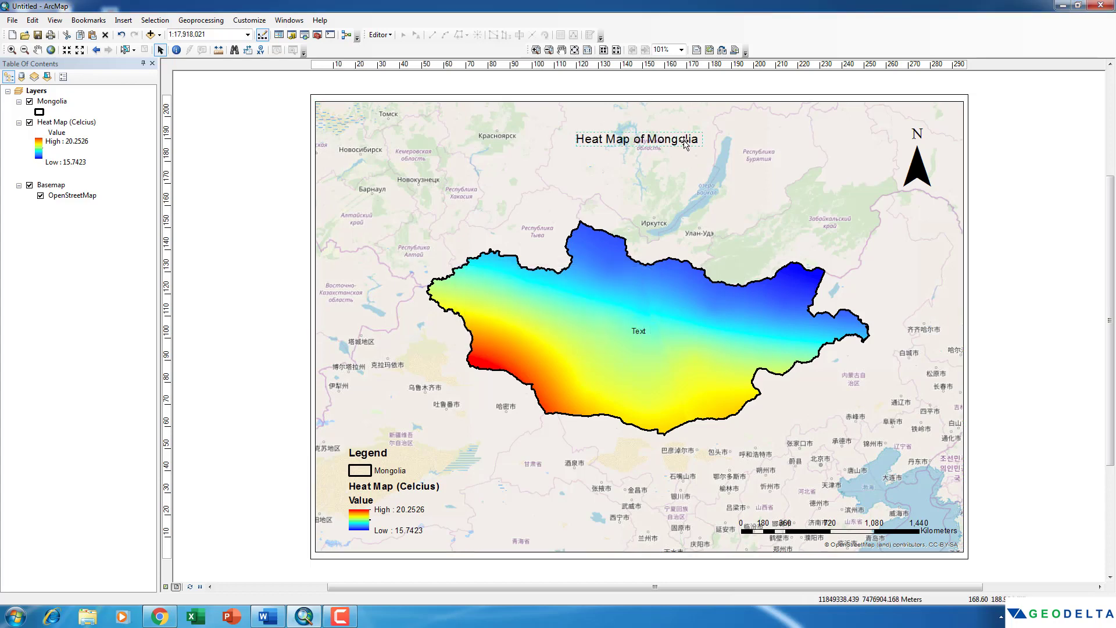
# - Format the title text as bold, 22 point
pyautogui.doubleClick(686, 145)
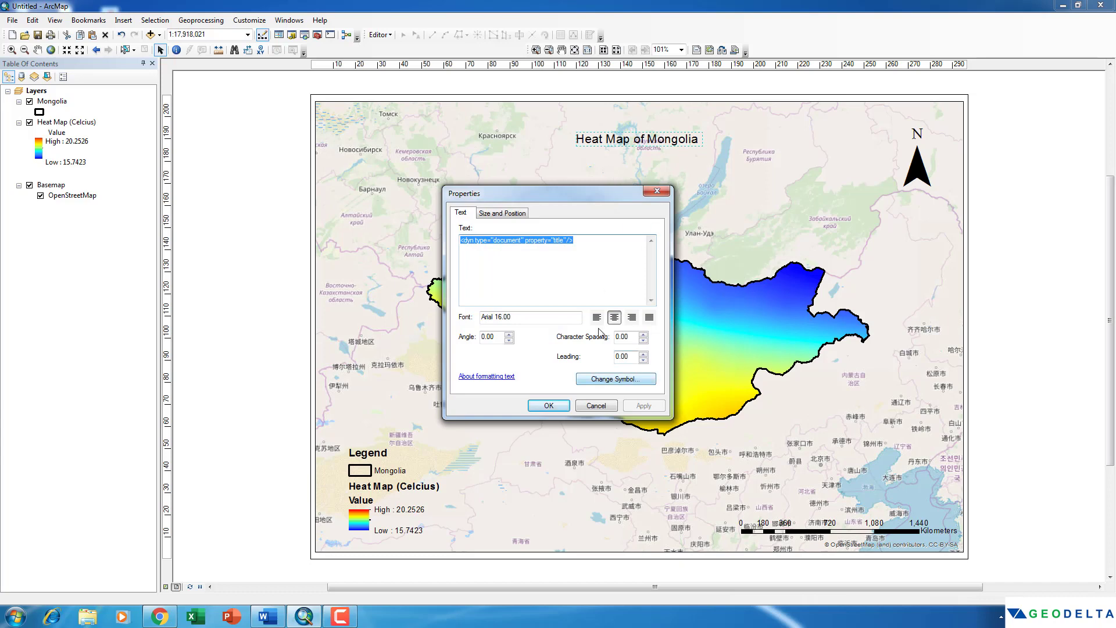
pyautogui.click(602, 381)
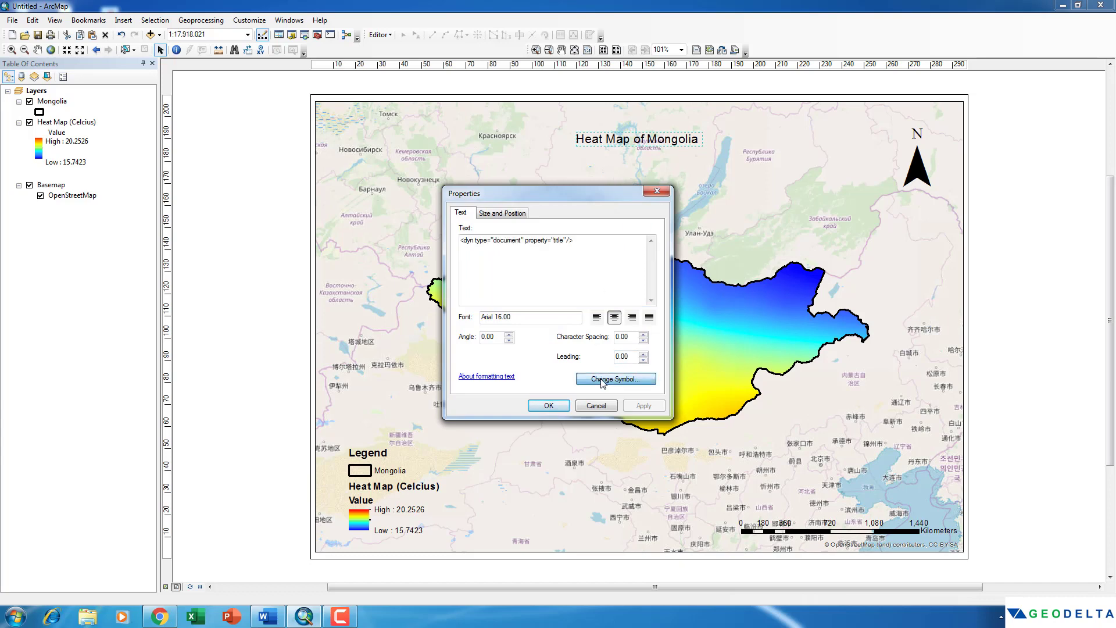
pyautogui.click(601, 381)
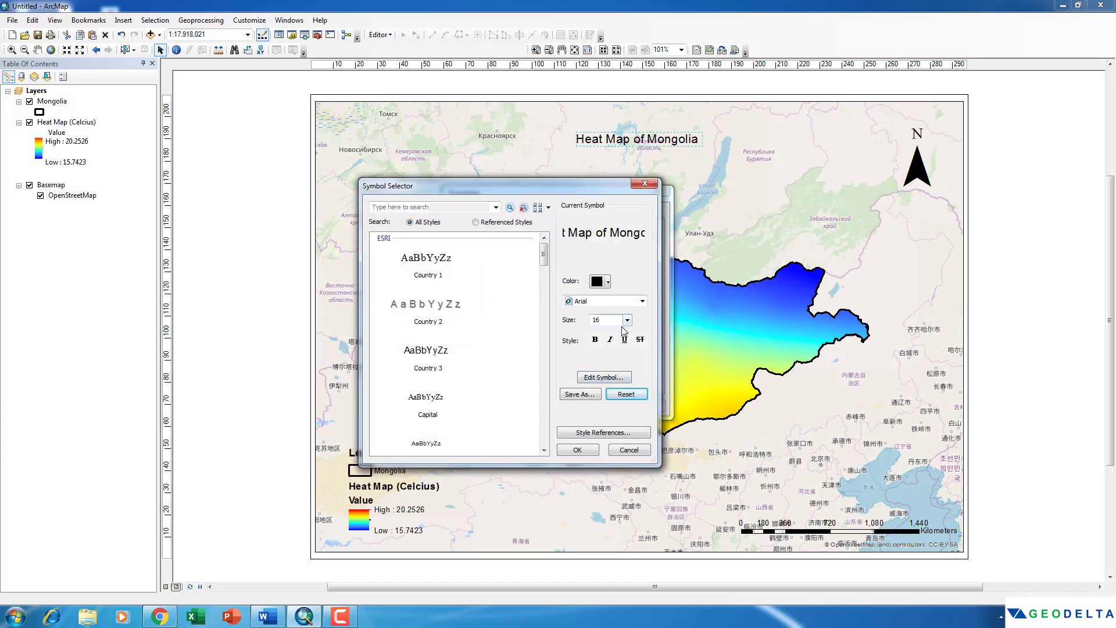
pyautogui.click(594, 338)
pyautogui.click(627, 319)
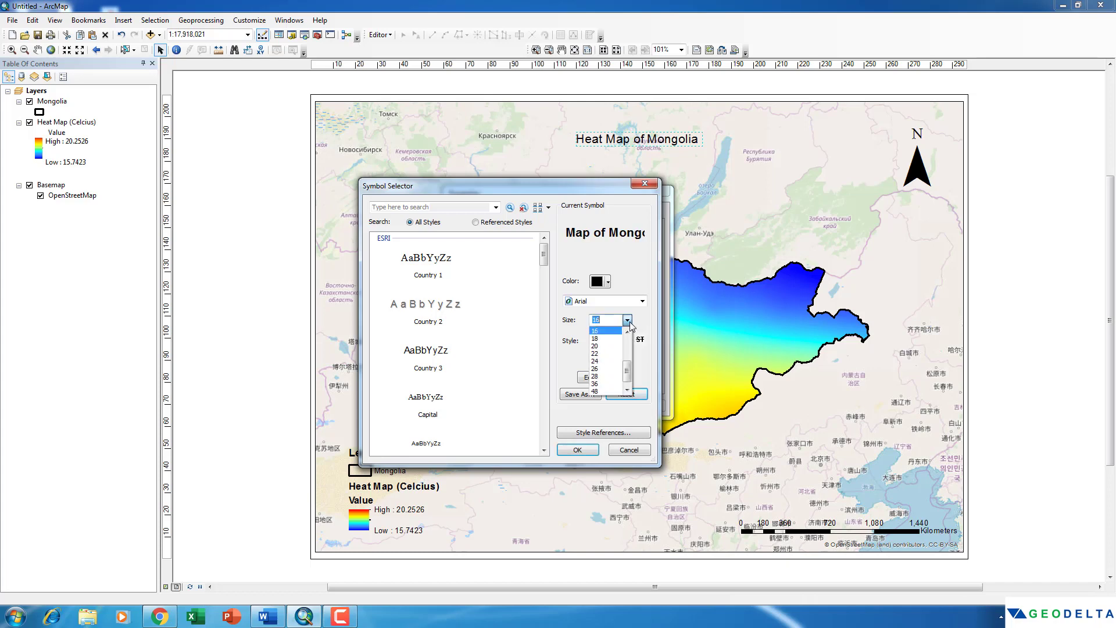
pyautogui.click(619, 353)
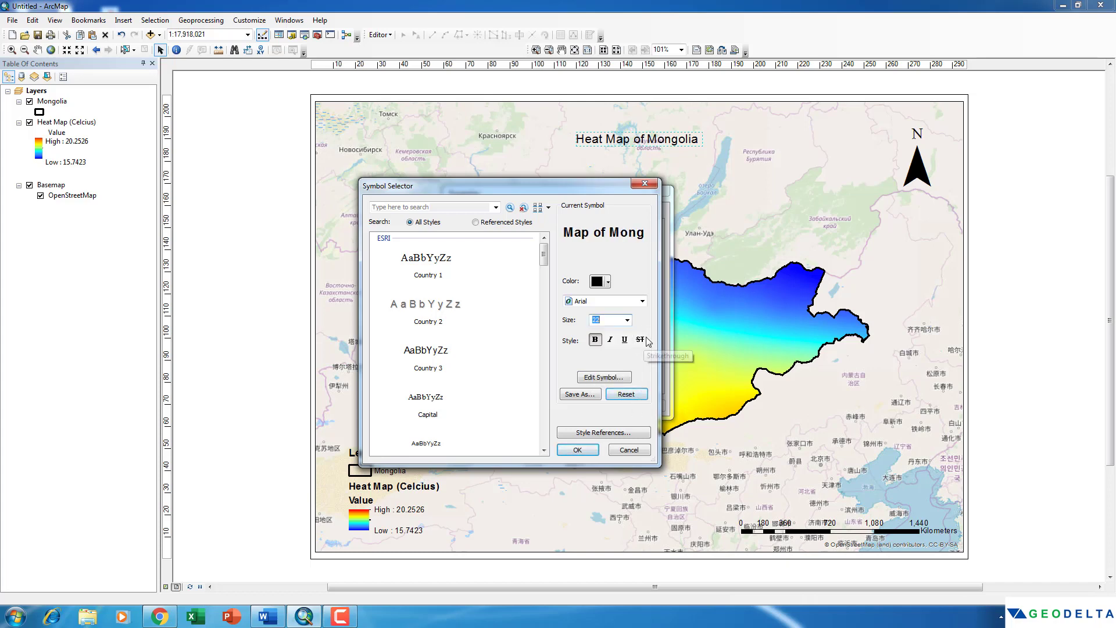
pyautogui.click(577, 449)
pyautogui.click(637, 406)
pyautogui.click(549, 405)
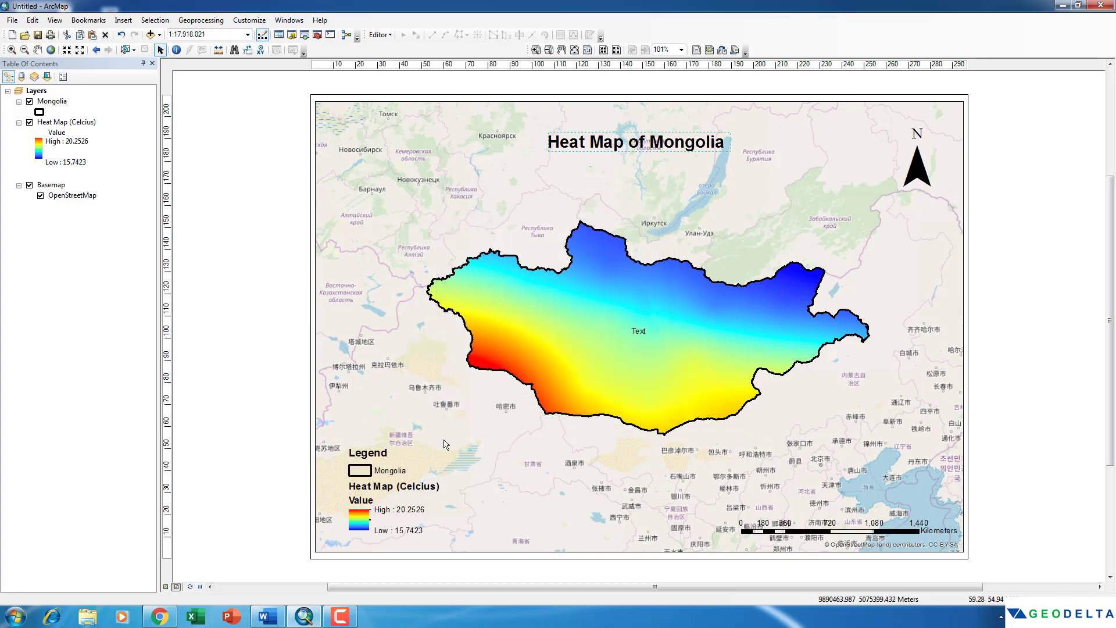
# - Hide the legend's 'Legend' heading and set both legend item labels to 12 point
pyautogui.doubleClick(377, 487)
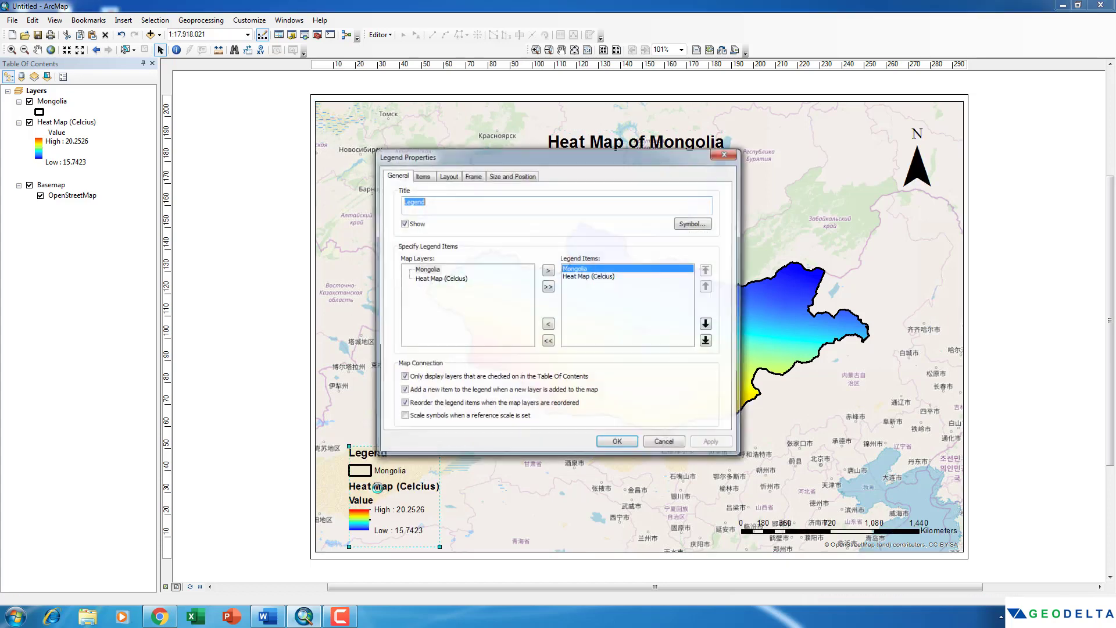
pyautogui.click(413, 225)
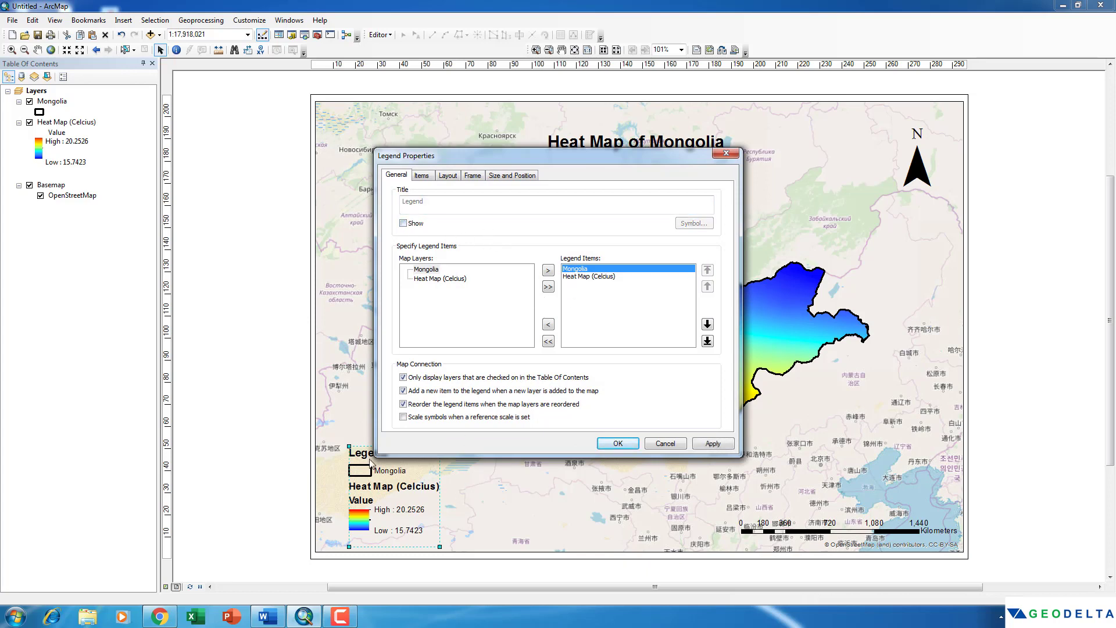
pyautogui.click(432, 176)
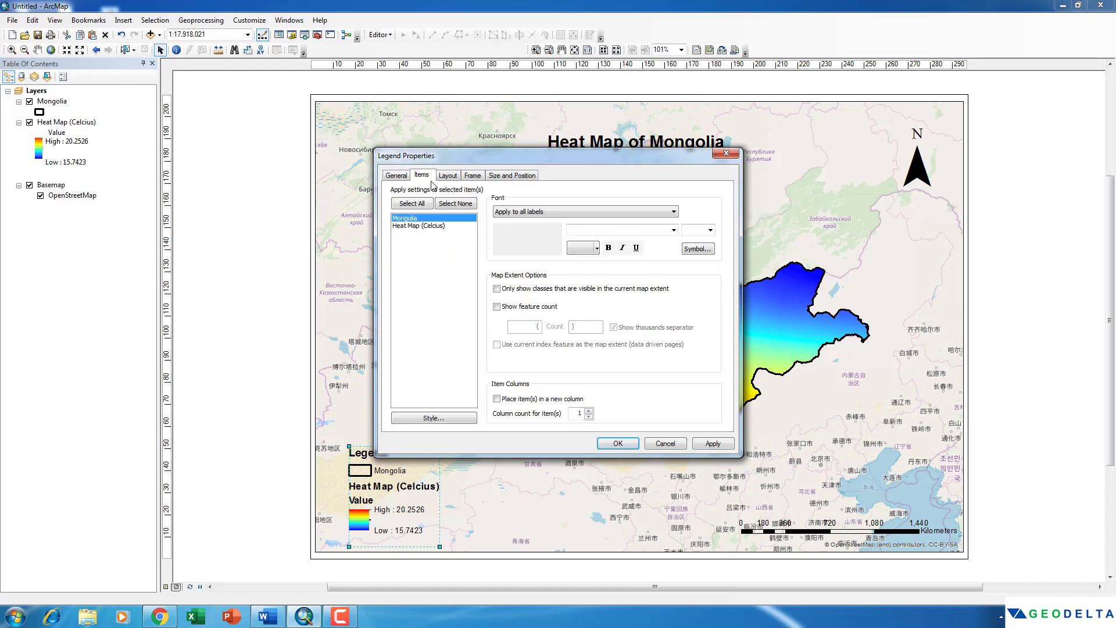
pyautogui.keyDown('shift'); pyautogui.click(414, 228); pyautogui.keyUp('shift')
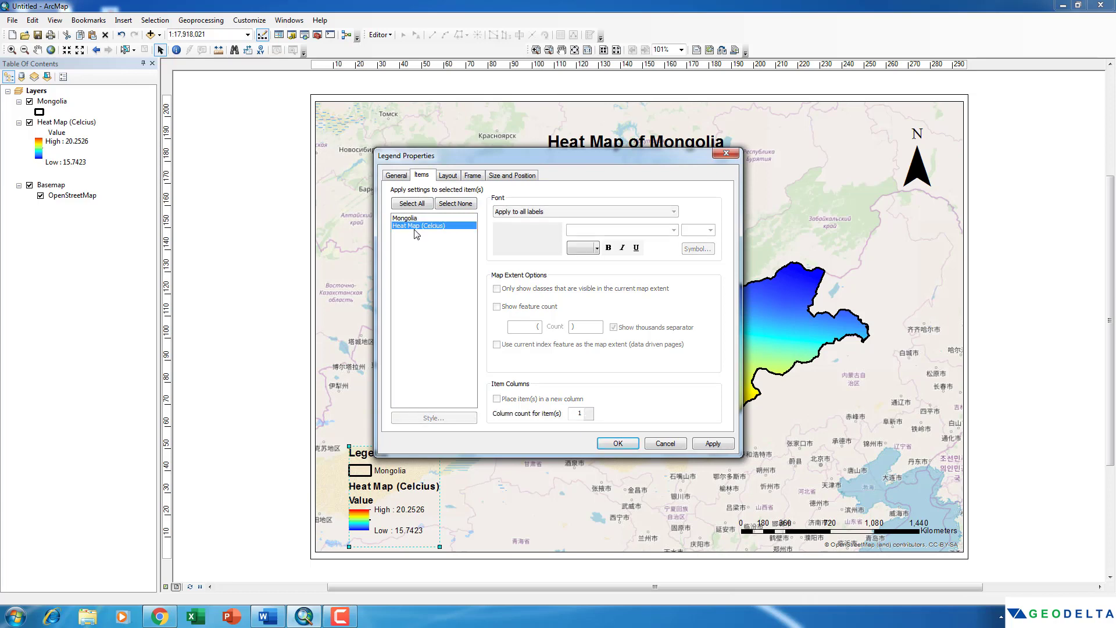
pyautogui.click(597, 248)
pyautogui.click(597, 249)
pyautogui.click(709, 231)
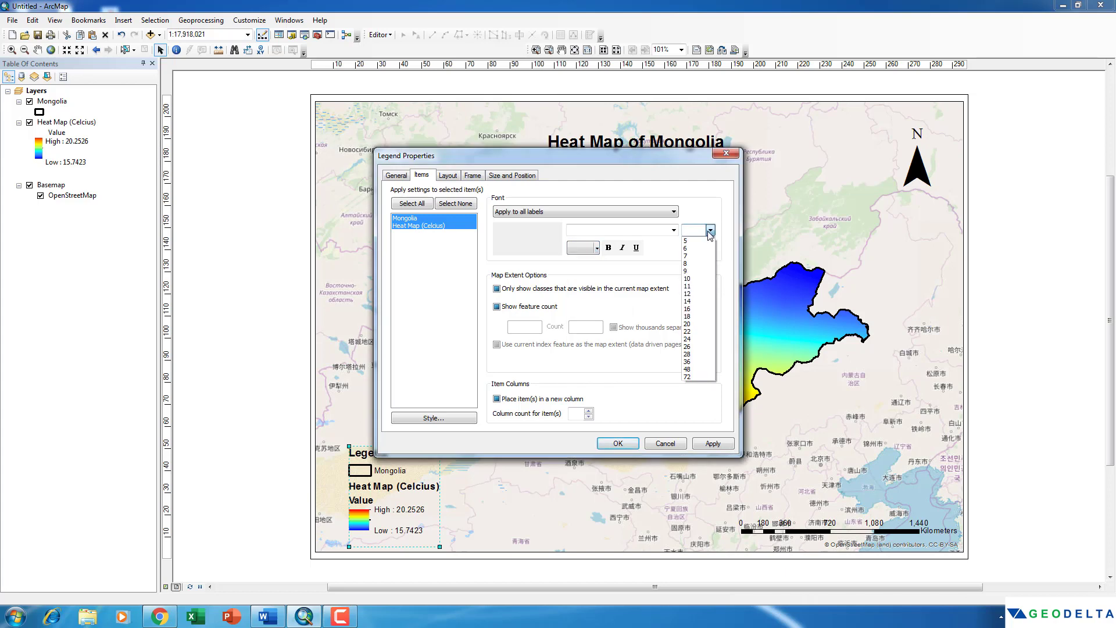
pyautogui.click(697, 294)
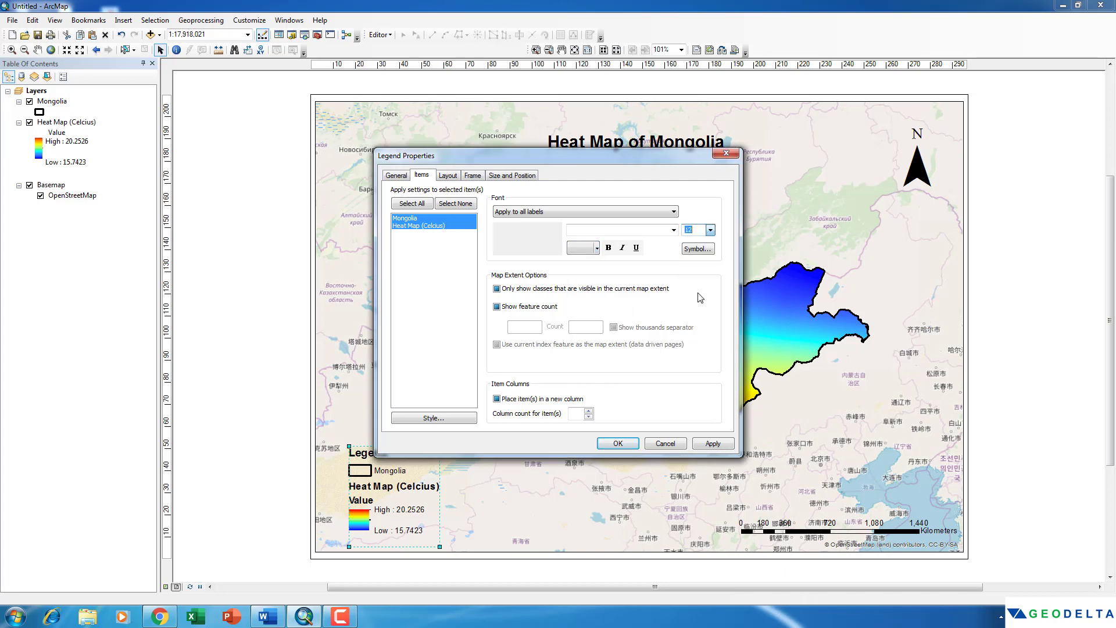
pyautogui.click(715, 443)
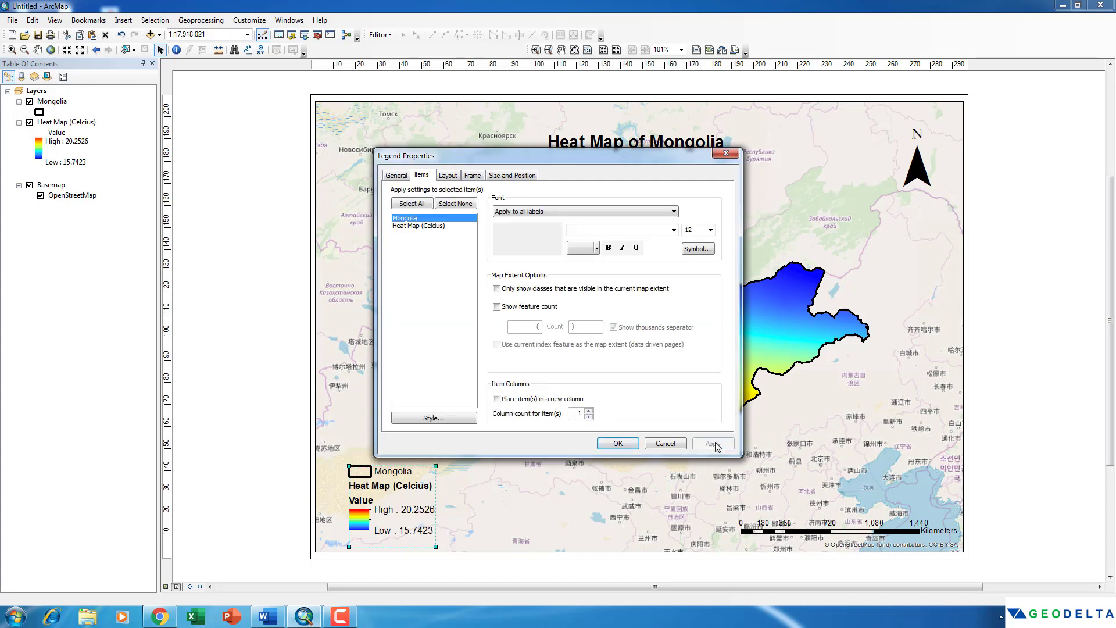
pyautogui.click(618, 444)
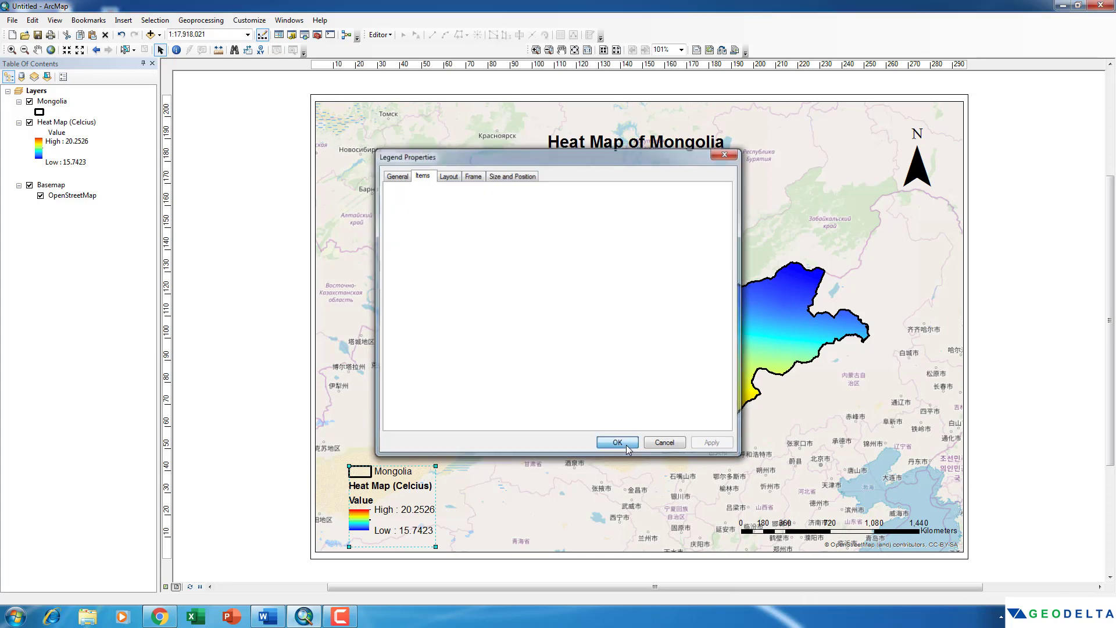
pyautogui.click(1021, 392)
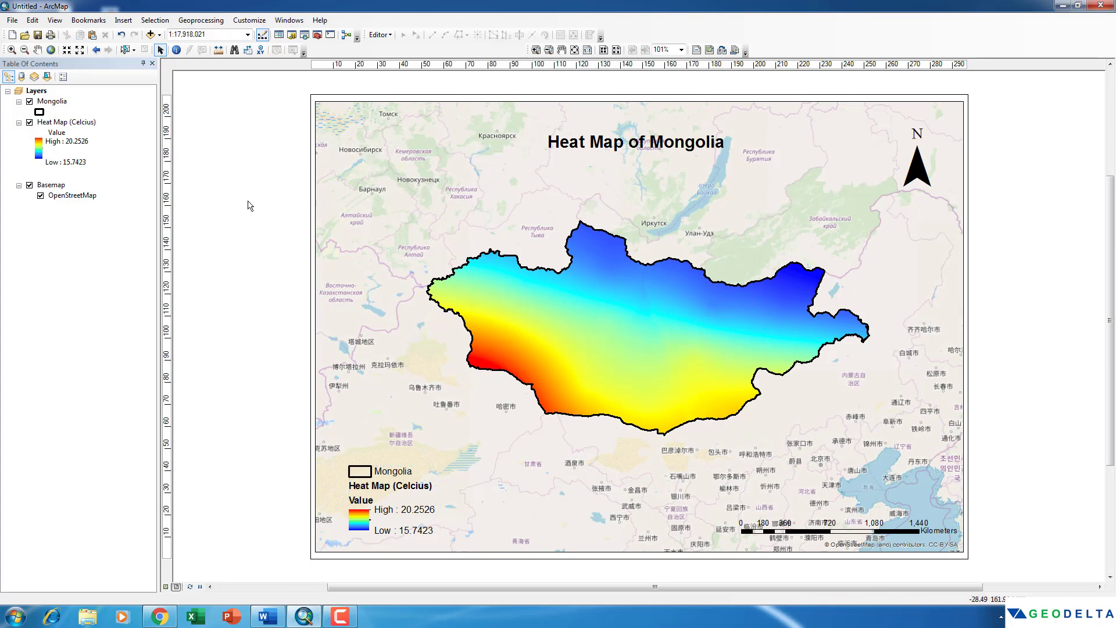
# - Export the layout as a 300 dpi JPEG 'Heat map of Mongolia' and open the image
pyautogui.click(12, 21)
pyautogui.click(69, 197)
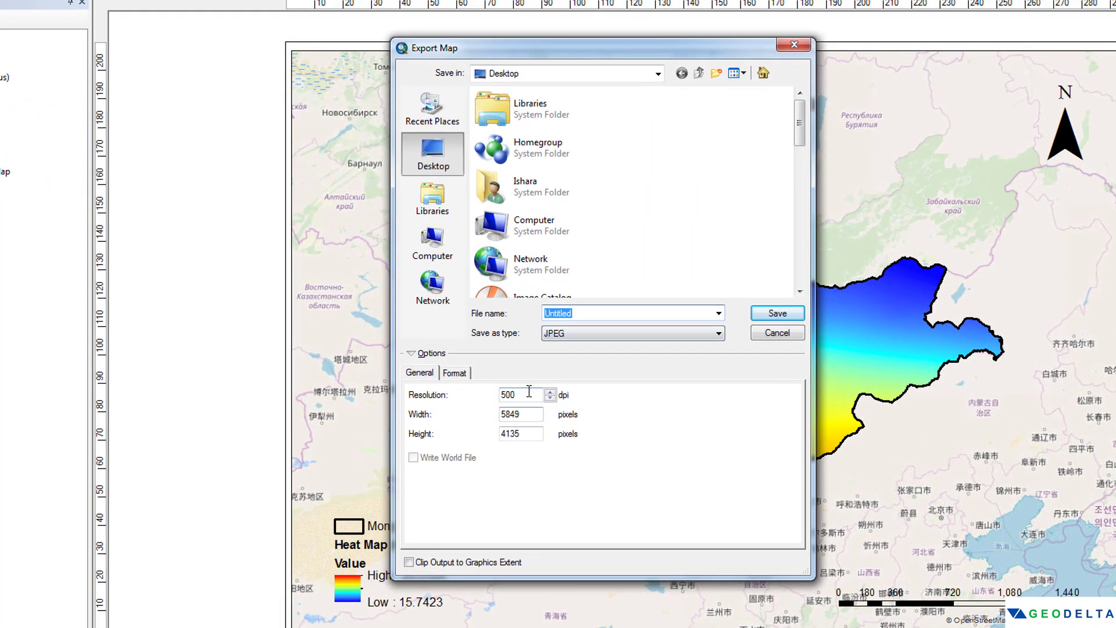
pyautogui.doubleClick(491, 367)
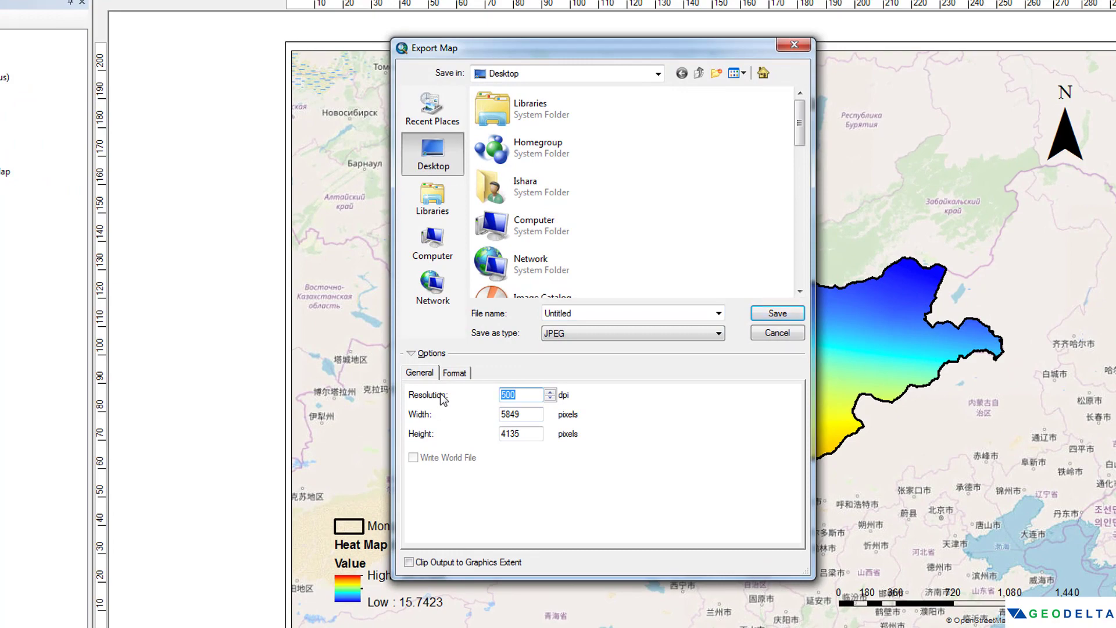
pyautogui.write('300')
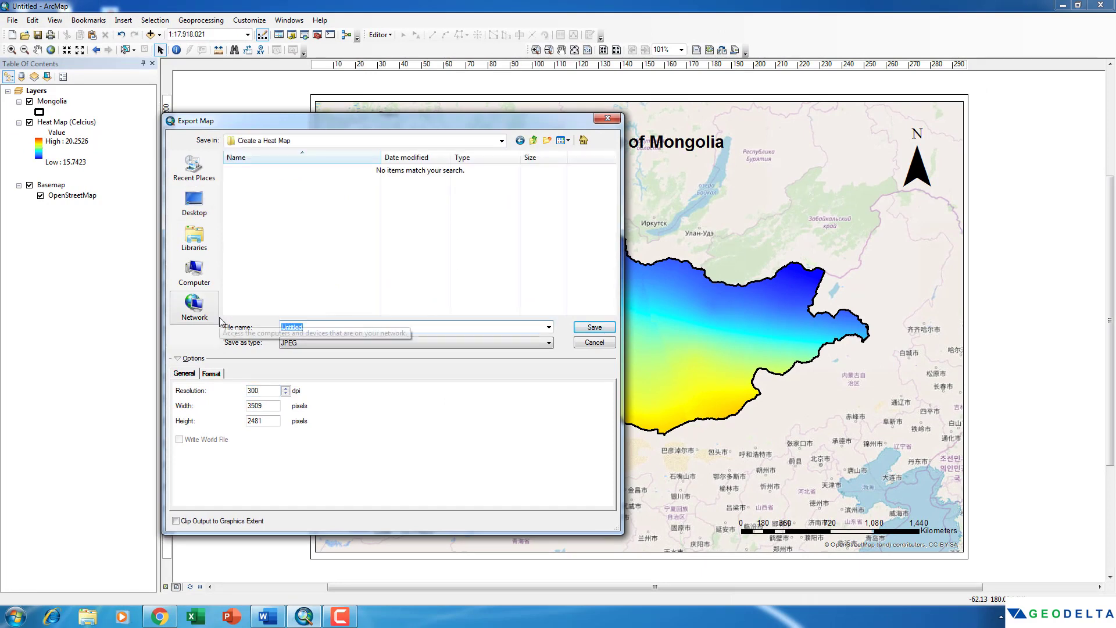
pyautogui.write('Heat map of Mongolia')
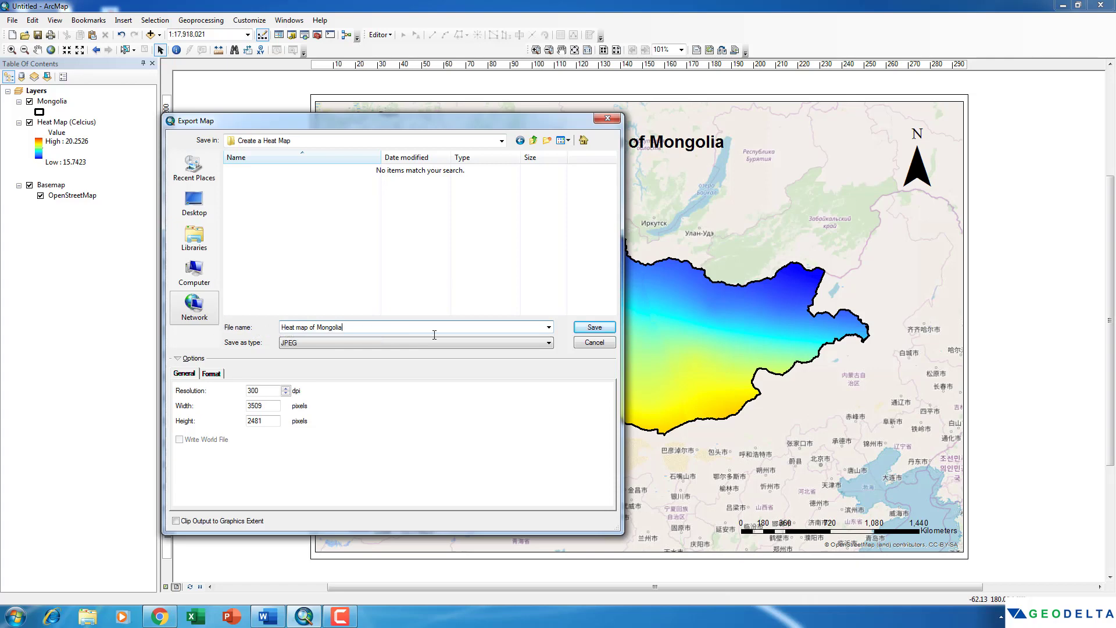
pyautogui.click(598, 327)
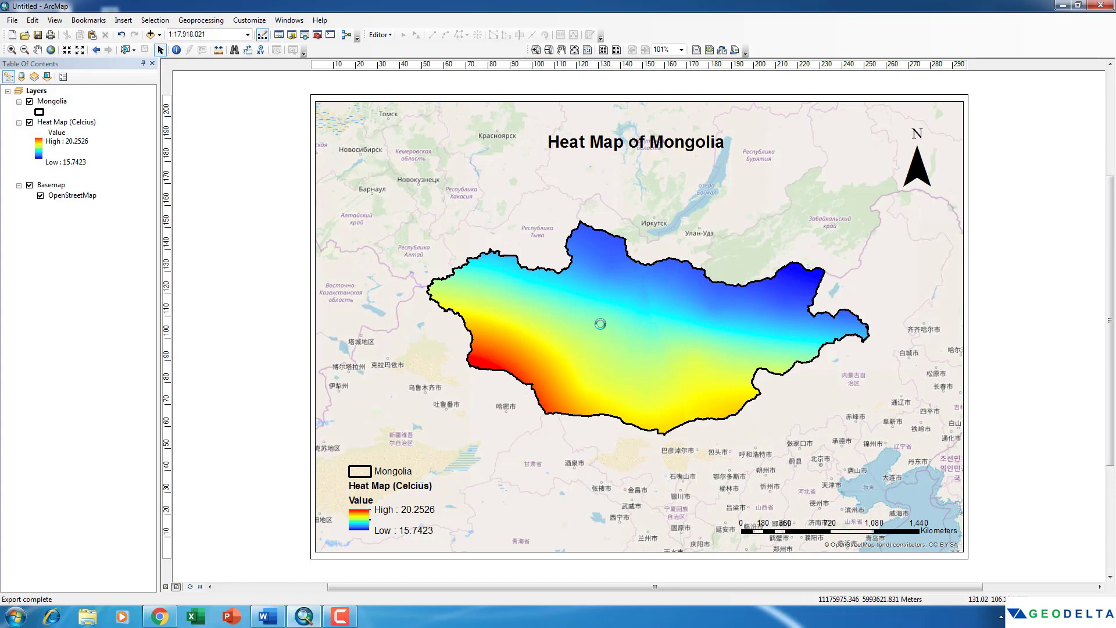
pyautogui.click(89, 618)
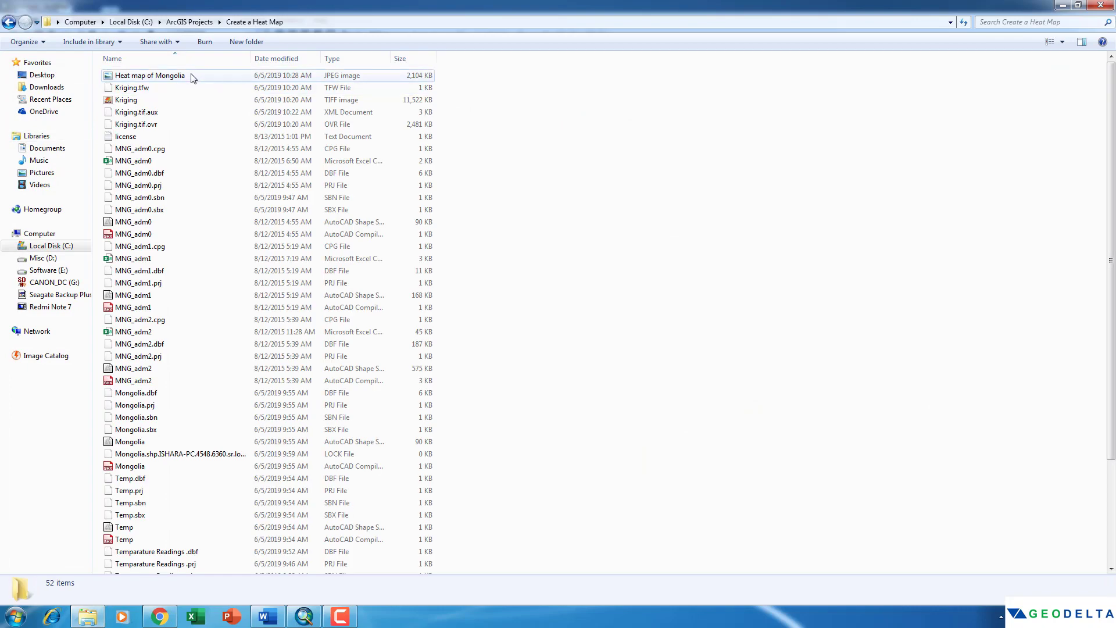
pyautogui.doubleClick(175, 76)
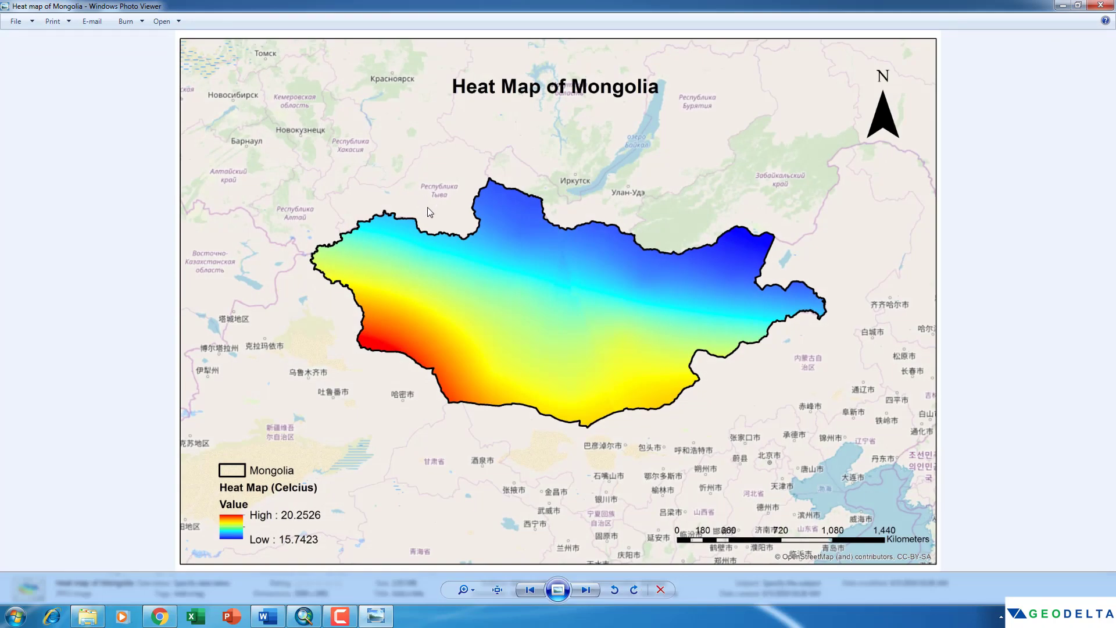
pyautogui.scroll(2, 512, 259)
pyautogui.scroll(-2, 511, 262)
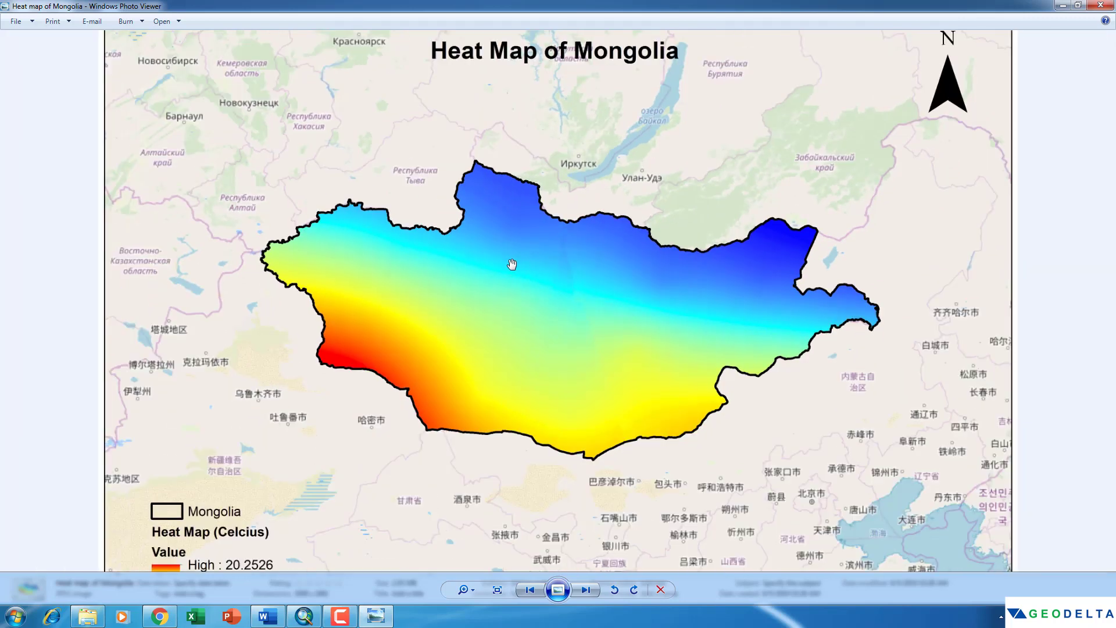